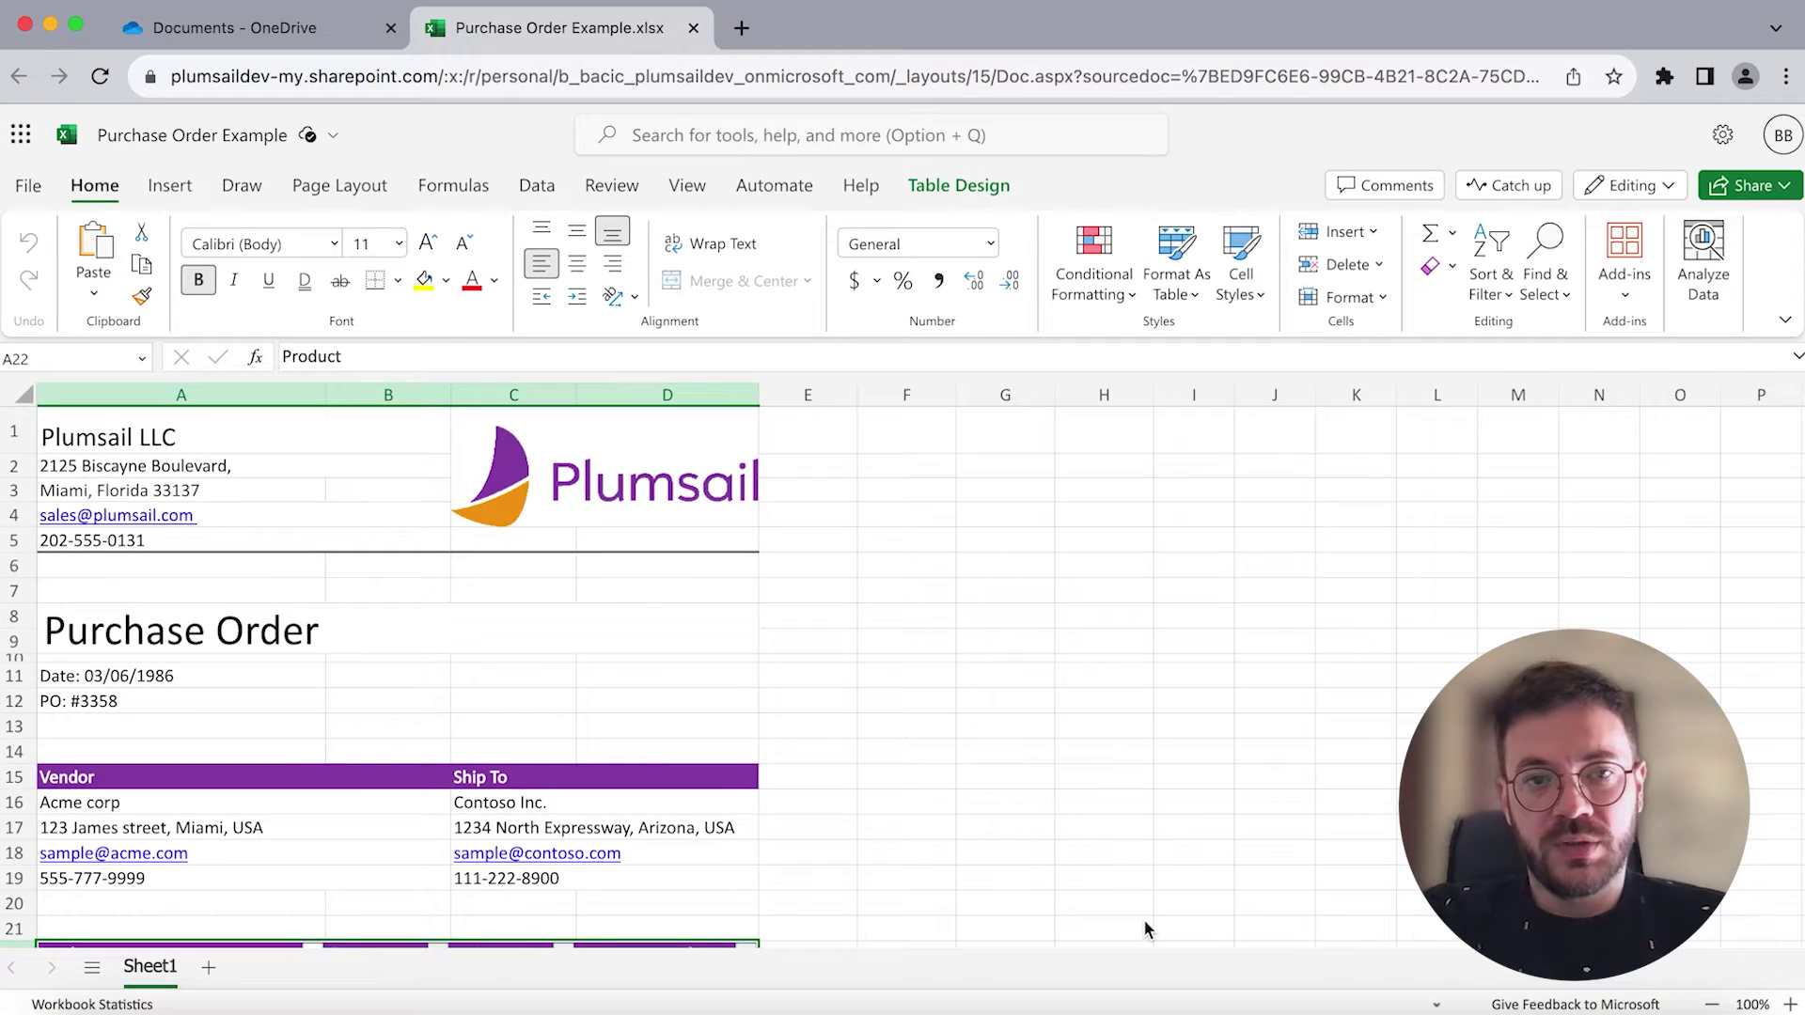
Scroll to the Purchase Order Example product table, then go to the OneDrive documents list.
{"action": "scroll", "coordinate": [1143, 928], "scroll_direction": "down", "scroll_amount": 5}
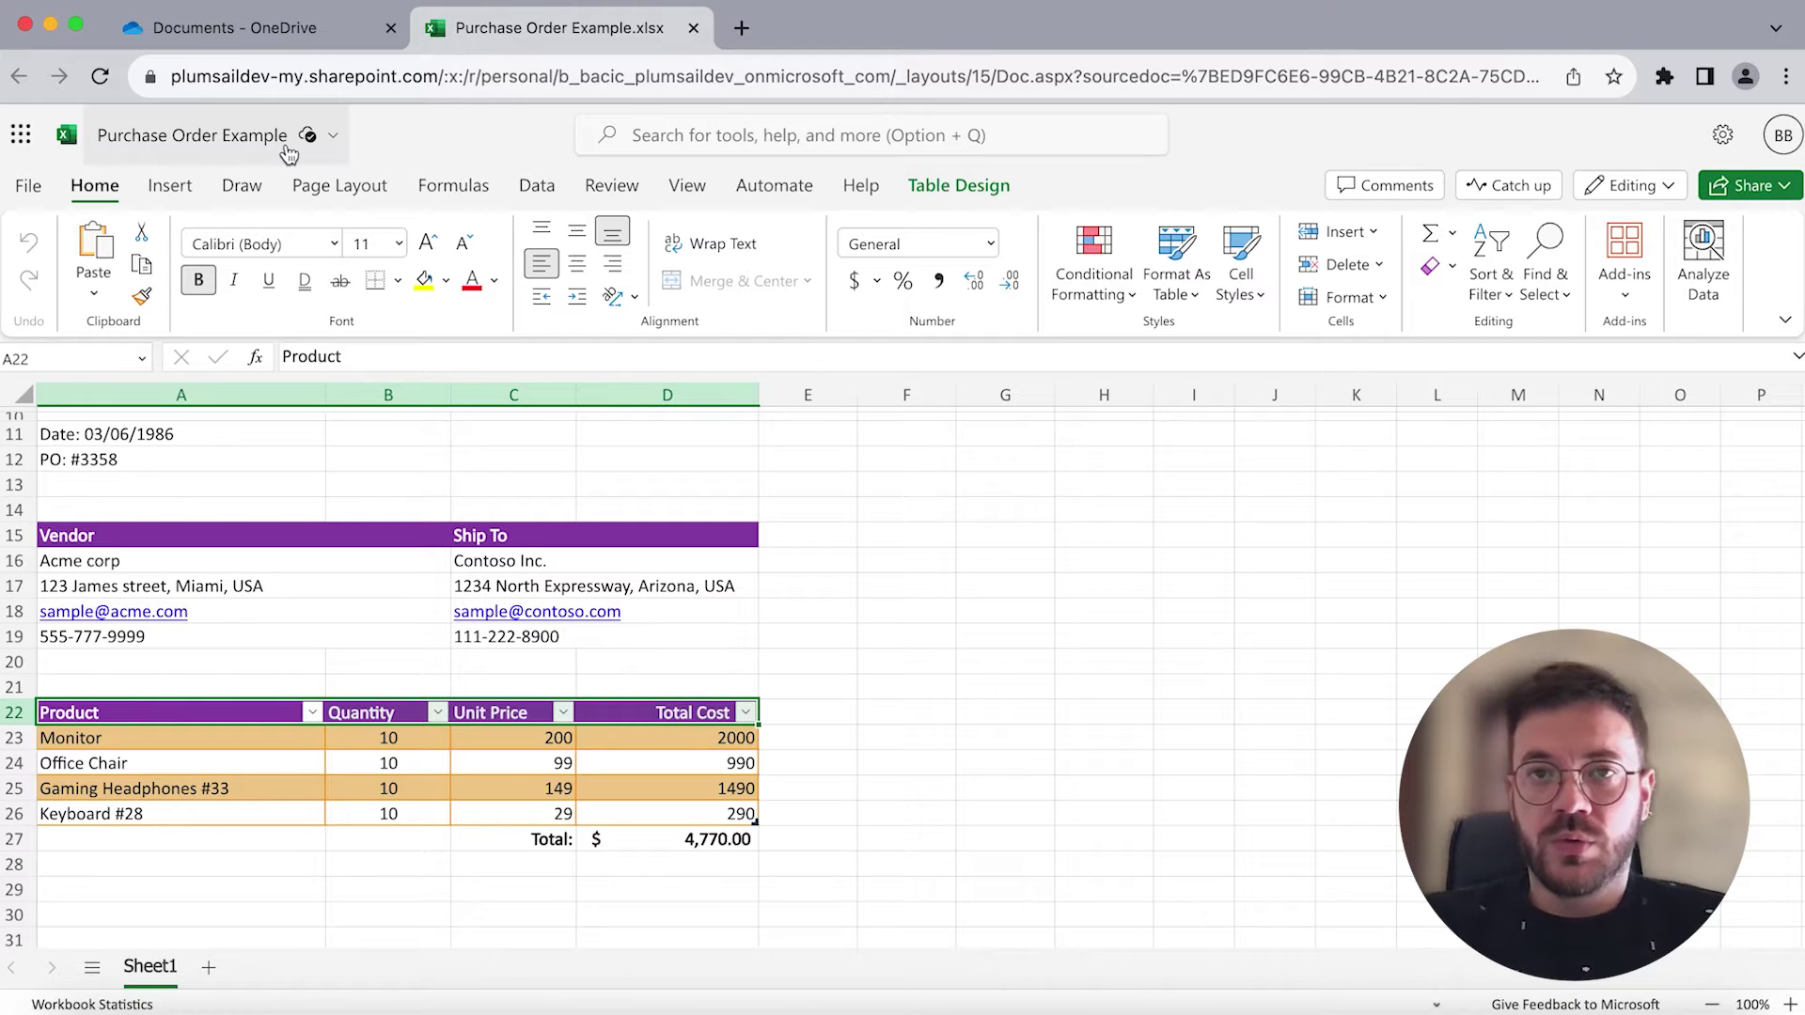
{"action": "left_click", "coordinate": [290, 33]}
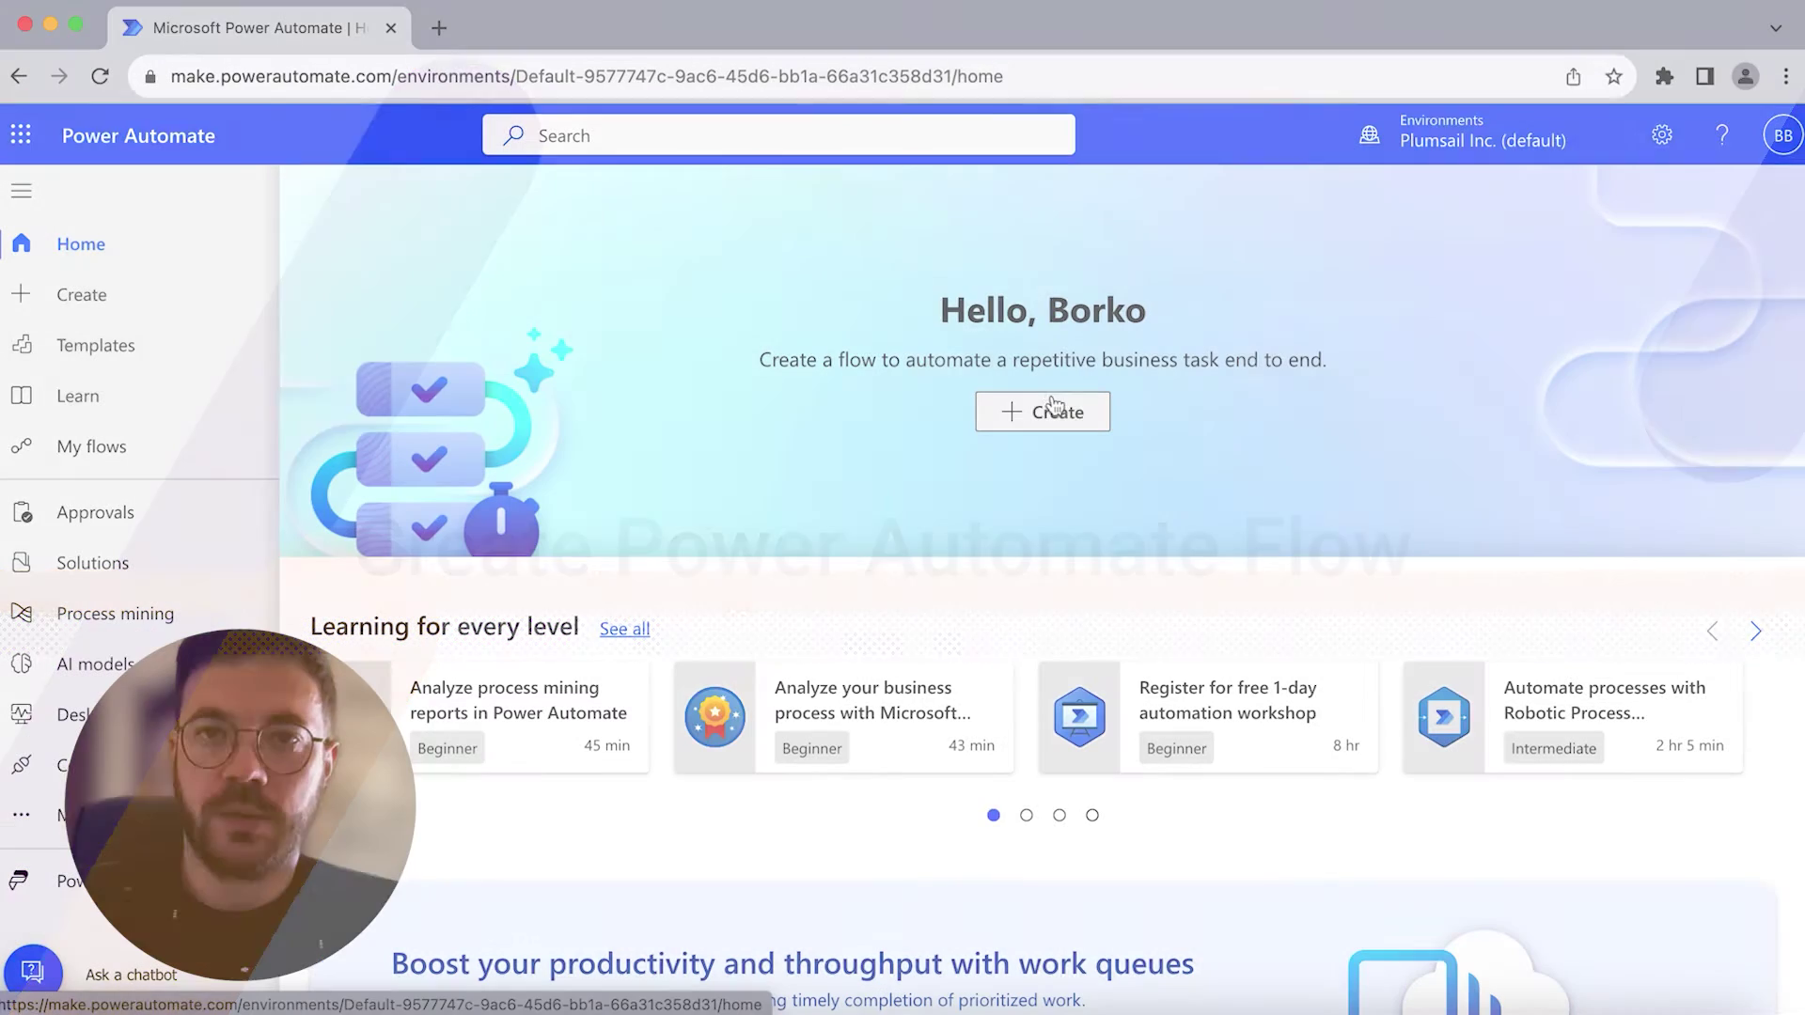
Start an automated cloud flow named 'Convert XLSX to PDF'.
{"action": "left_click", "coordinate": [1051, 417]}
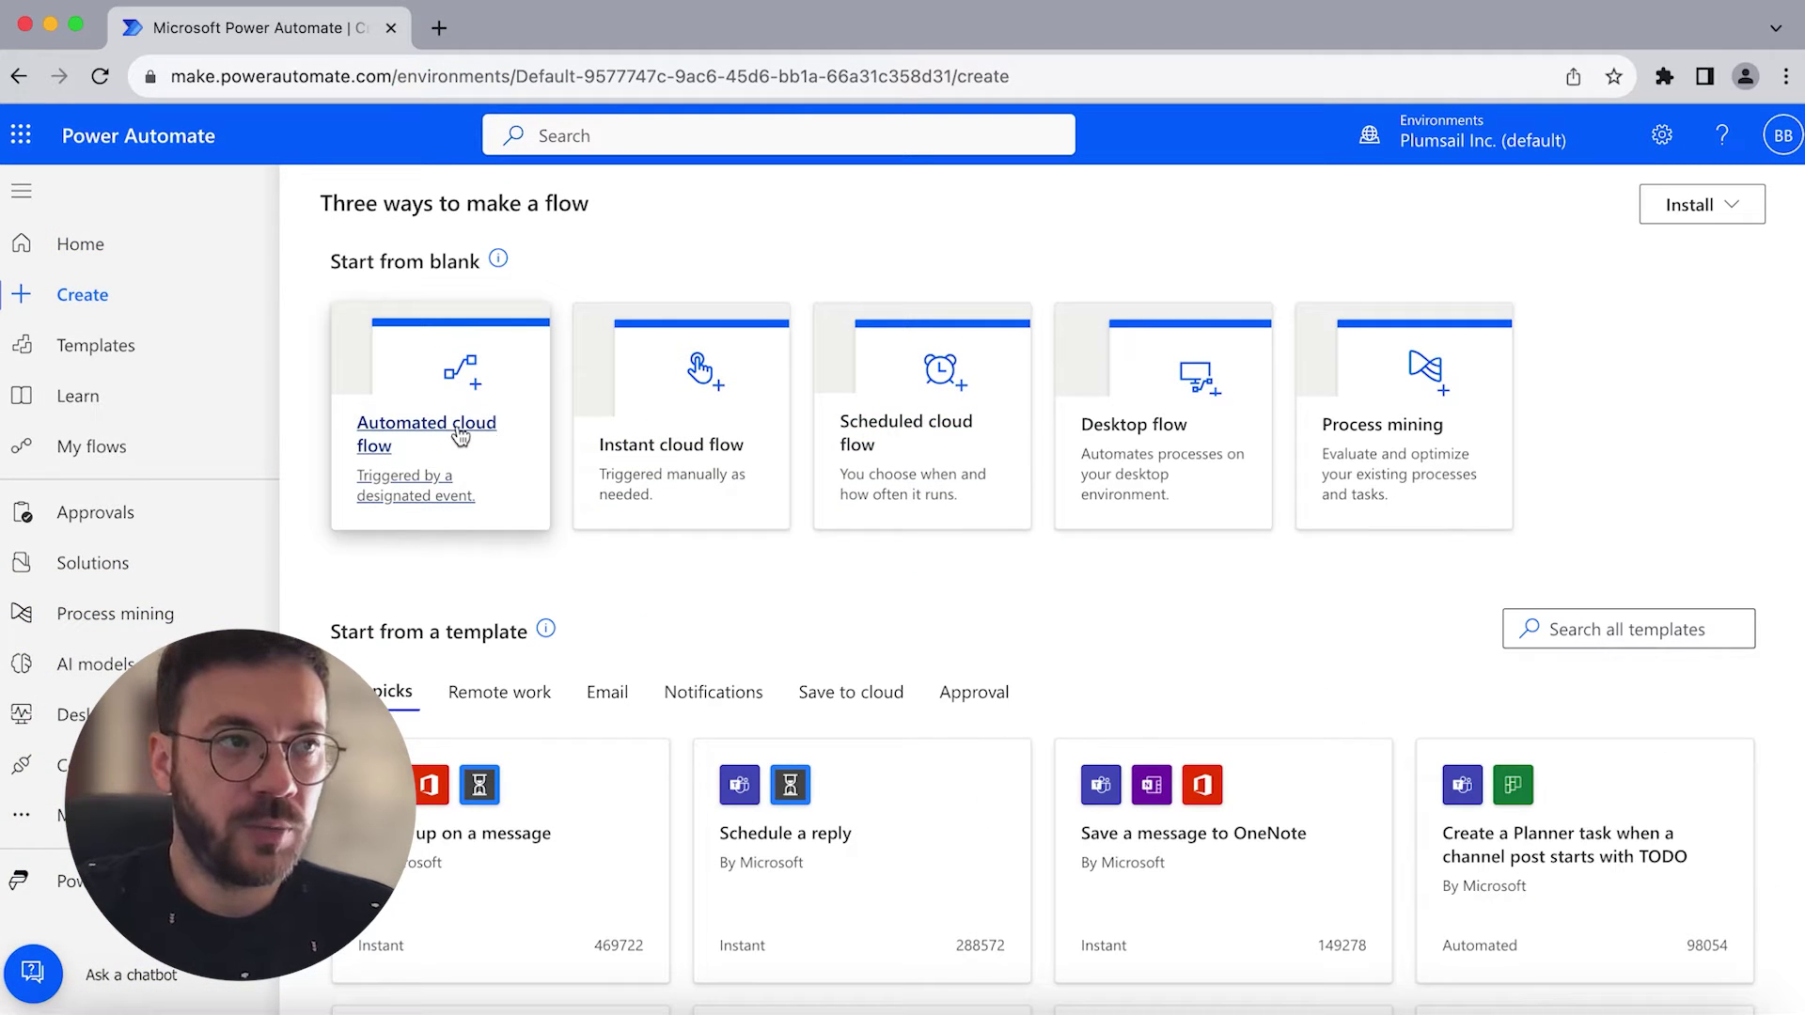
{"action": "left_click", "coordinate": [461, 435]}
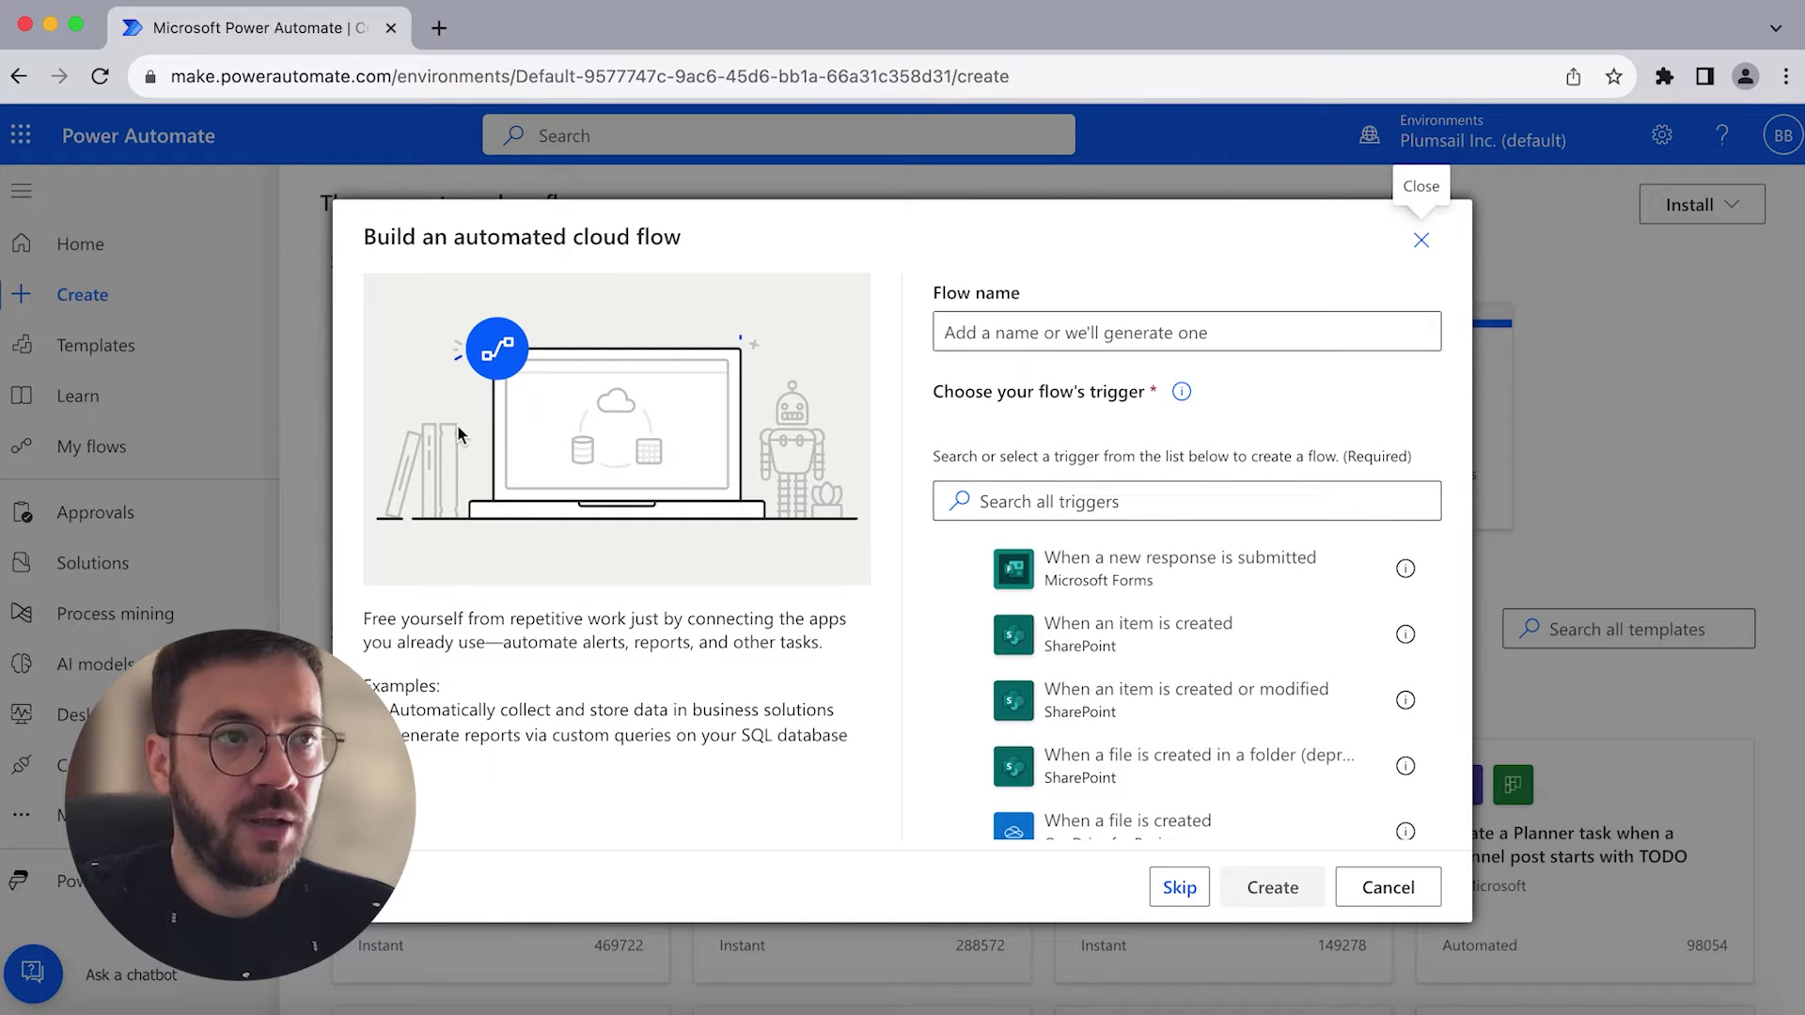
{"action": "left_click", "coordinate": [1222, 332]}
{"action": "type", "text": "Convert XLSX to PDF"}
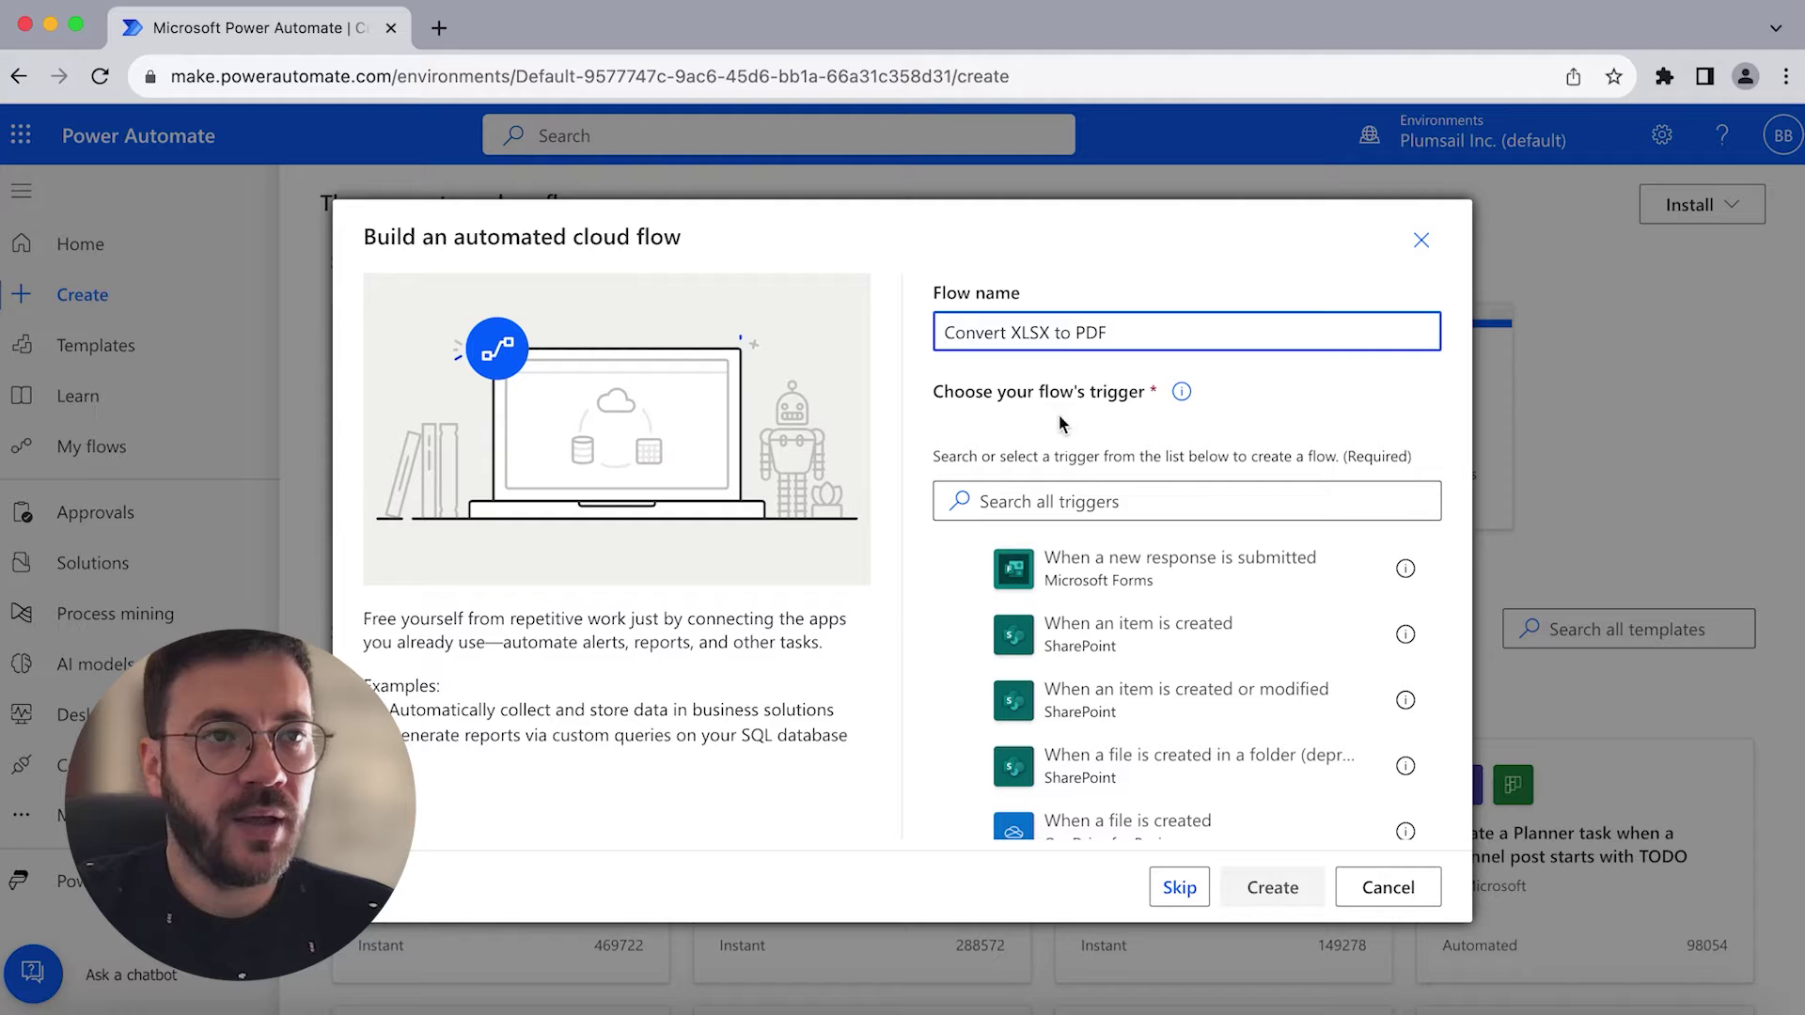
Use the OneDrive for Business 'When a file is created' trigger and create the flow.
{"action": "left_click", "coordinate": [1081, 501]}
{"action": "type", "text": "when a f"}
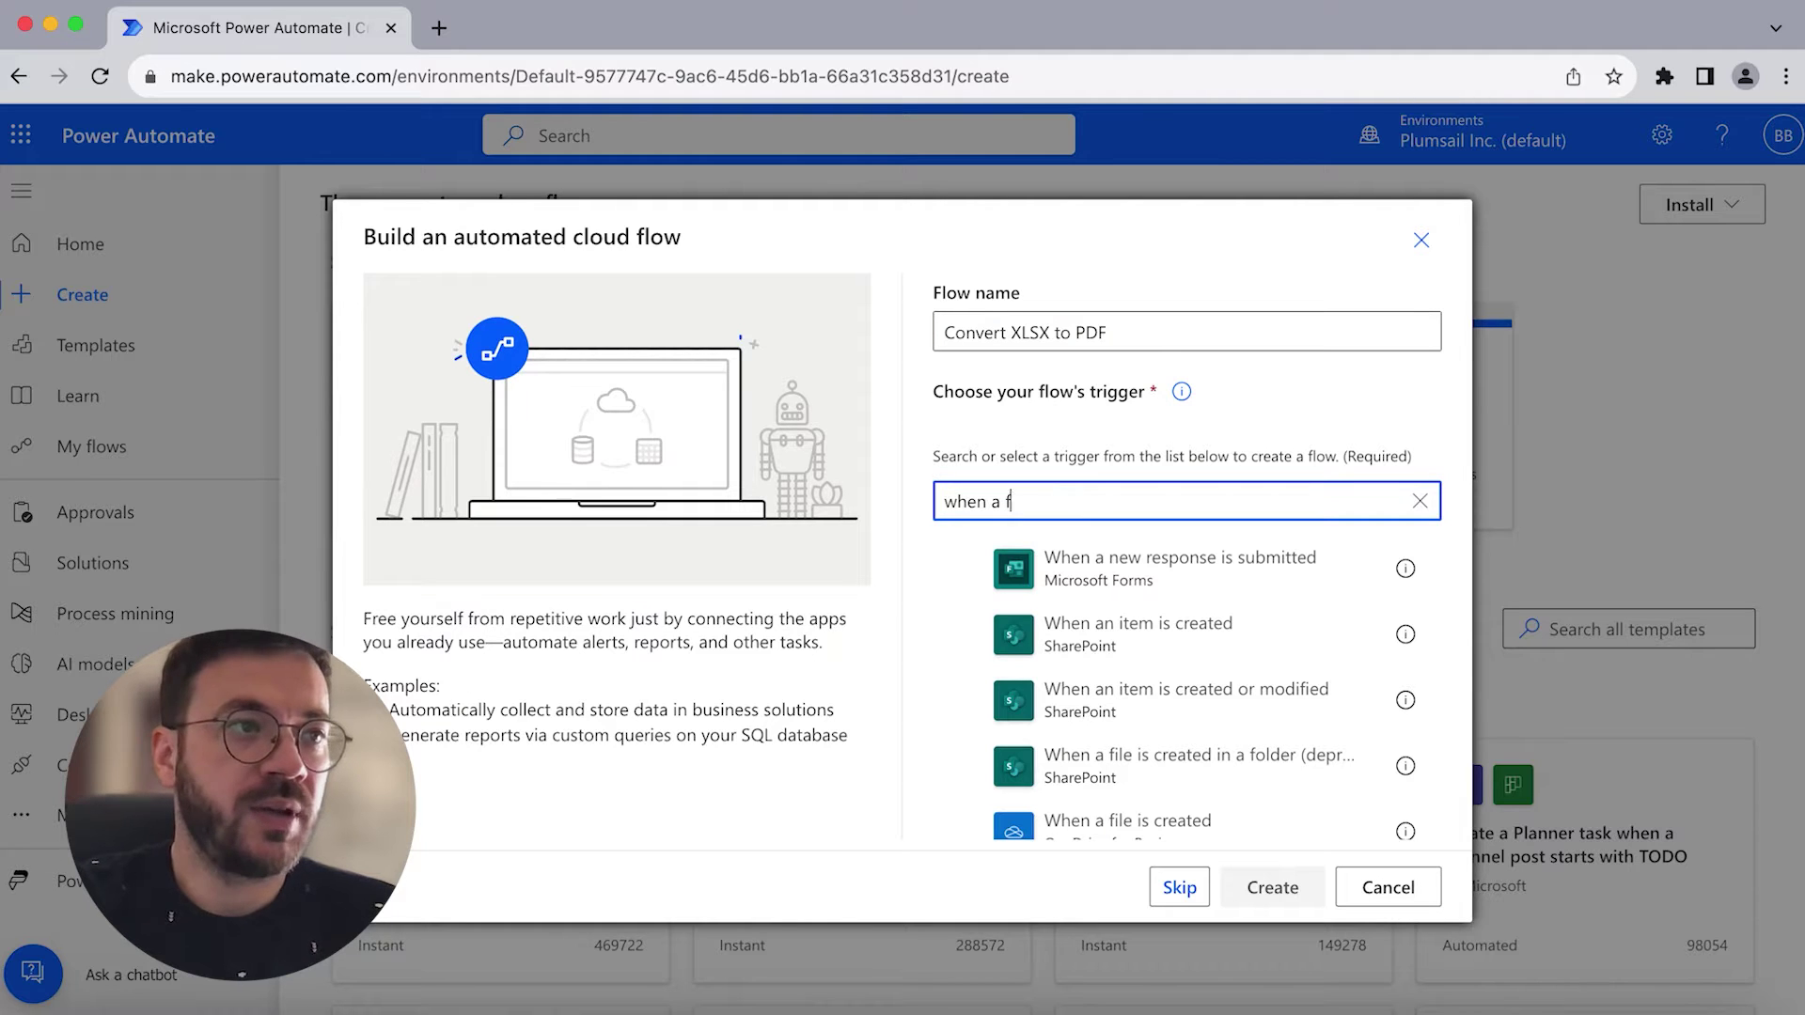
{"action": "type", "text": "ile is created"}
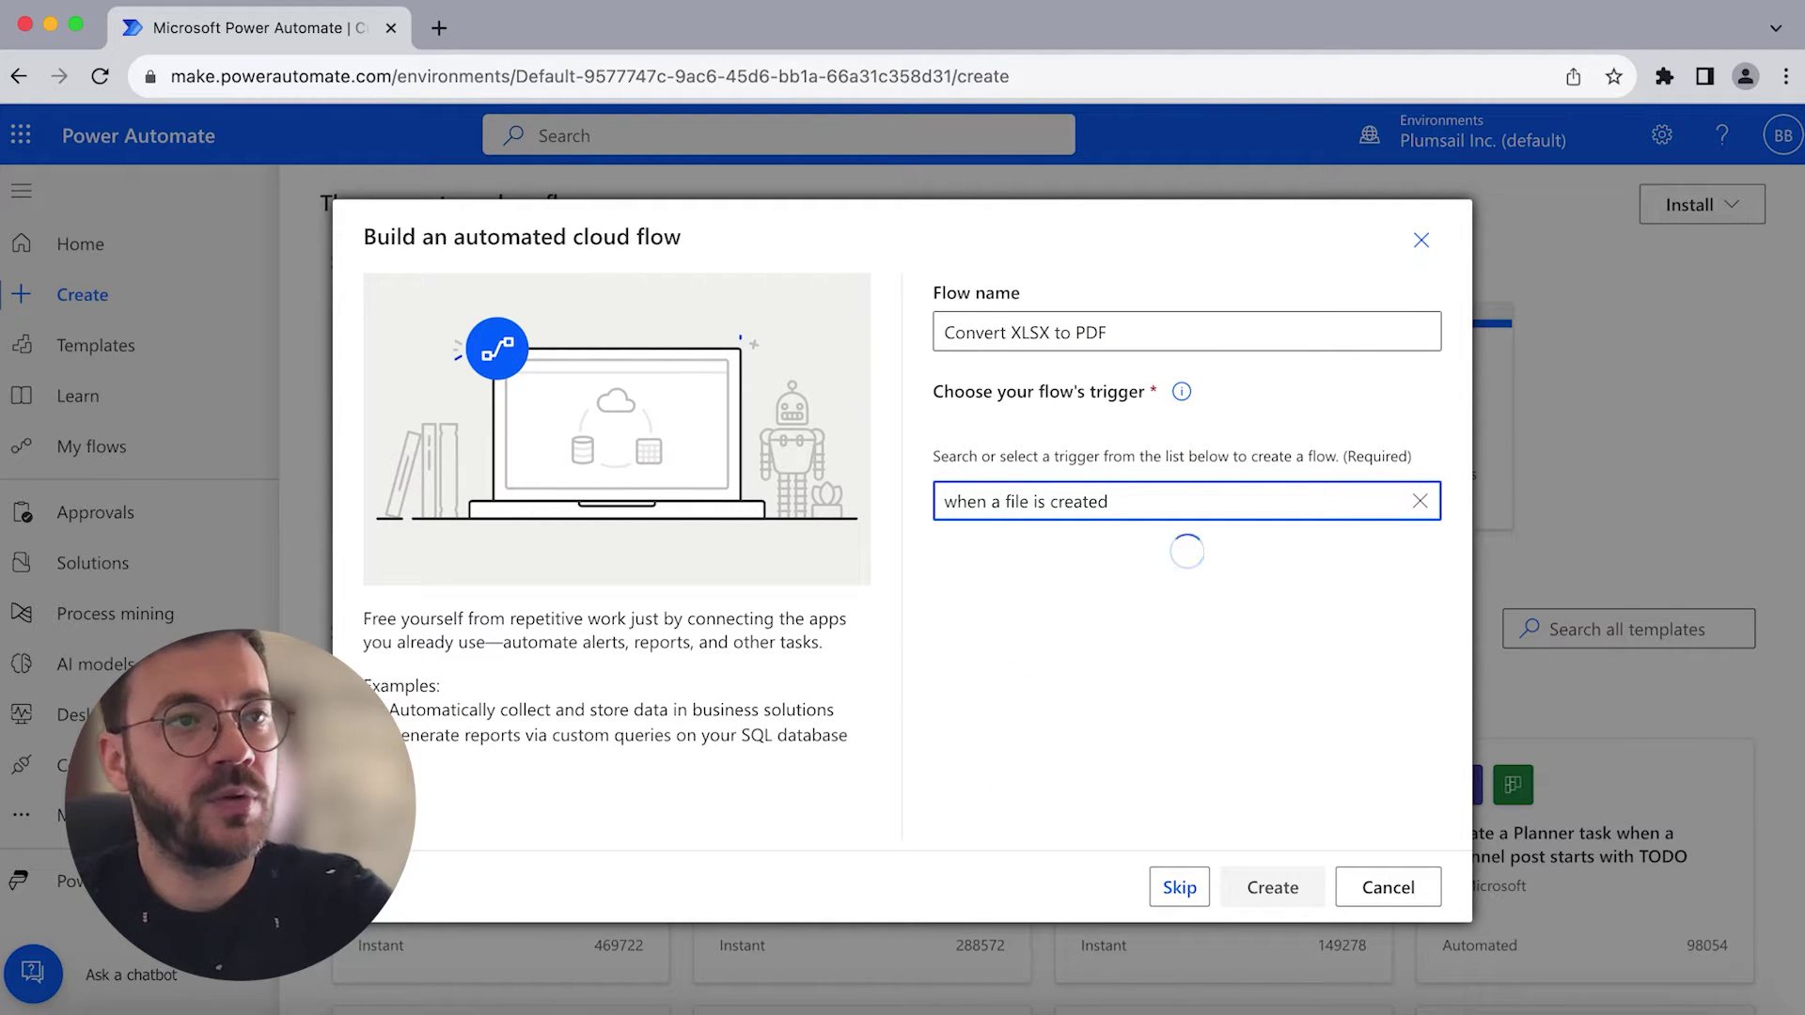
{"action": "scroll", "coordinate": [1210, 741], "scroll_direction": "down", "scroll_amount": 2}
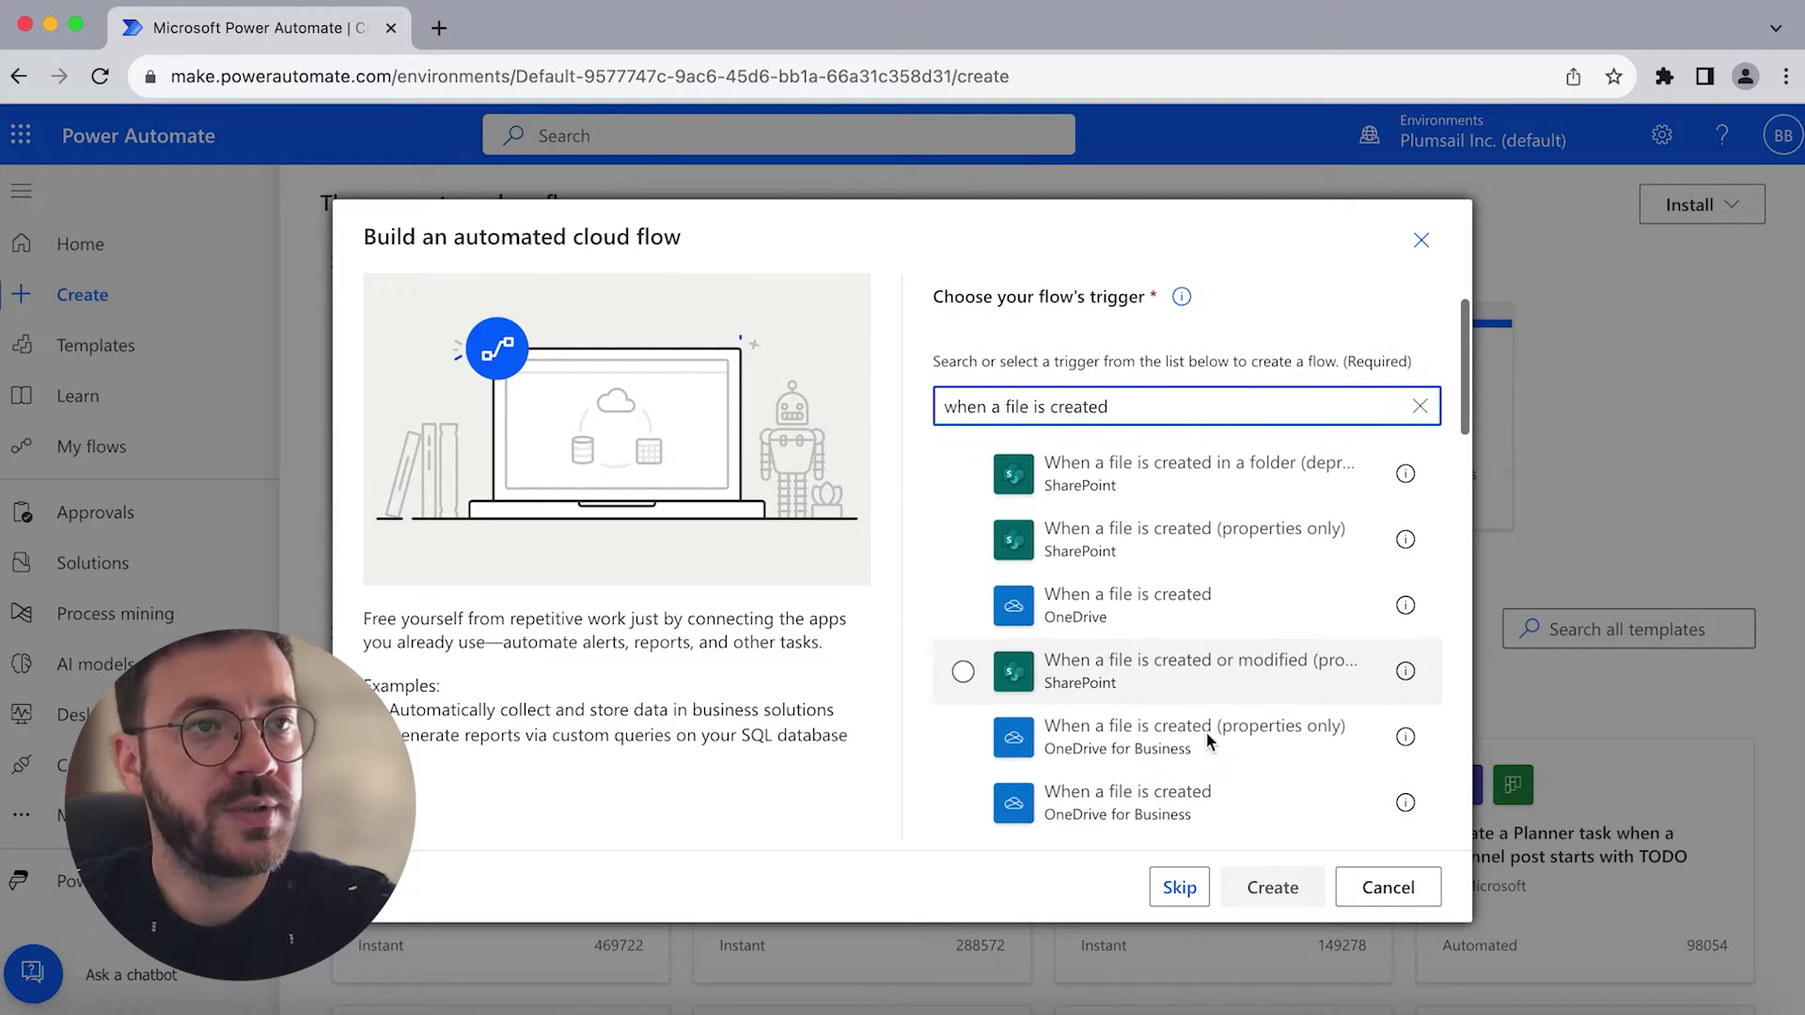
{"action": "left_click", "coordinate": [1209, 739]}
{"action": "left_click", "coordinate": [1275, 888]}
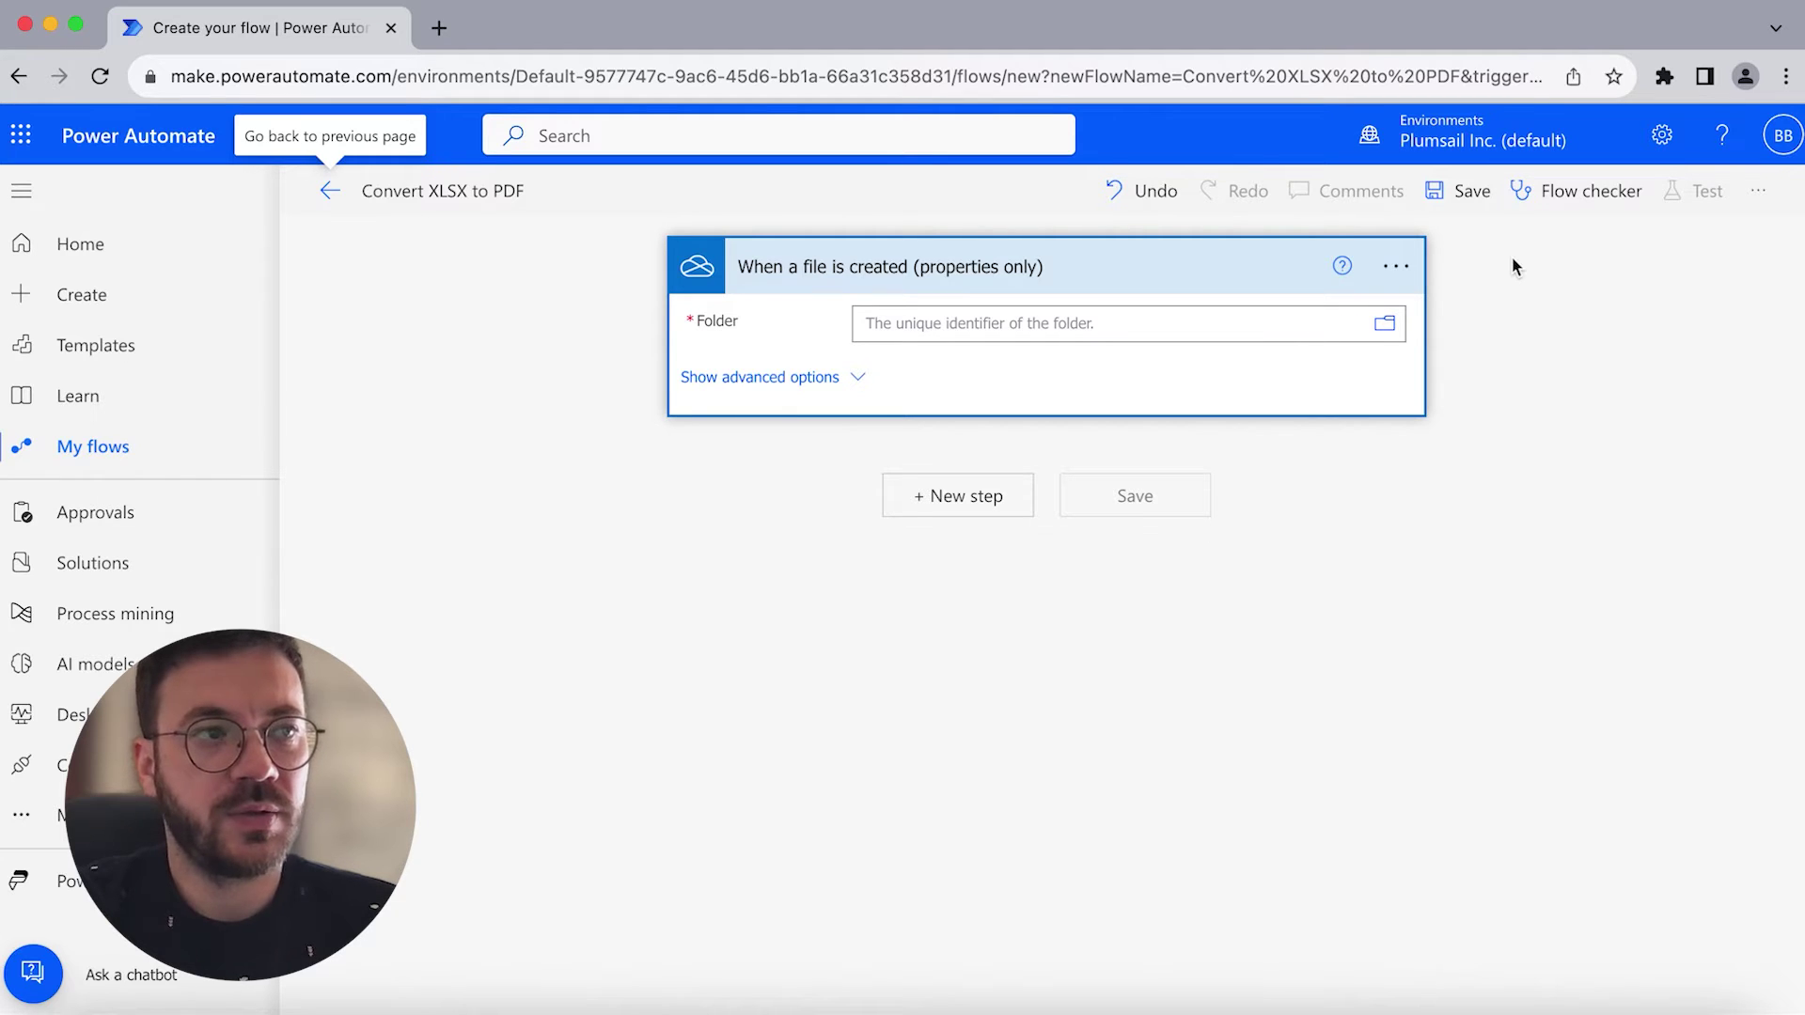
Set the trigger to watch the OneDrive Documents folder.
{"action": "left_click", "coordinate": [1386, 325]}
{"action": "left_click", "coordinate": [1352, 398]}
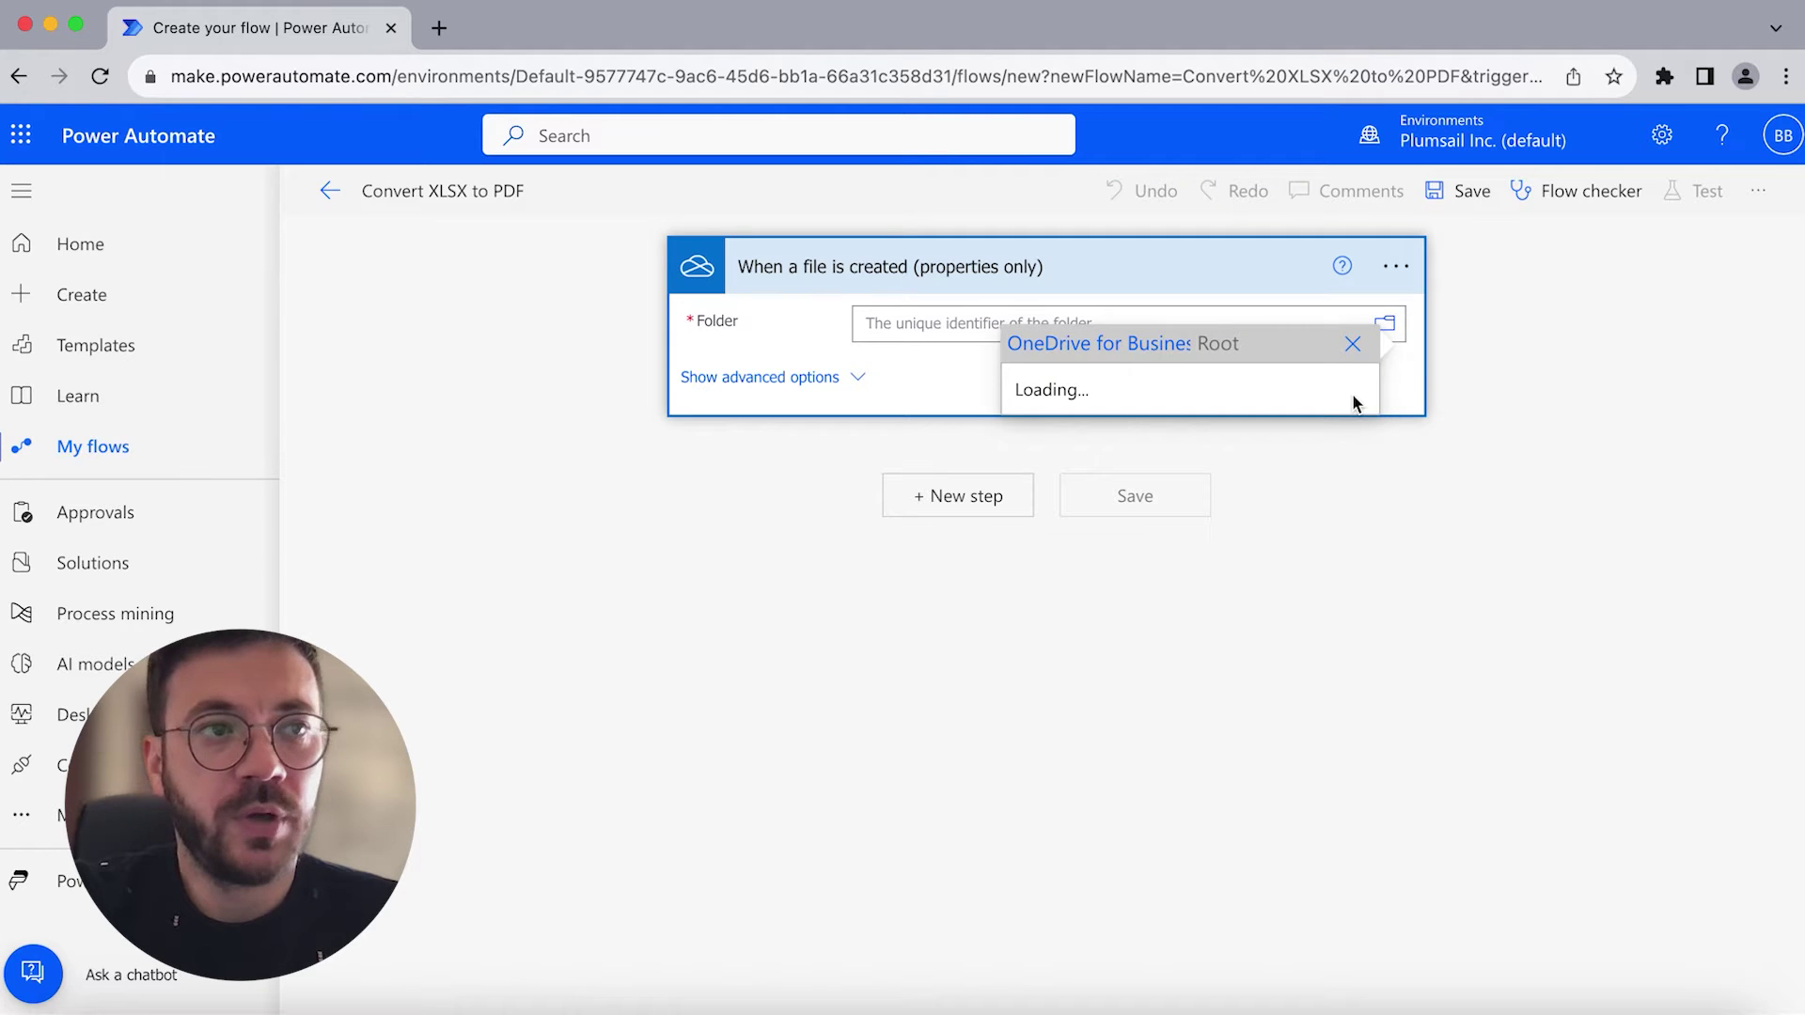
{"action": "left_click", "coordinate": [1233, 395]}
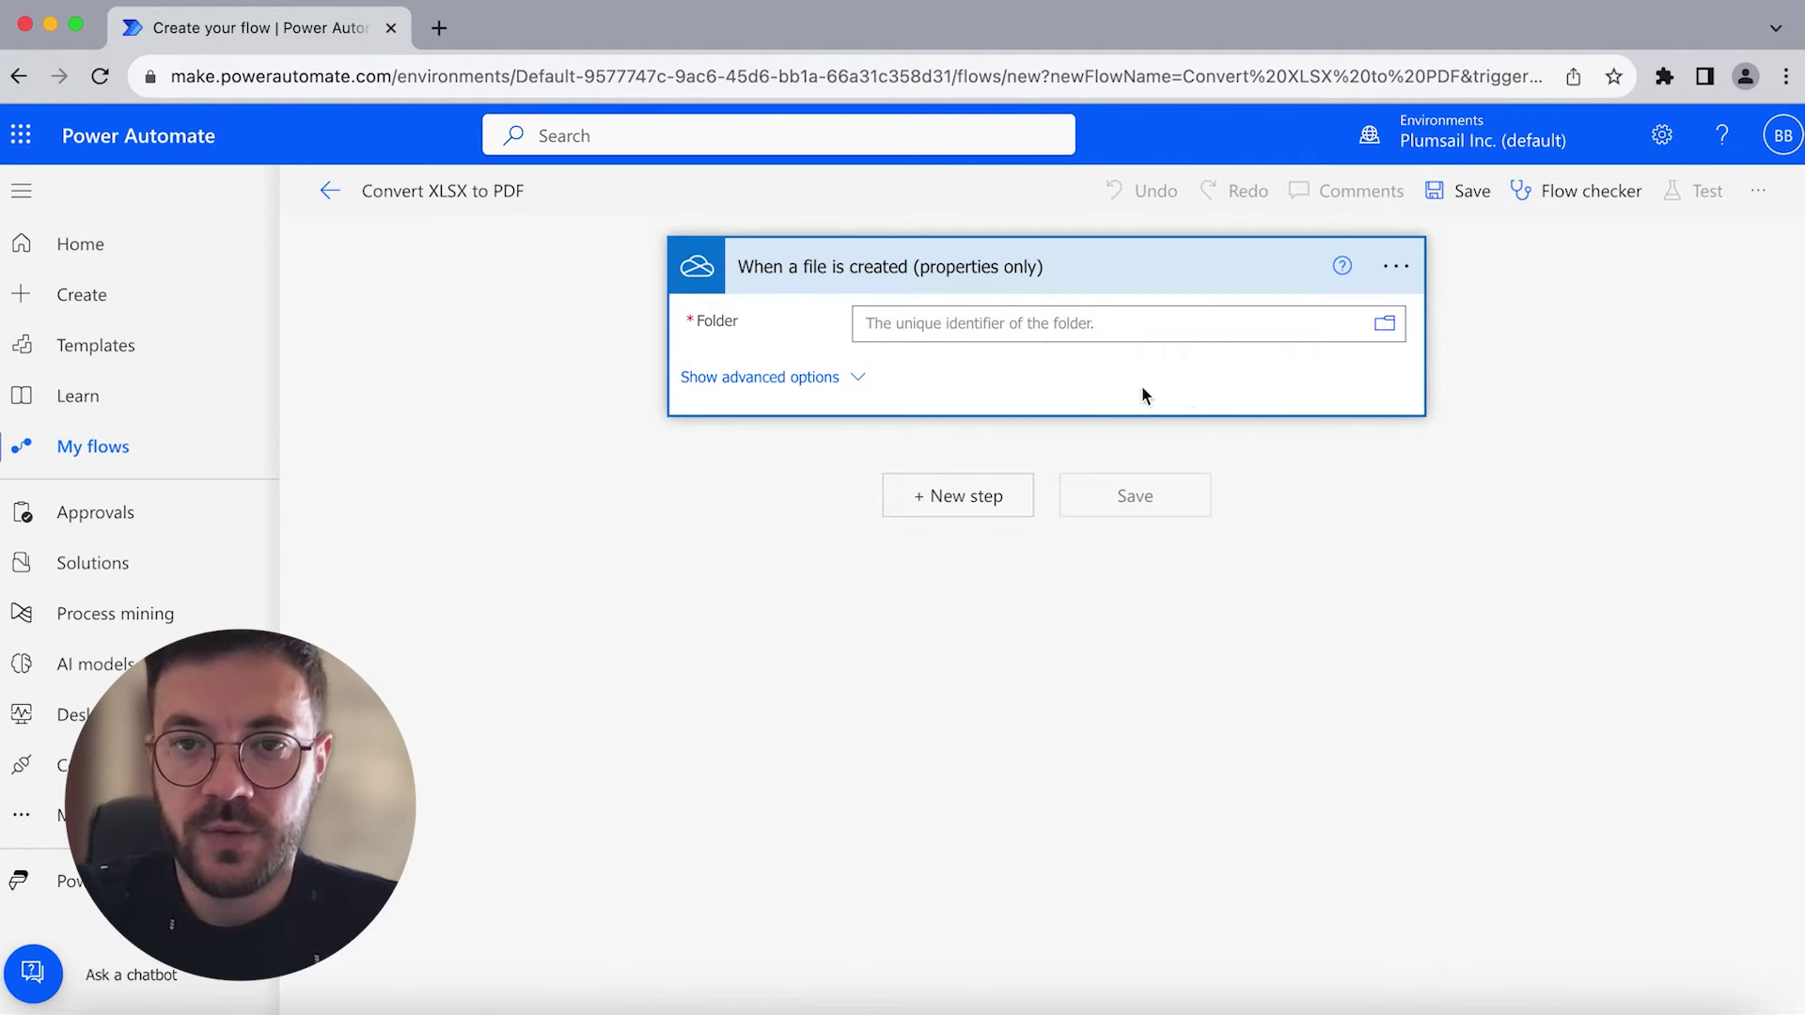
Add a OneDrive Get file content action that reads the trigger's File locator.
{"action": "left_click", "coordinate": [981, 496]}
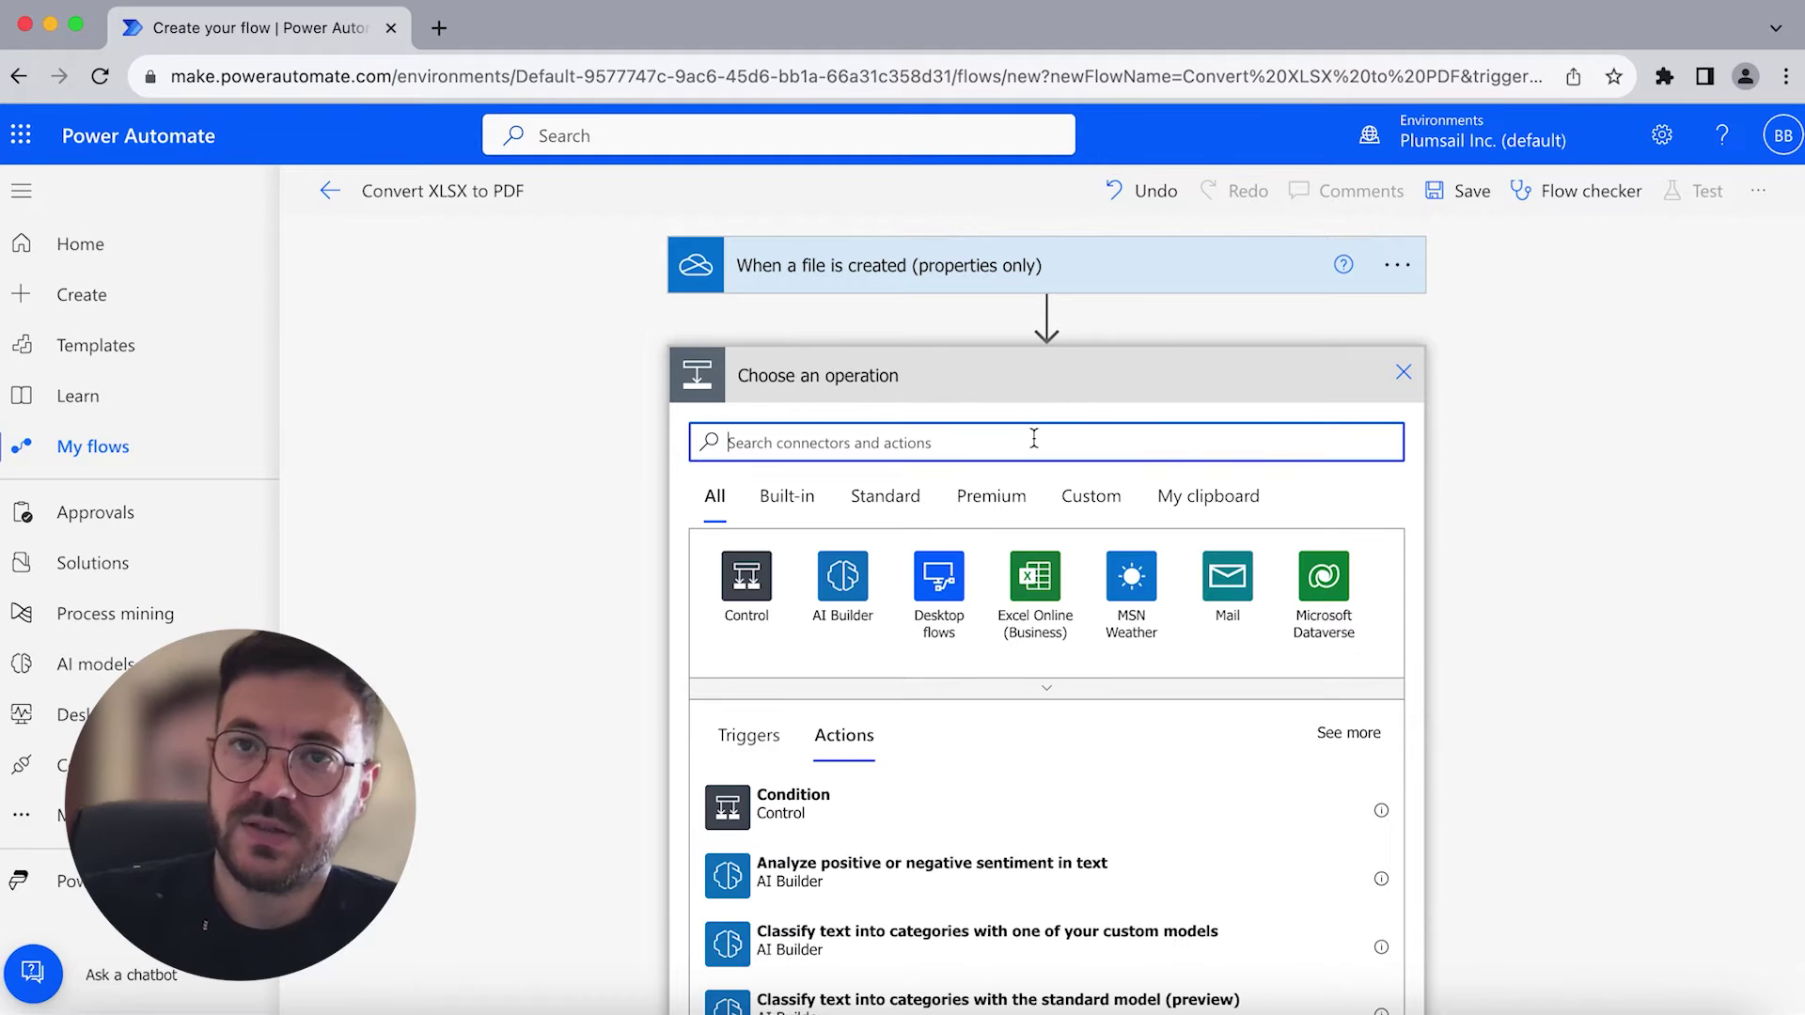
{"action": "type", "text": "ge"}
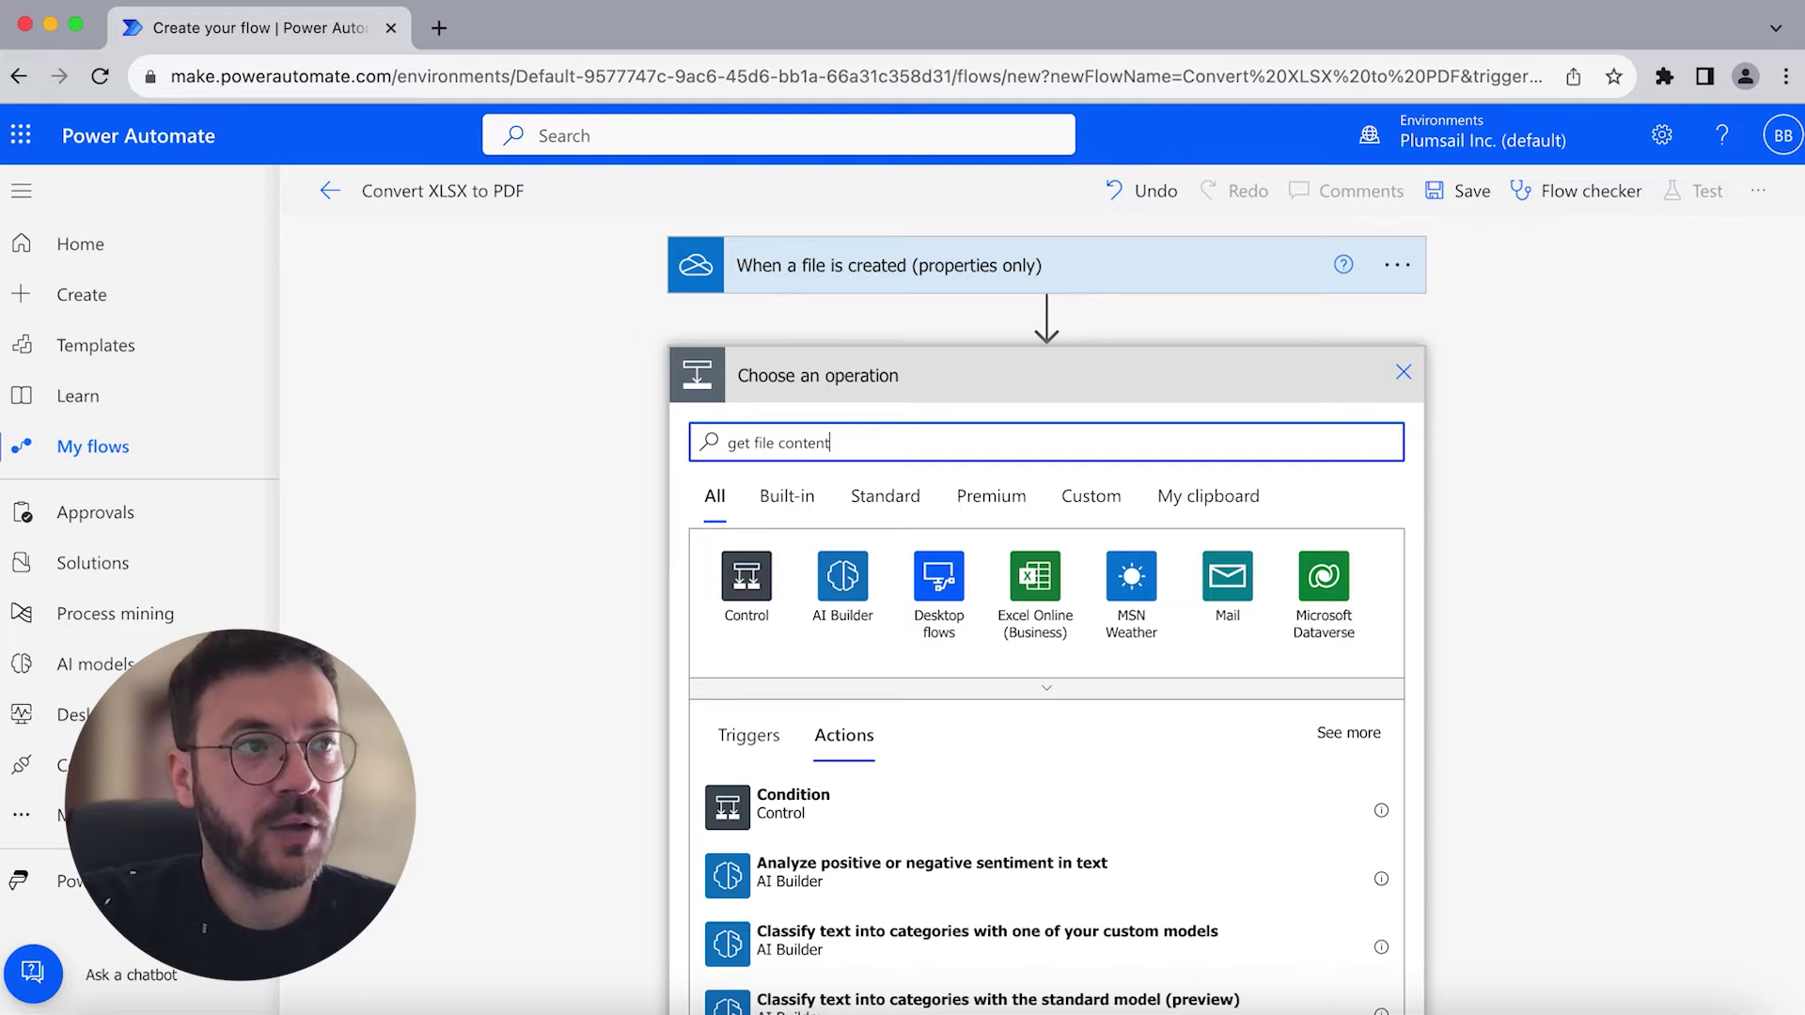
{"action": "type", "text": "t file content"}
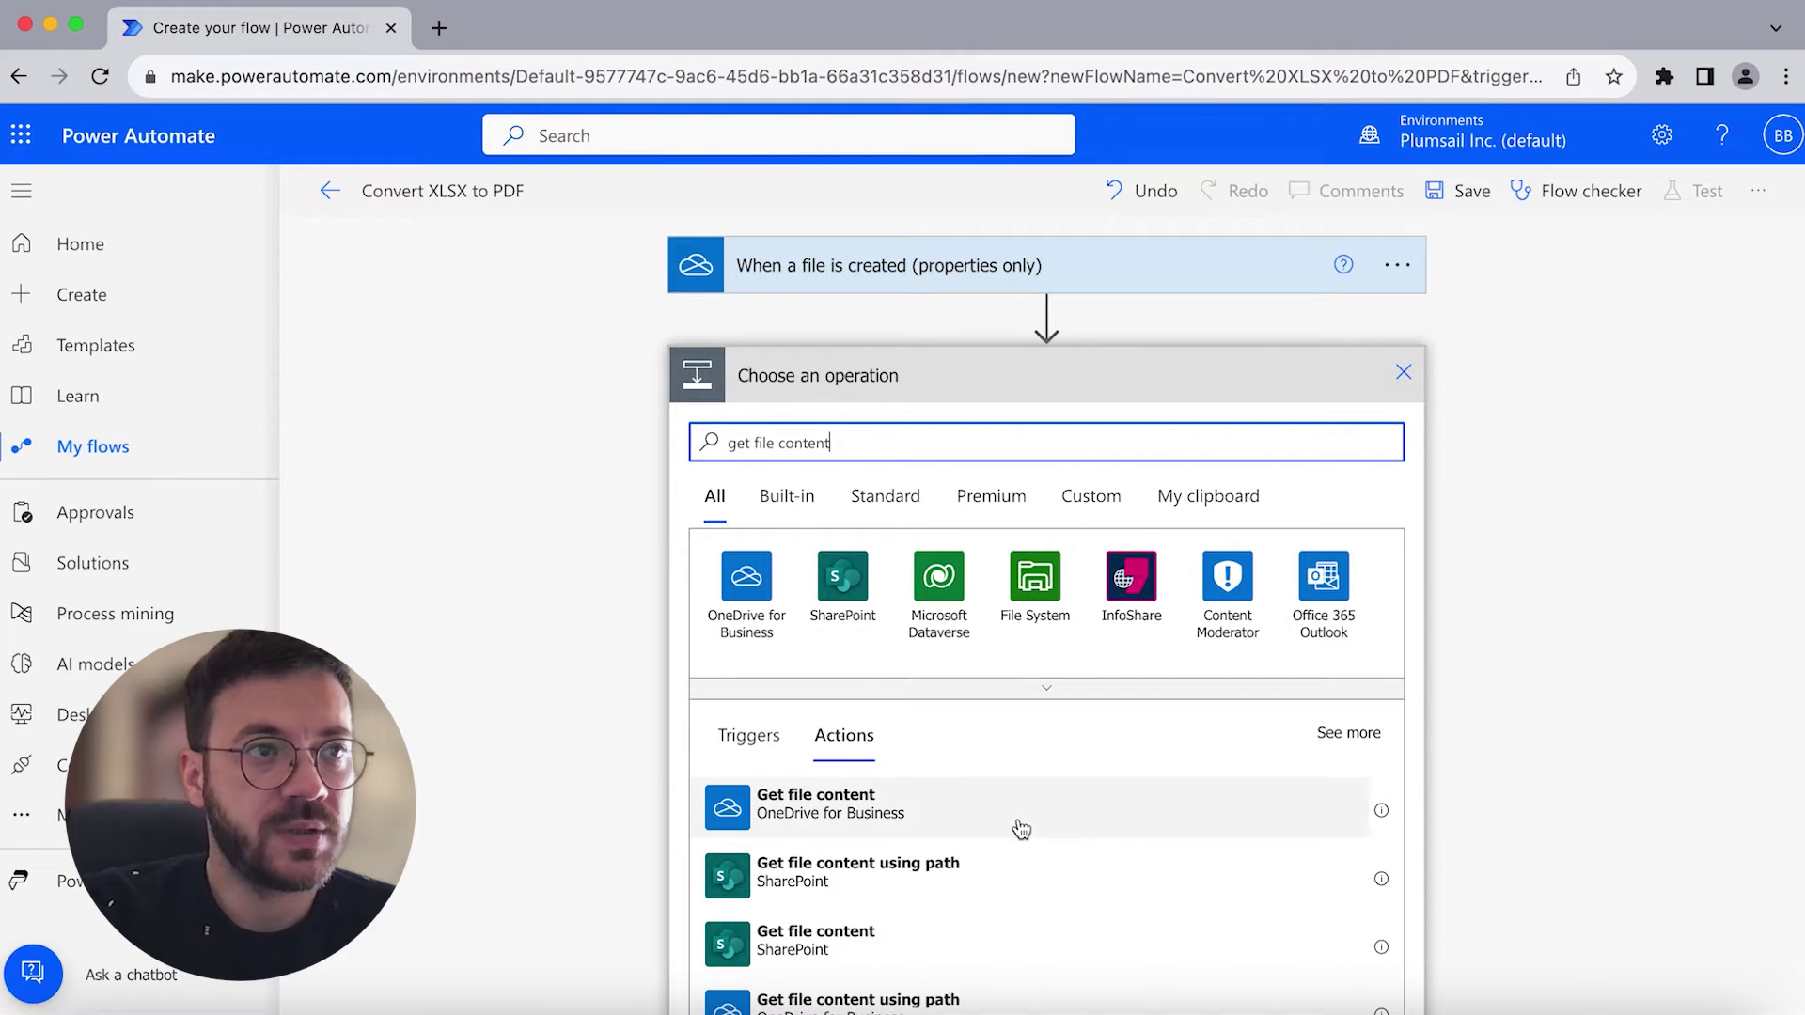
{"action": "left_click", "coordinate": [1022, 804]}
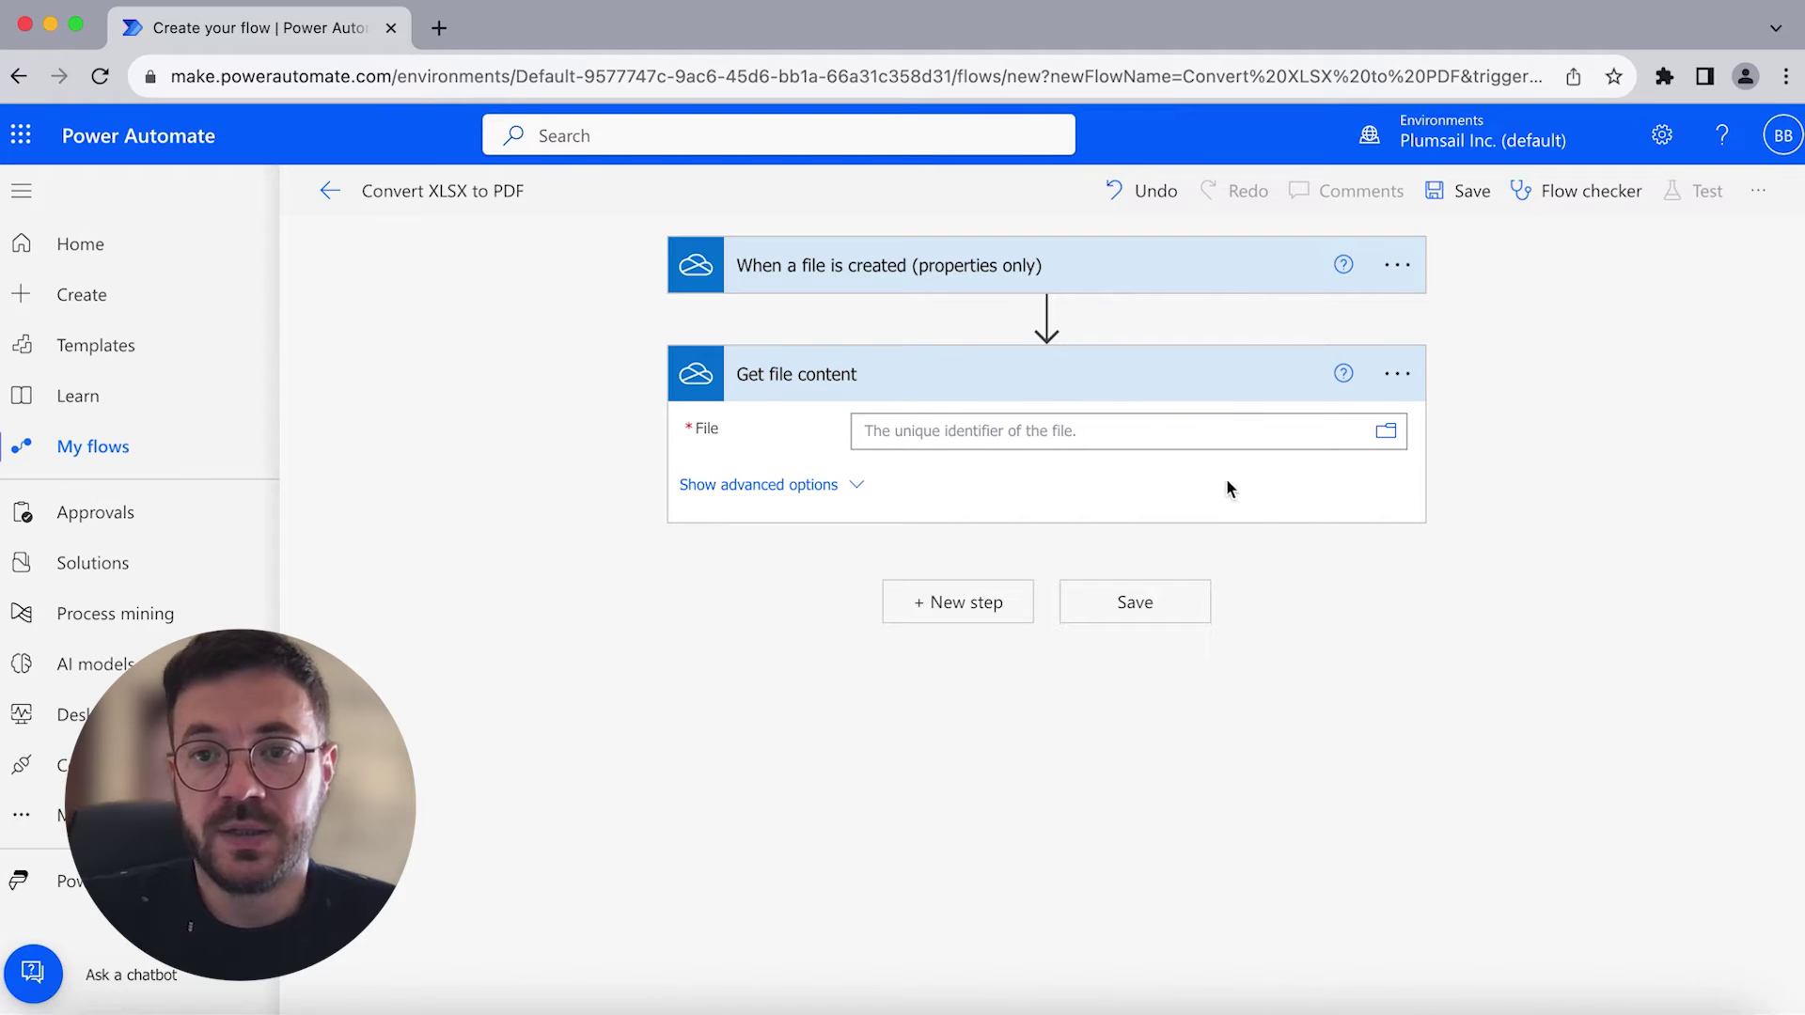
{"action": "left_click", "coordinate": [1285, 431]}
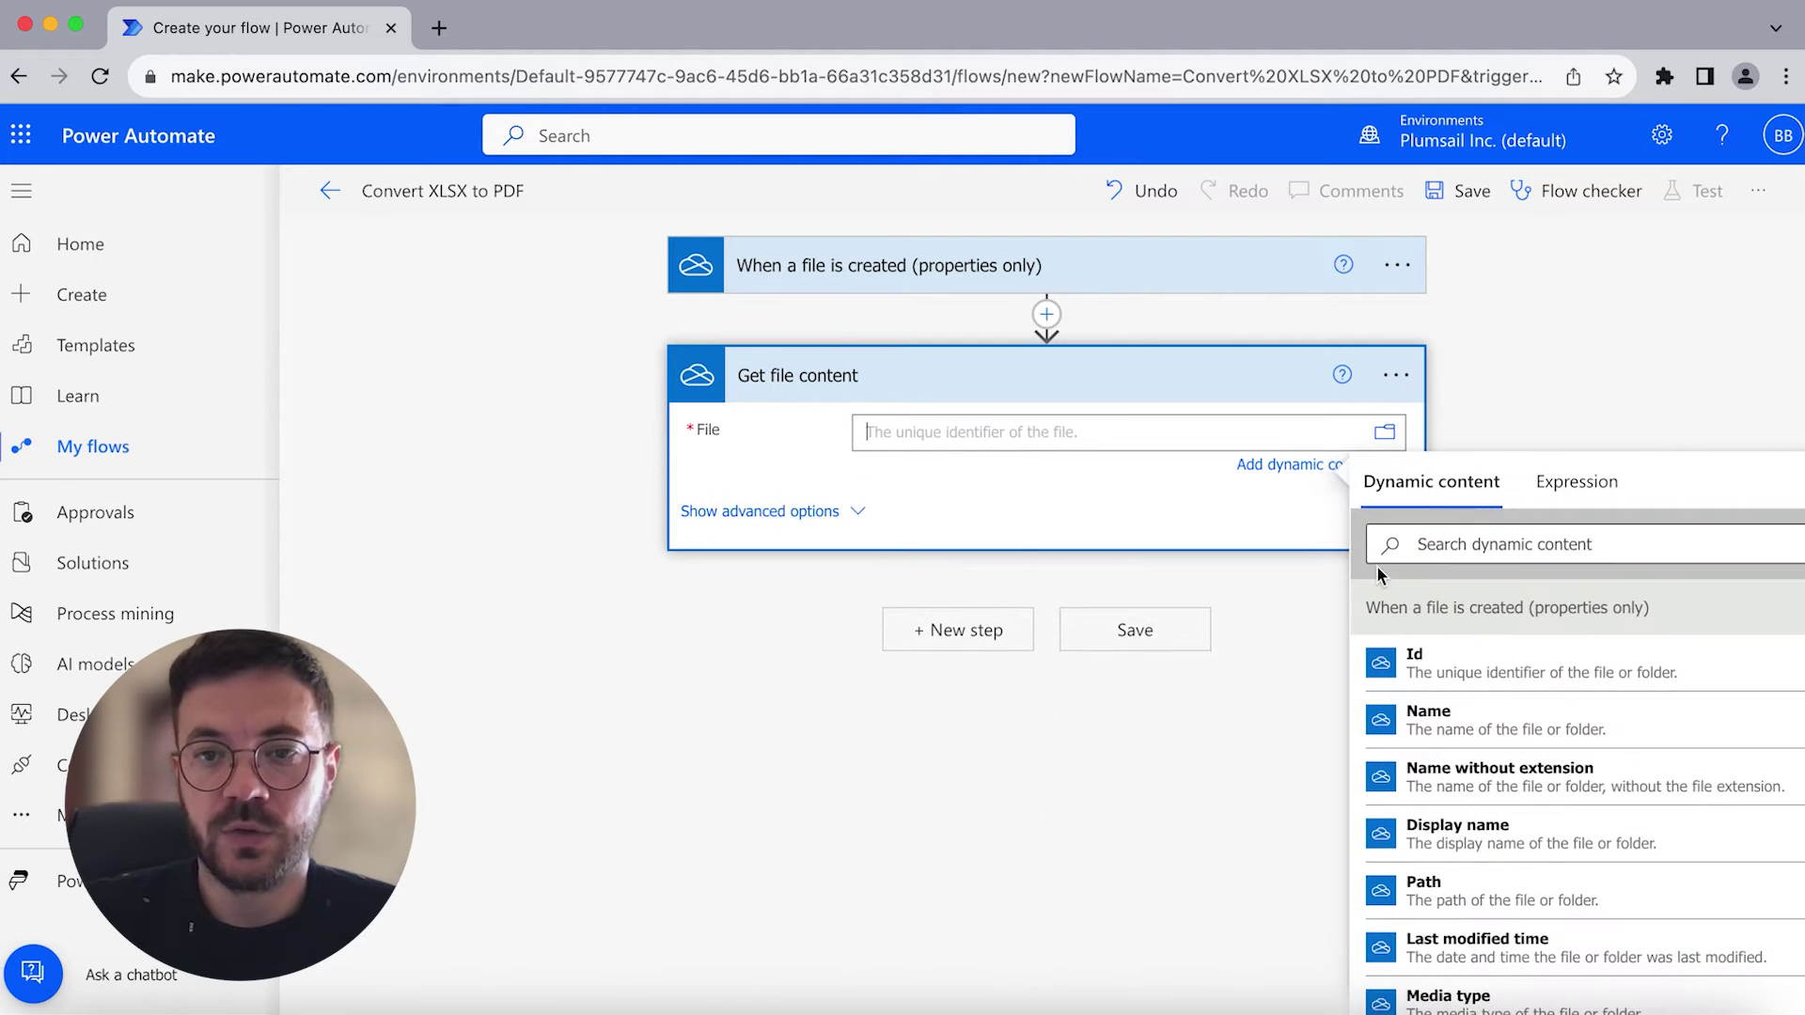
{"action": "left_click", "coordinate": [1460, 545]}
{"action": "type", "text": "file loc"}
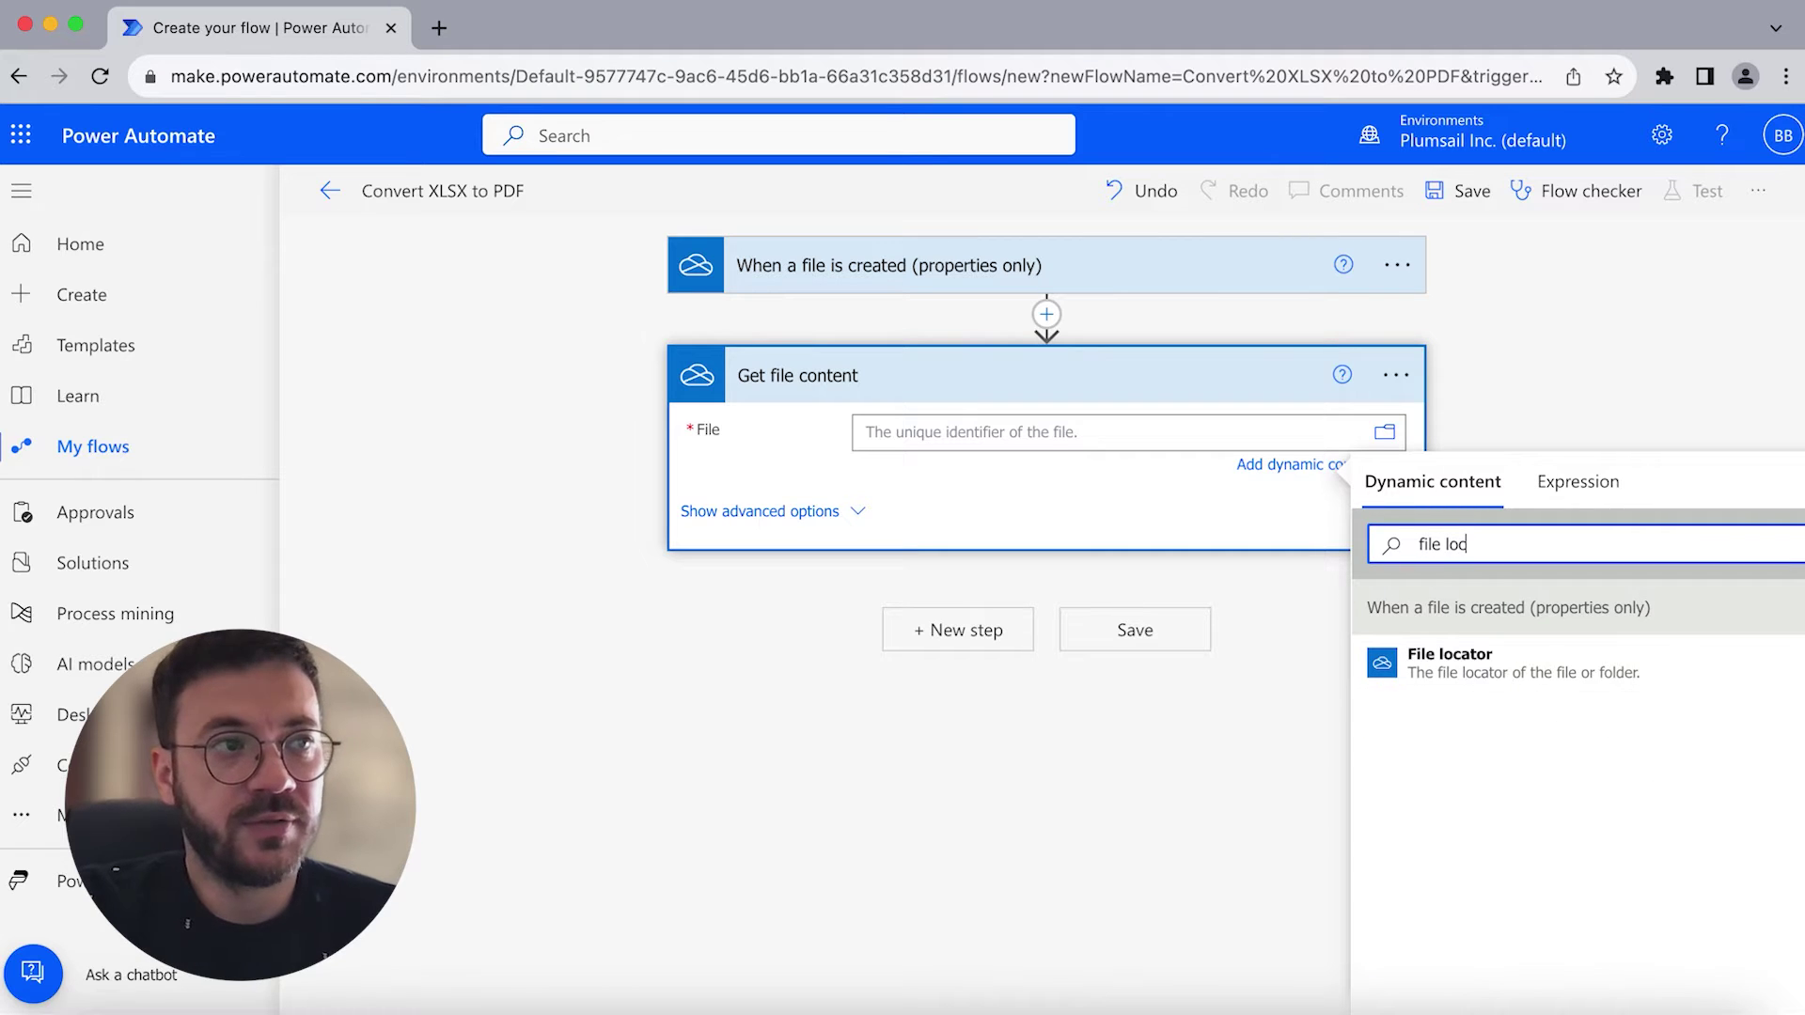
{"action": "left_click", "coordinate": [1495, 663]}
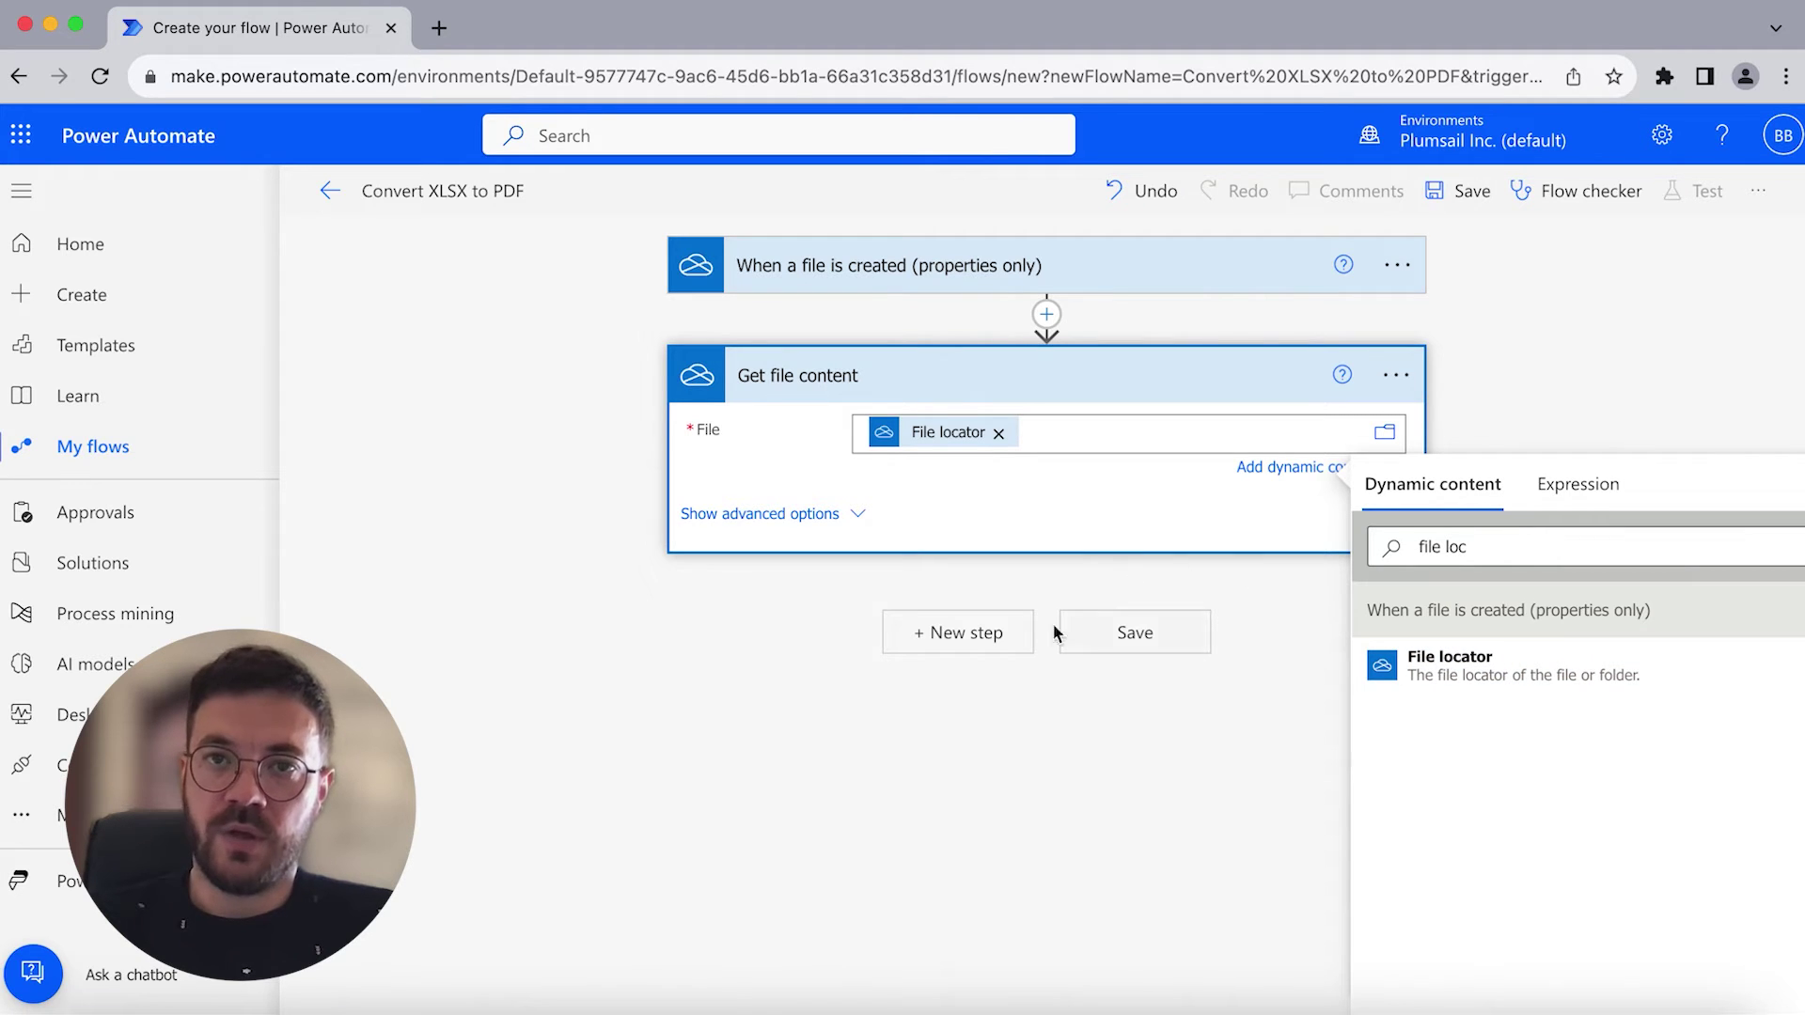
{"action": "left_click", "coordinate": [1016, 646]}
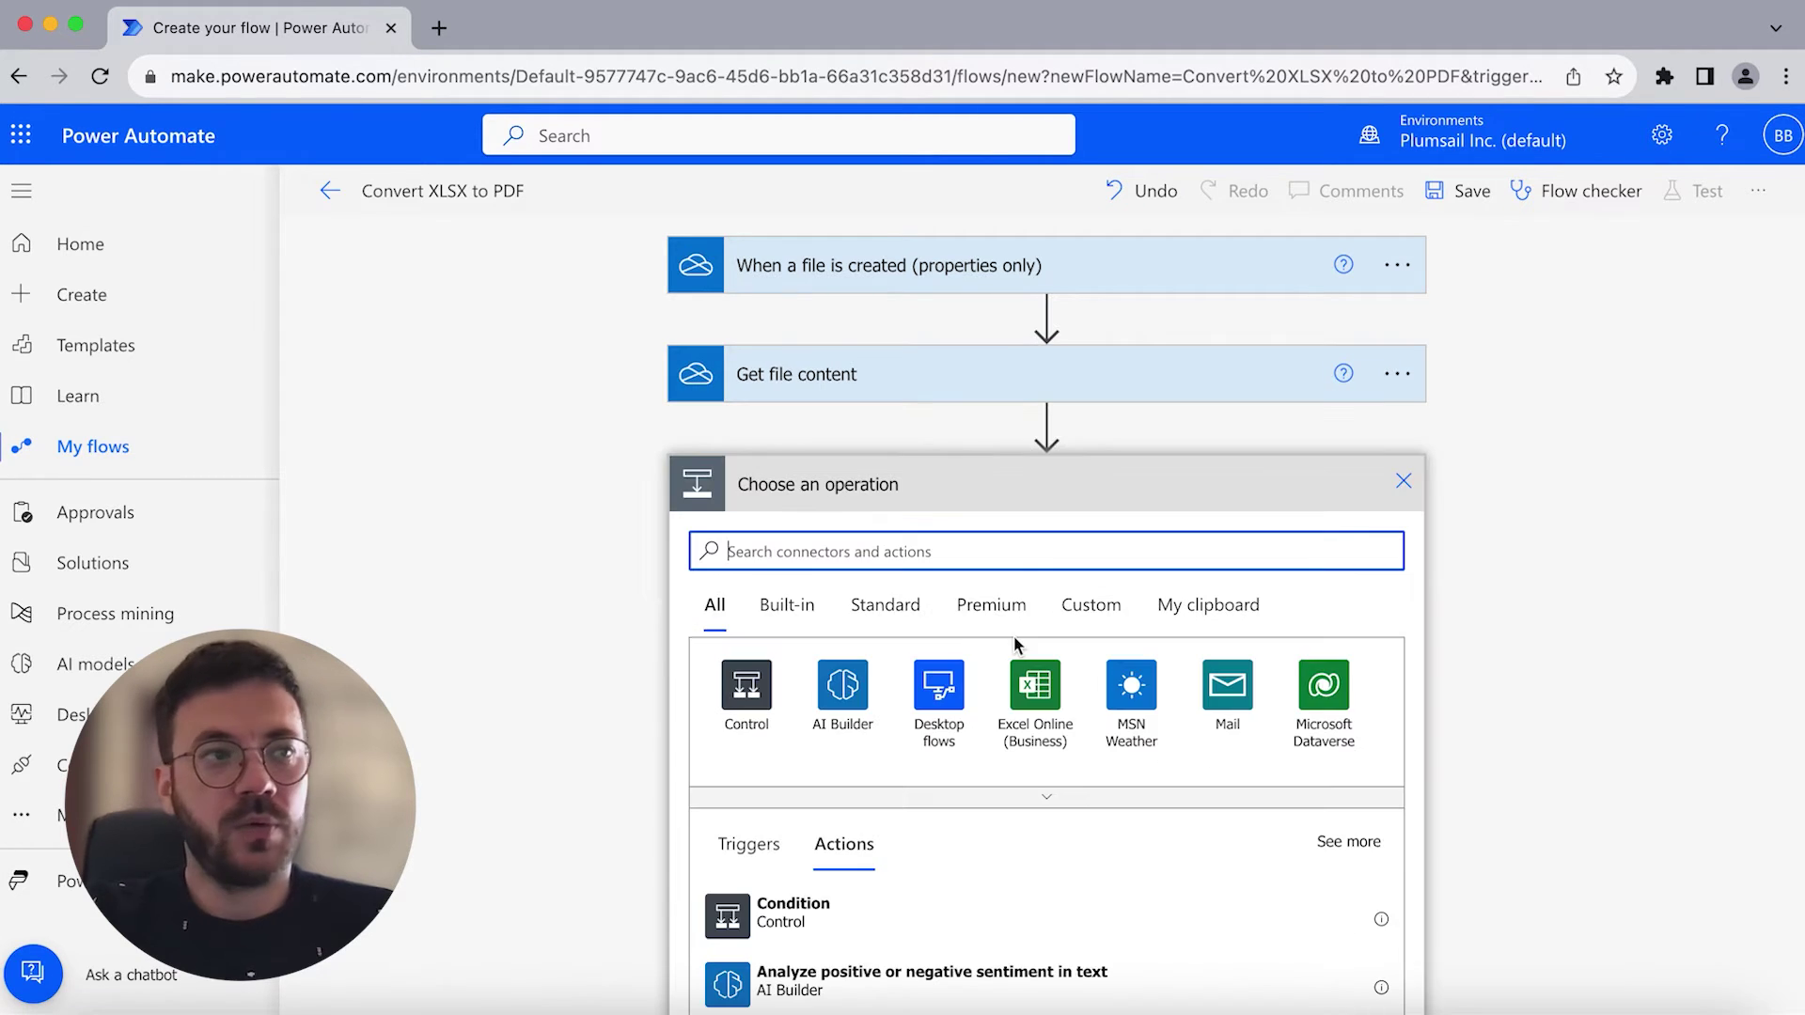
Search 'plumsail' and list the Plumsail Documents actions to find Convert XLSX to PDF.
{"action": "type", "text": "plumsail"}
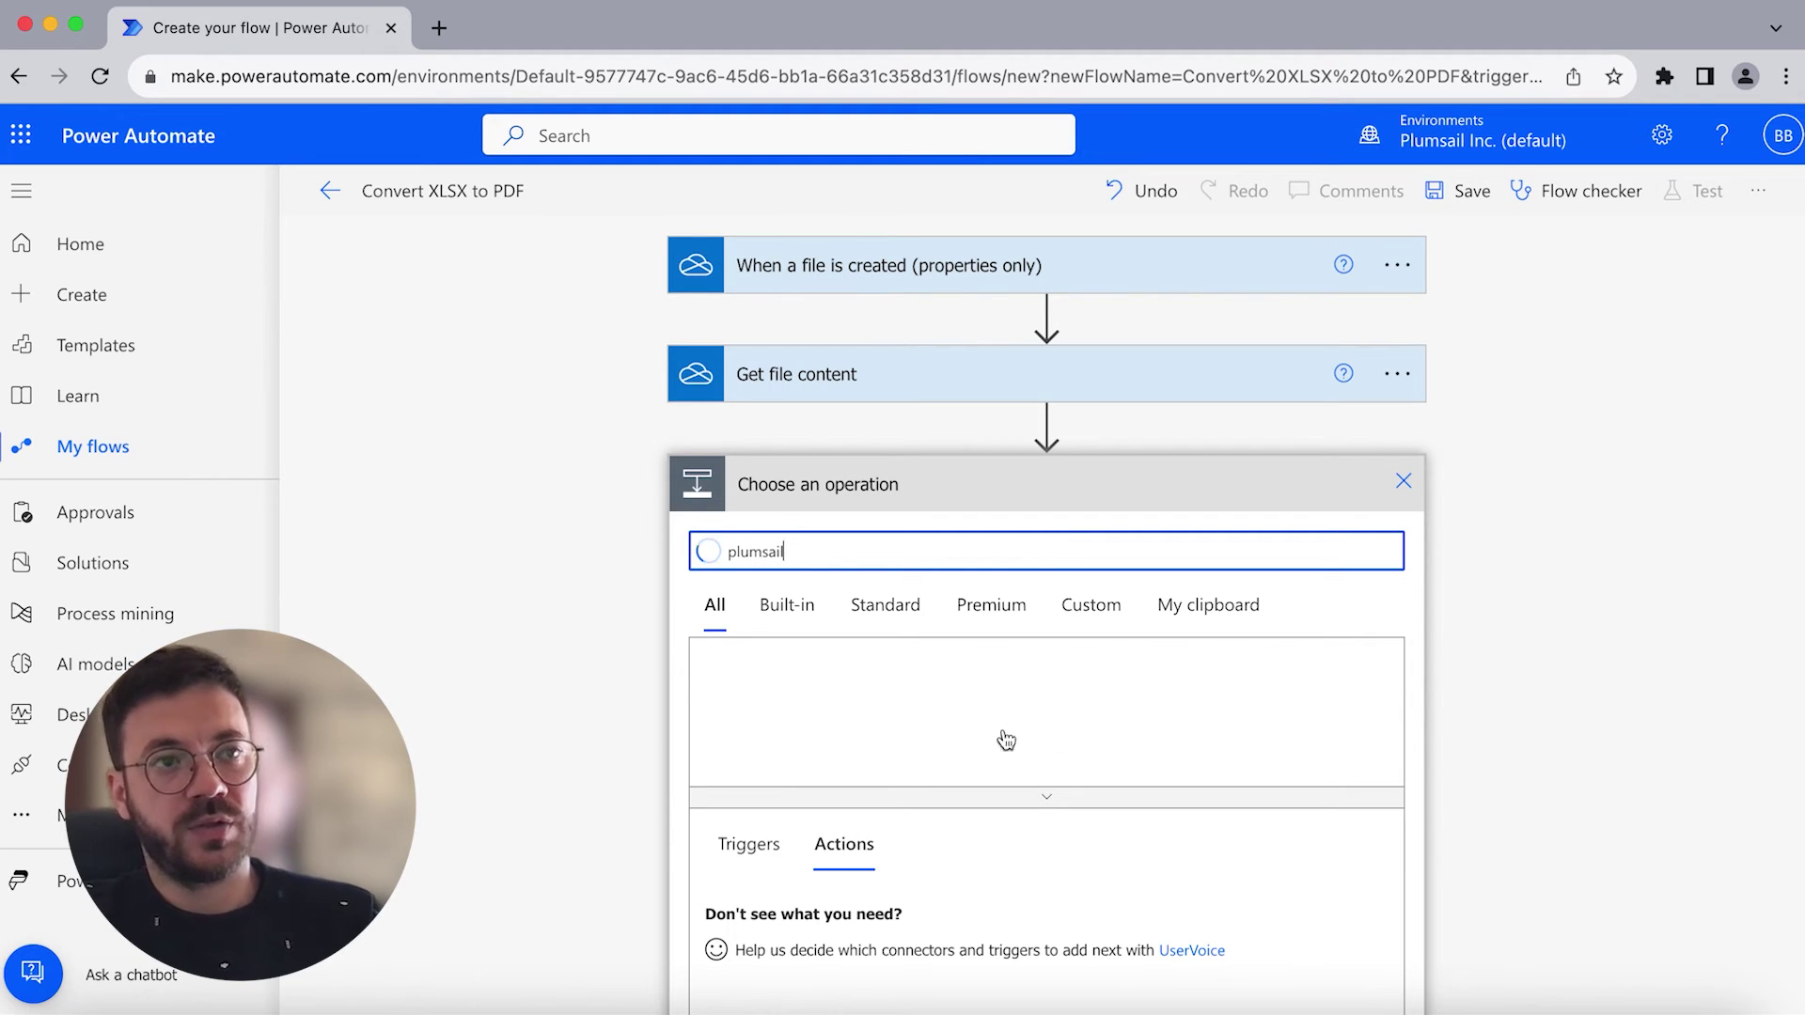
{"action": "left_click", "coordinate": [868, 698]}
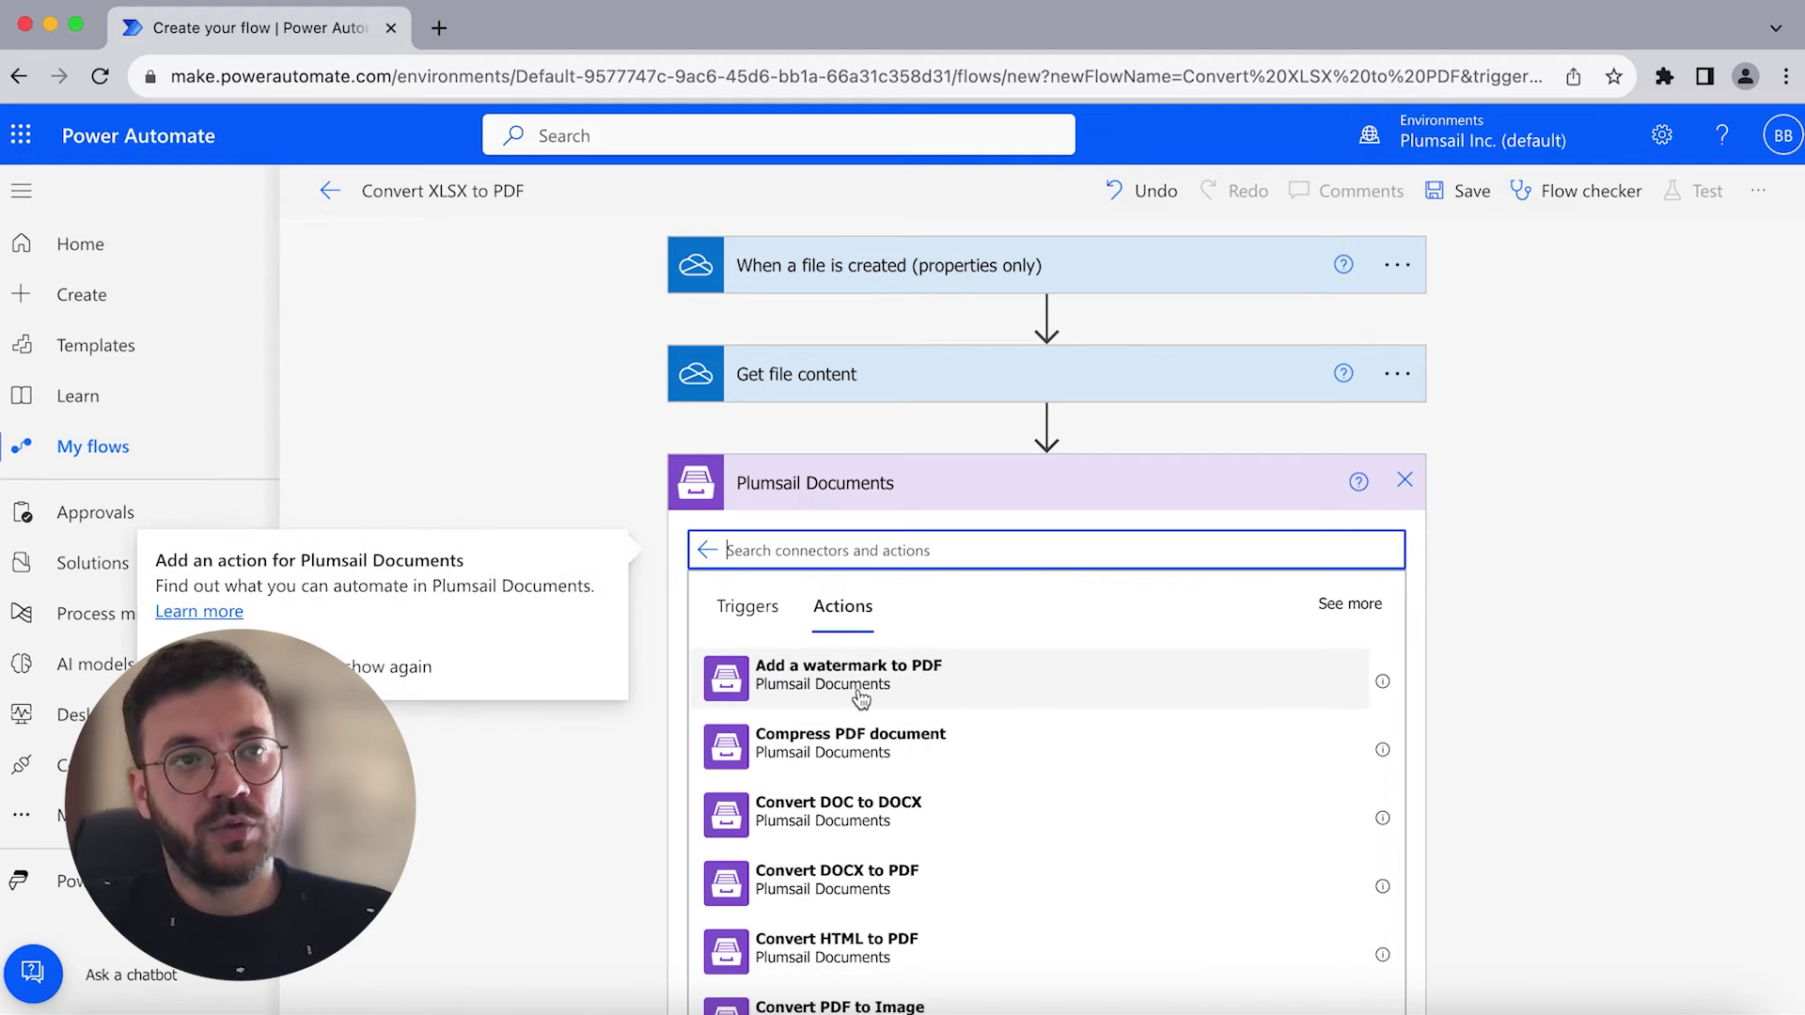
{"action": "scroll", "coordinate": [1334, 705], "scroll_direction": "down", "scroll_amount": 5}
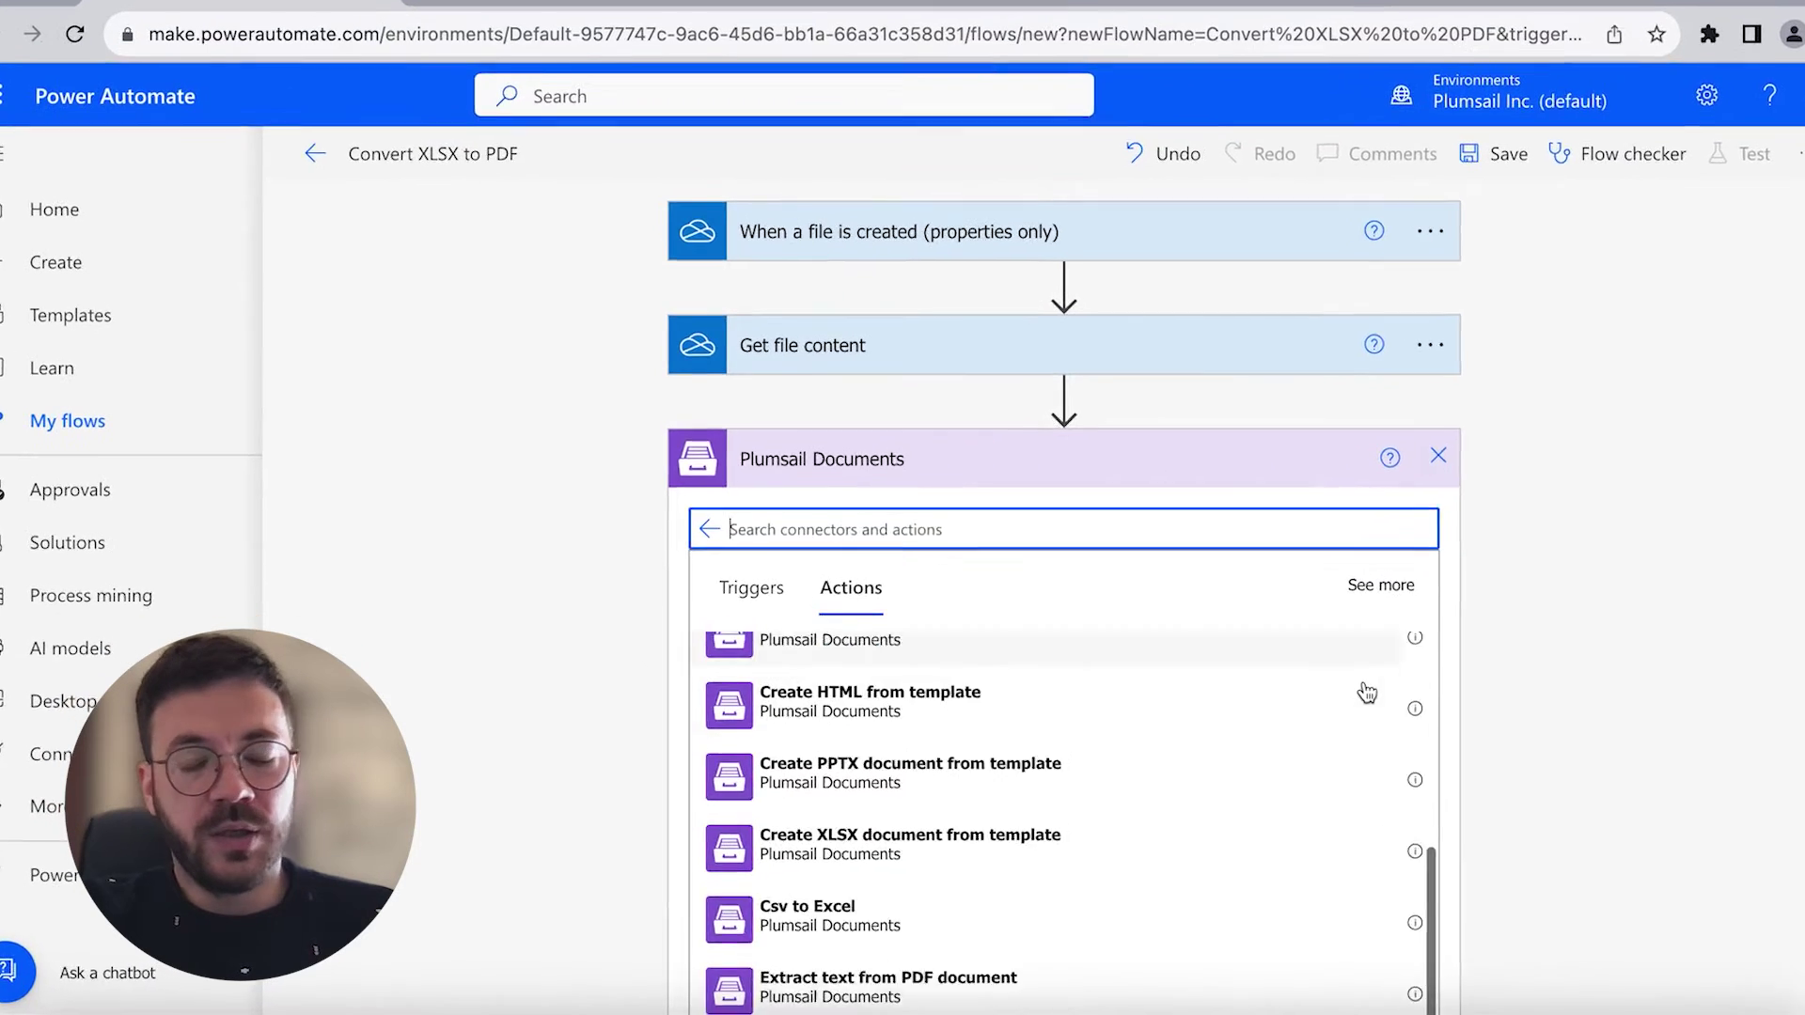
{"action": "scroll", "coordinate": [1367, 693], "scroll_direction": "down", "scroll_amount": 5}
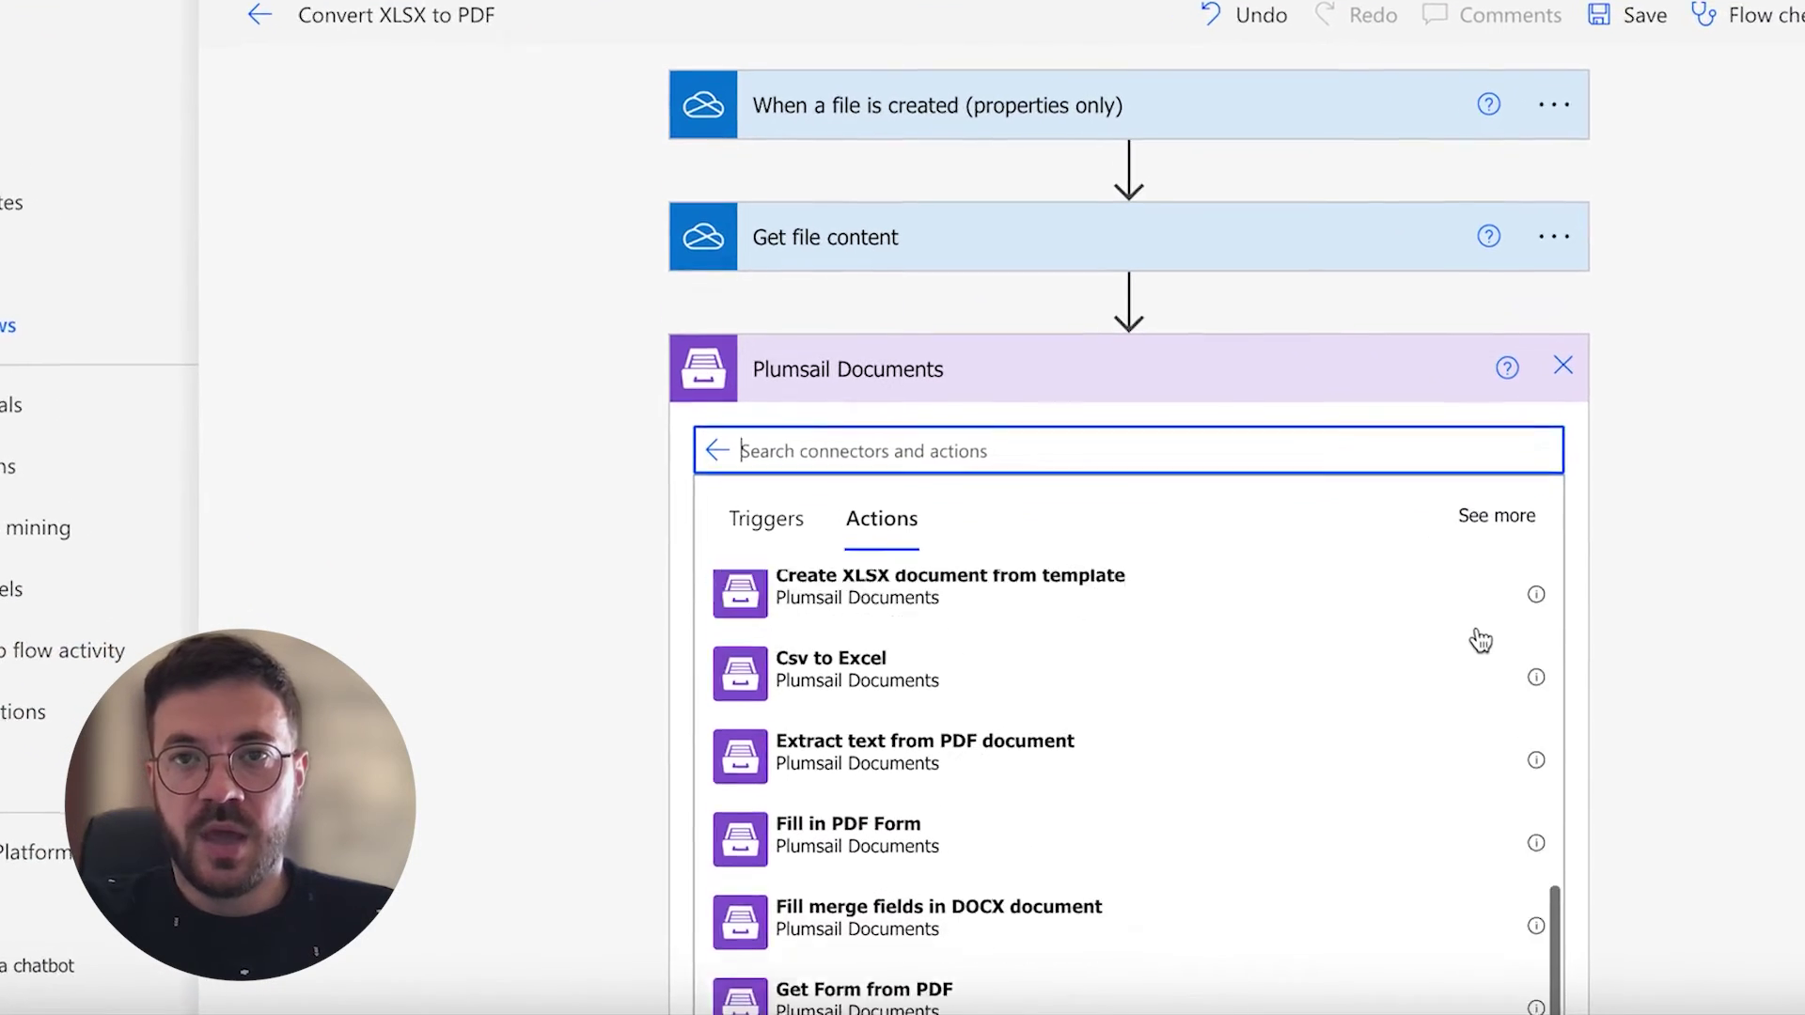
{"action": "scroll", "coordinate": [1531, 616], "scroll_direction": "down", "scroll_amount": 8}
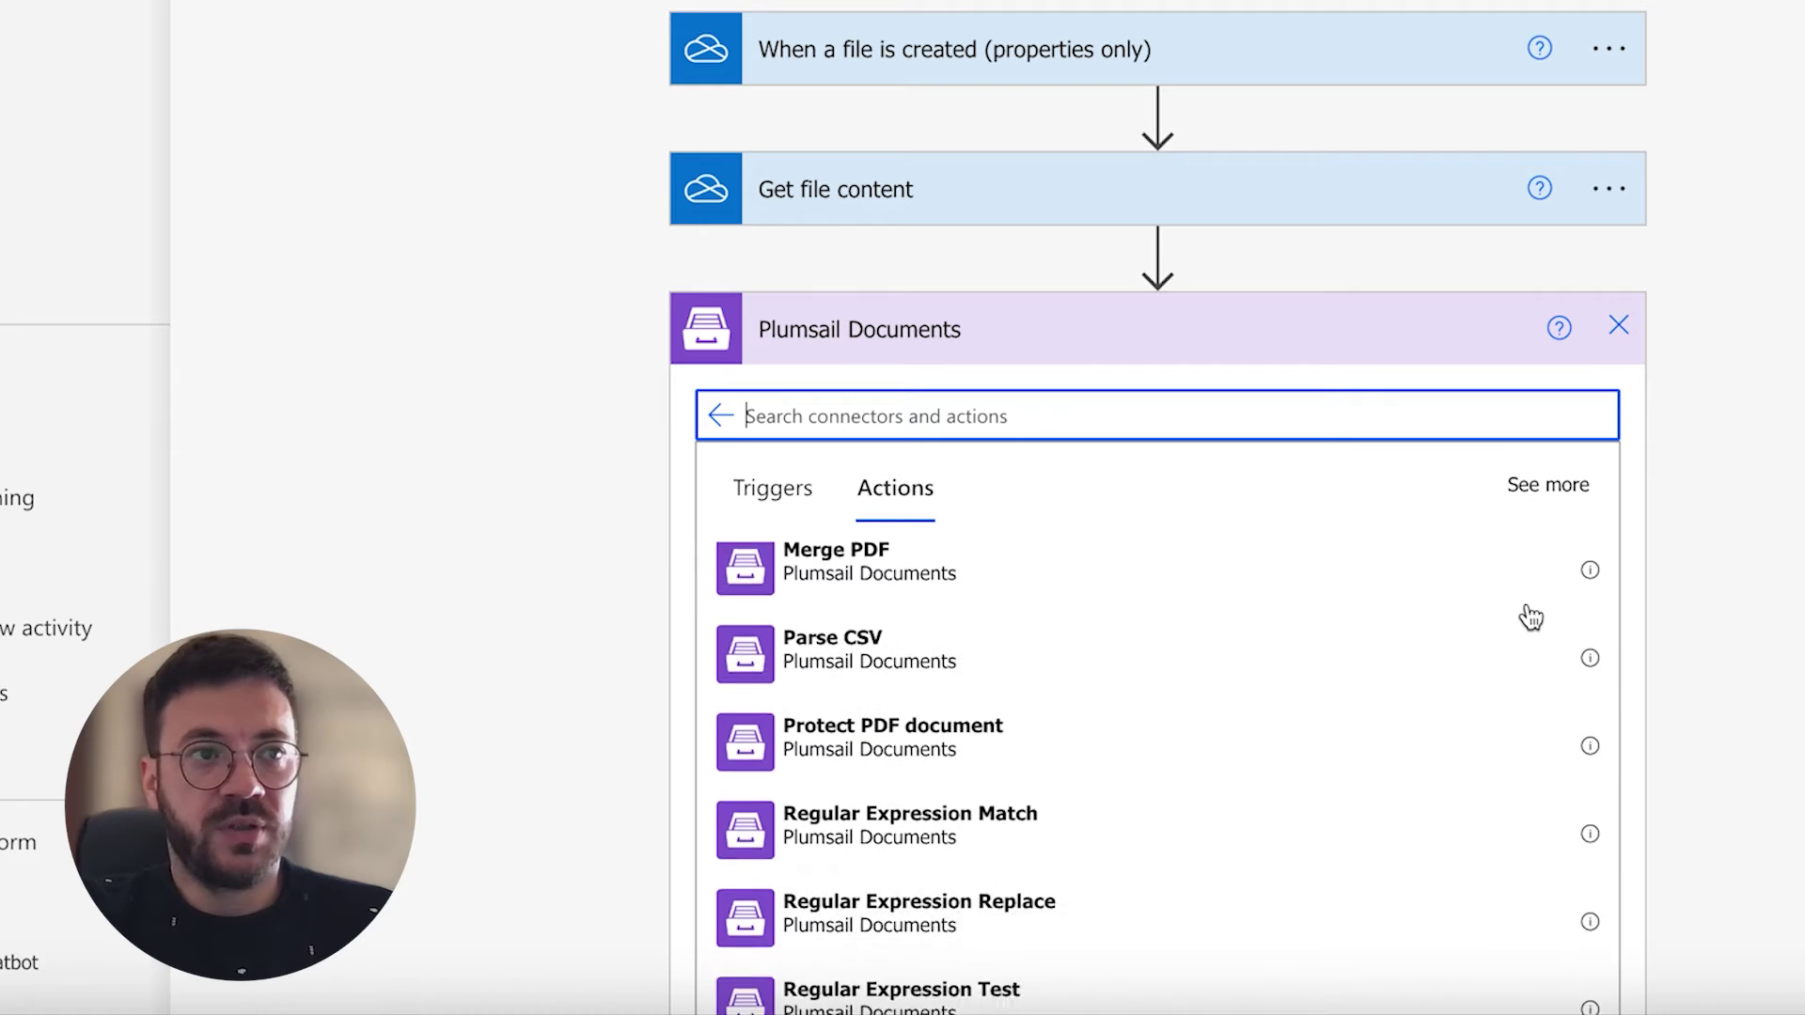
{"action": "scroll", "coordinate": [1531, 616], "scroll_direction": "down", "scroll_amount": 2}
{"action": "scroll", "coordinate": [1532, 617], "scroll_direction": "up", "scroll_amount": 12}
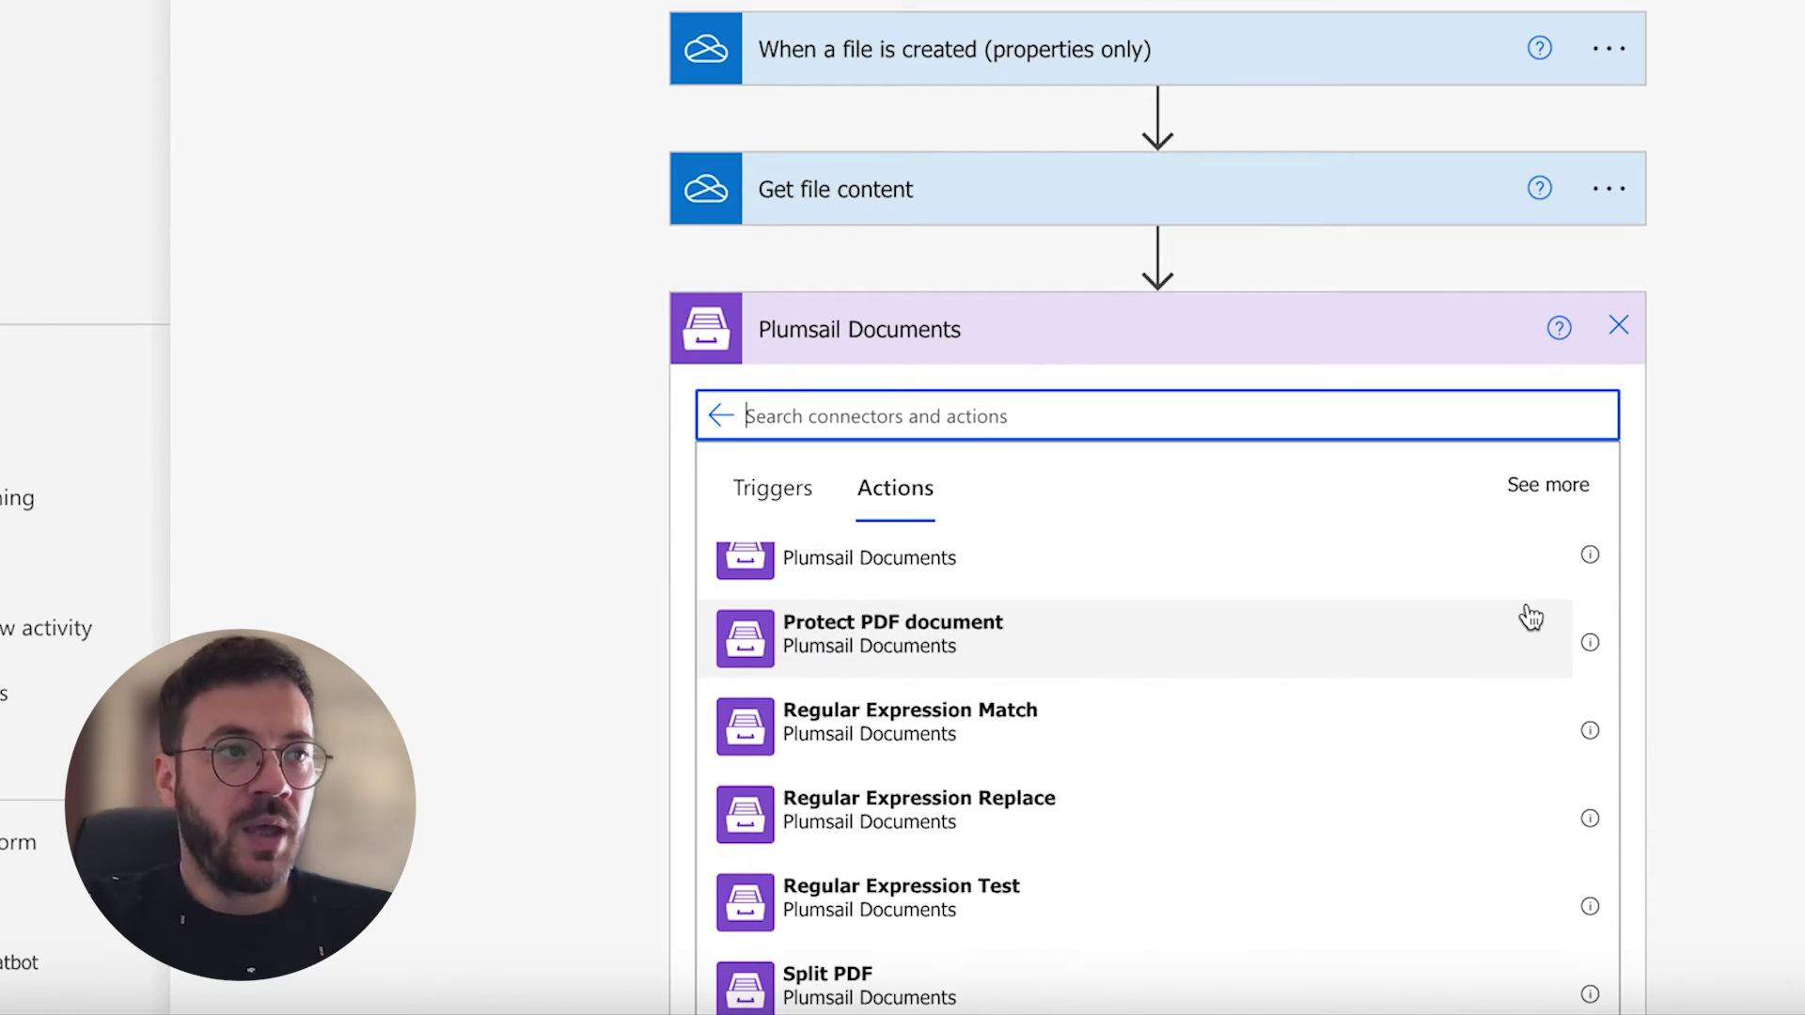
{"action": "scroll", "coordinate": [1531, 617], "scroll_direction": "up", "scroll_amount": 4}
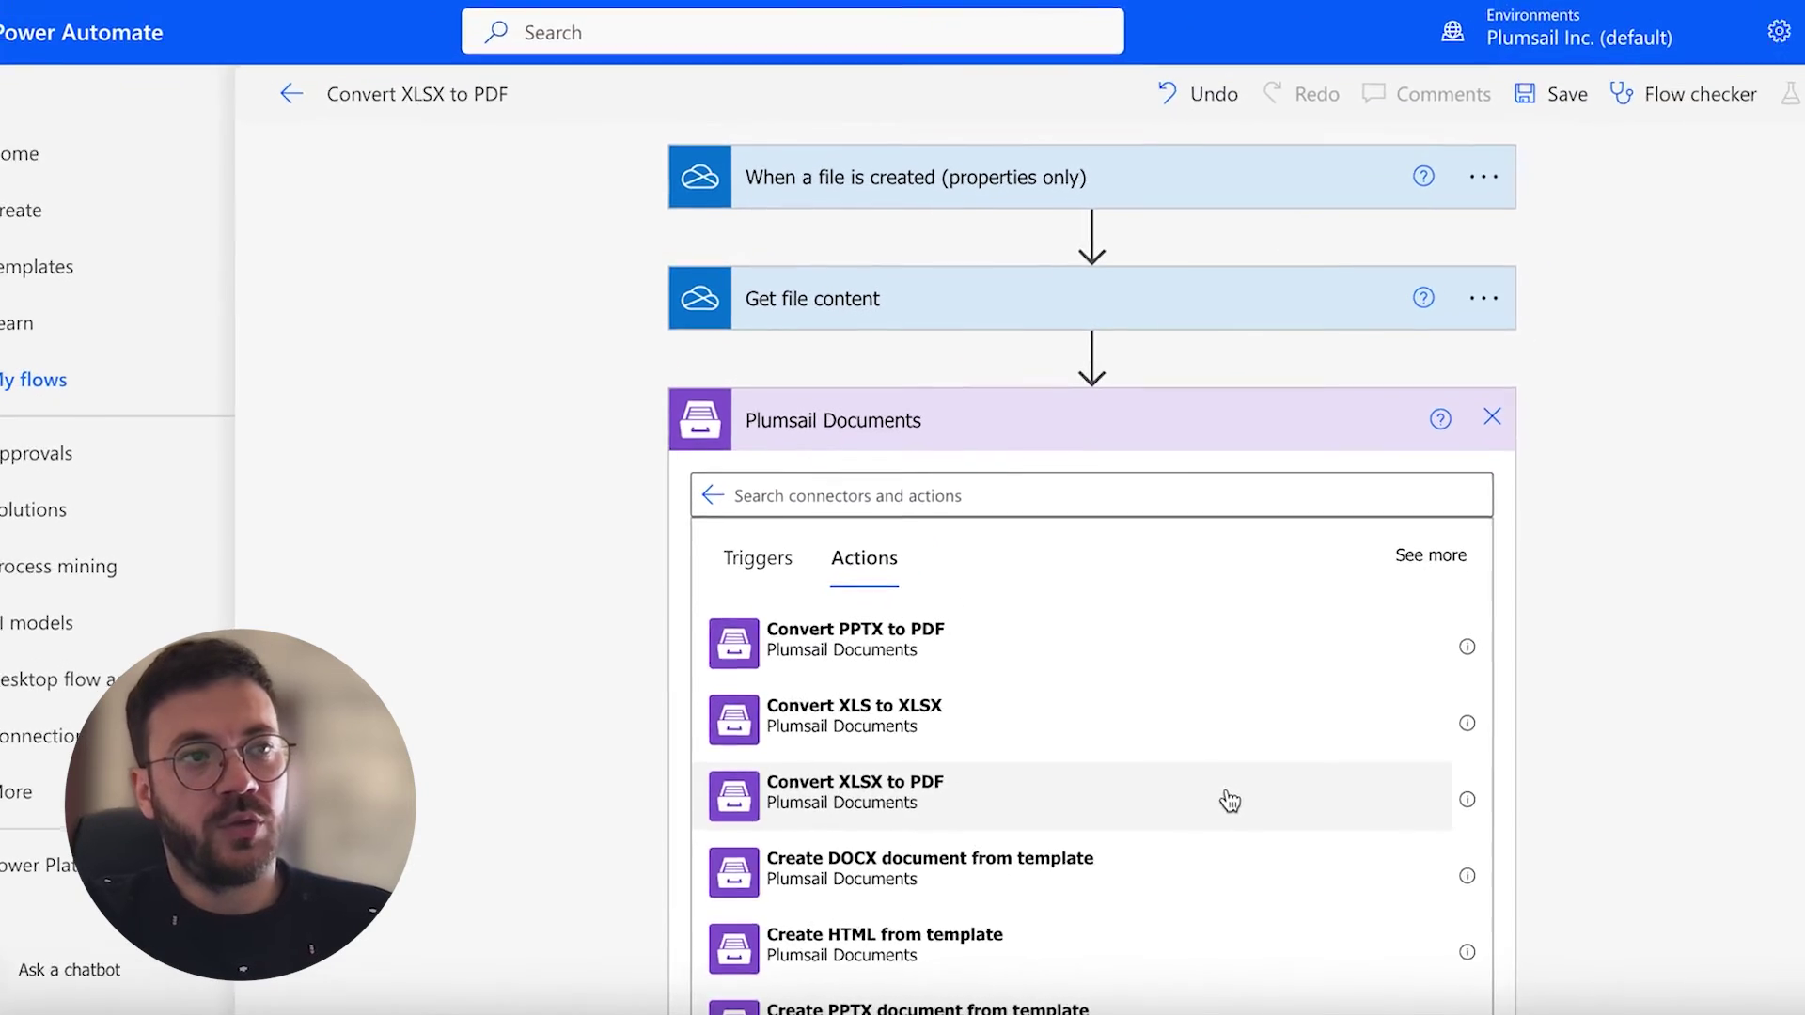
Add Convert XLSX to PDF, using File content as its Document content.
{"action": "left_click", "coordinate": [1230, 801]}
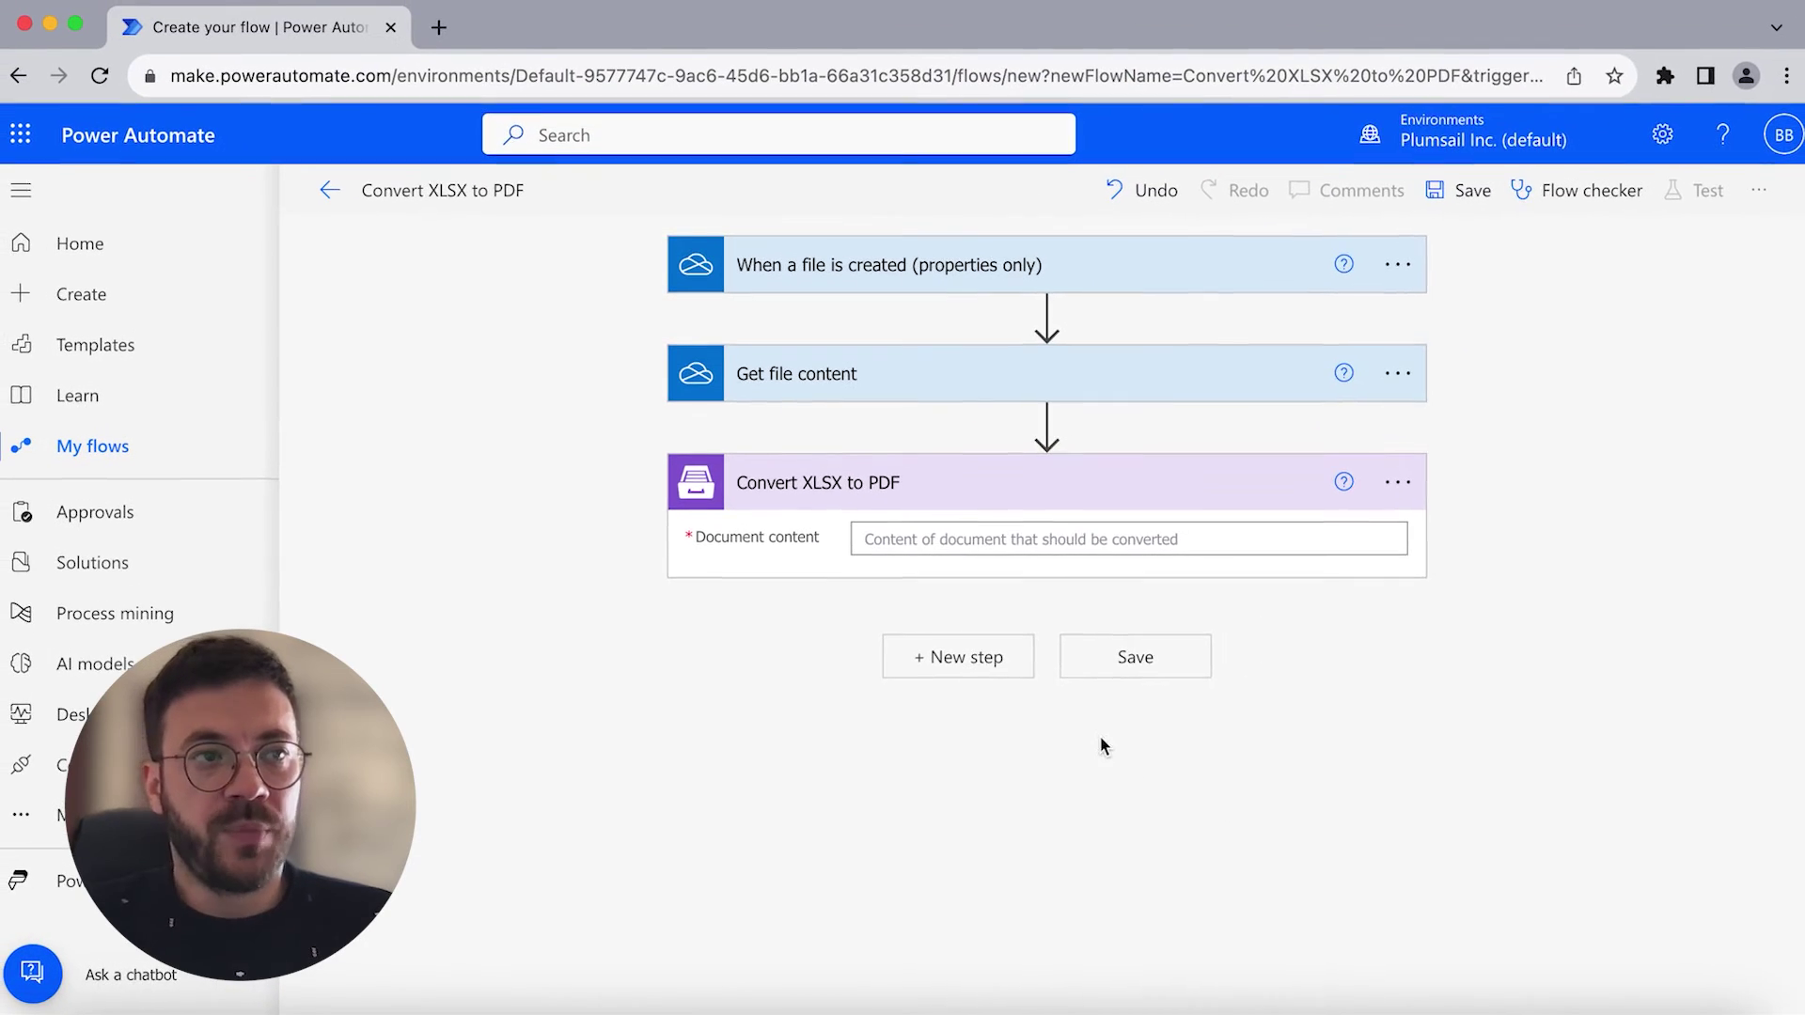
{"action": "left_click", "coordinate": [1120, 488]}
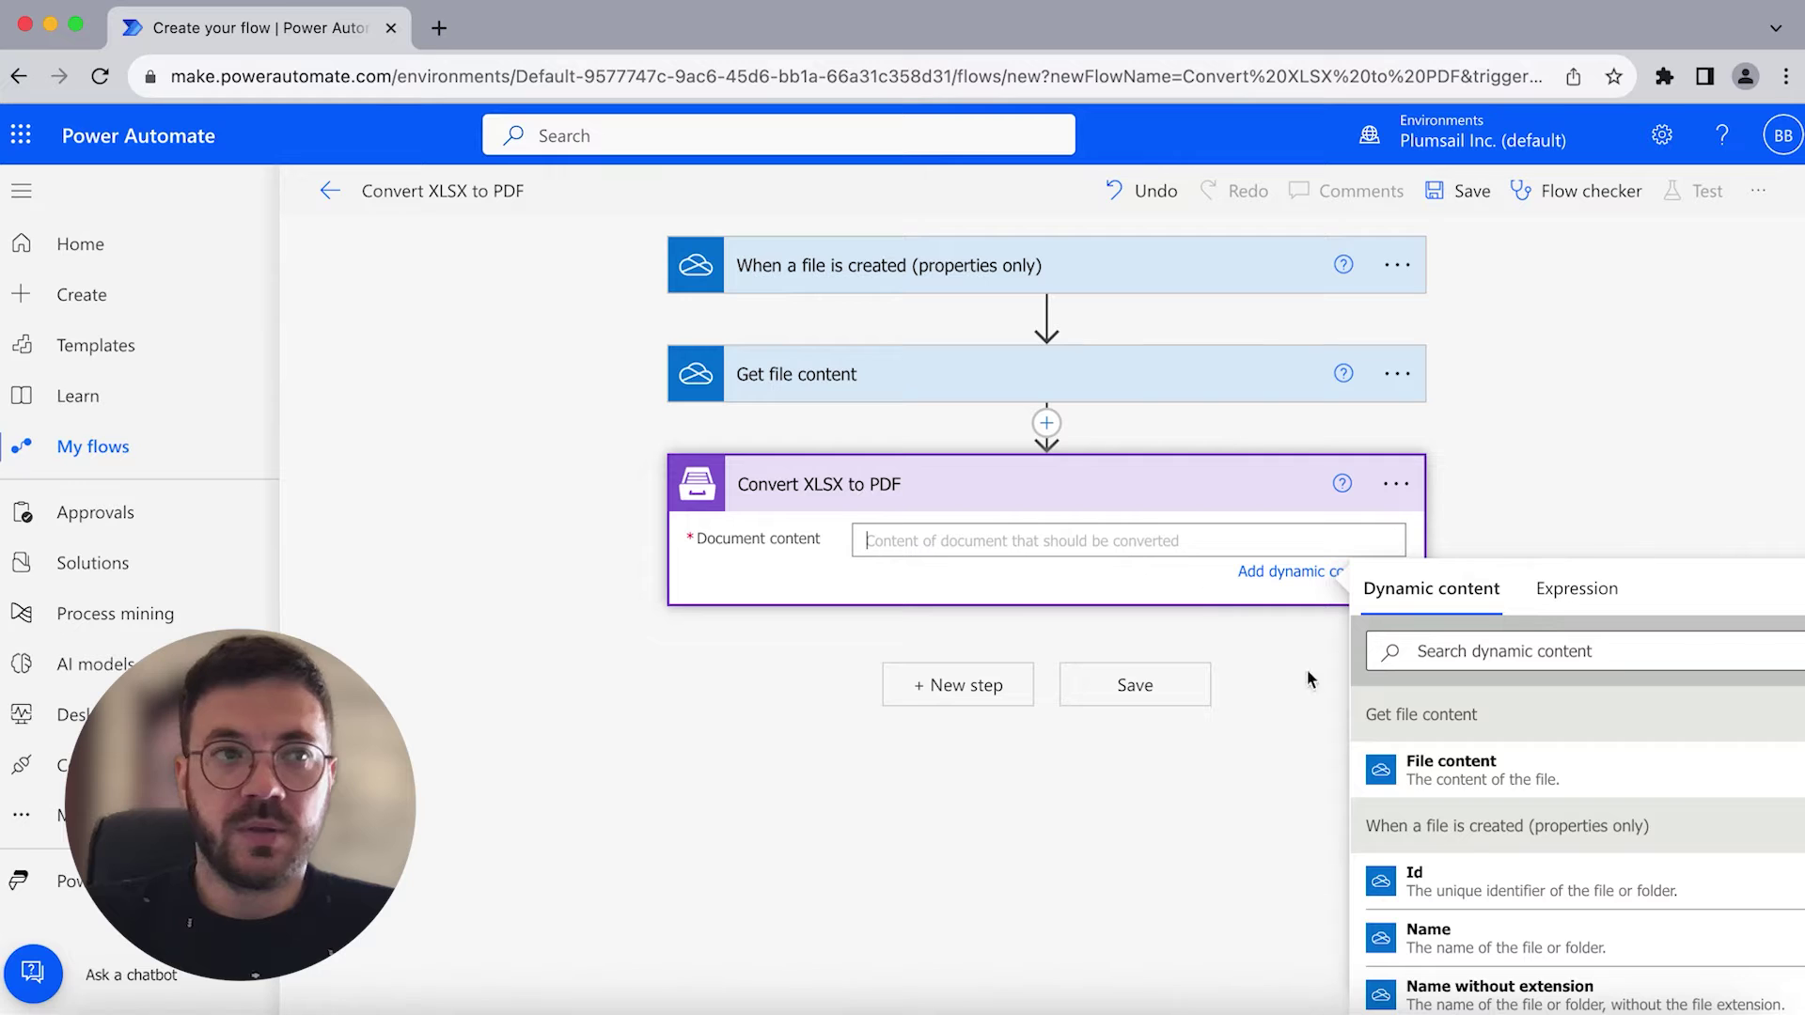
{"action": "left_click", "coordinate": [1413, 769]}
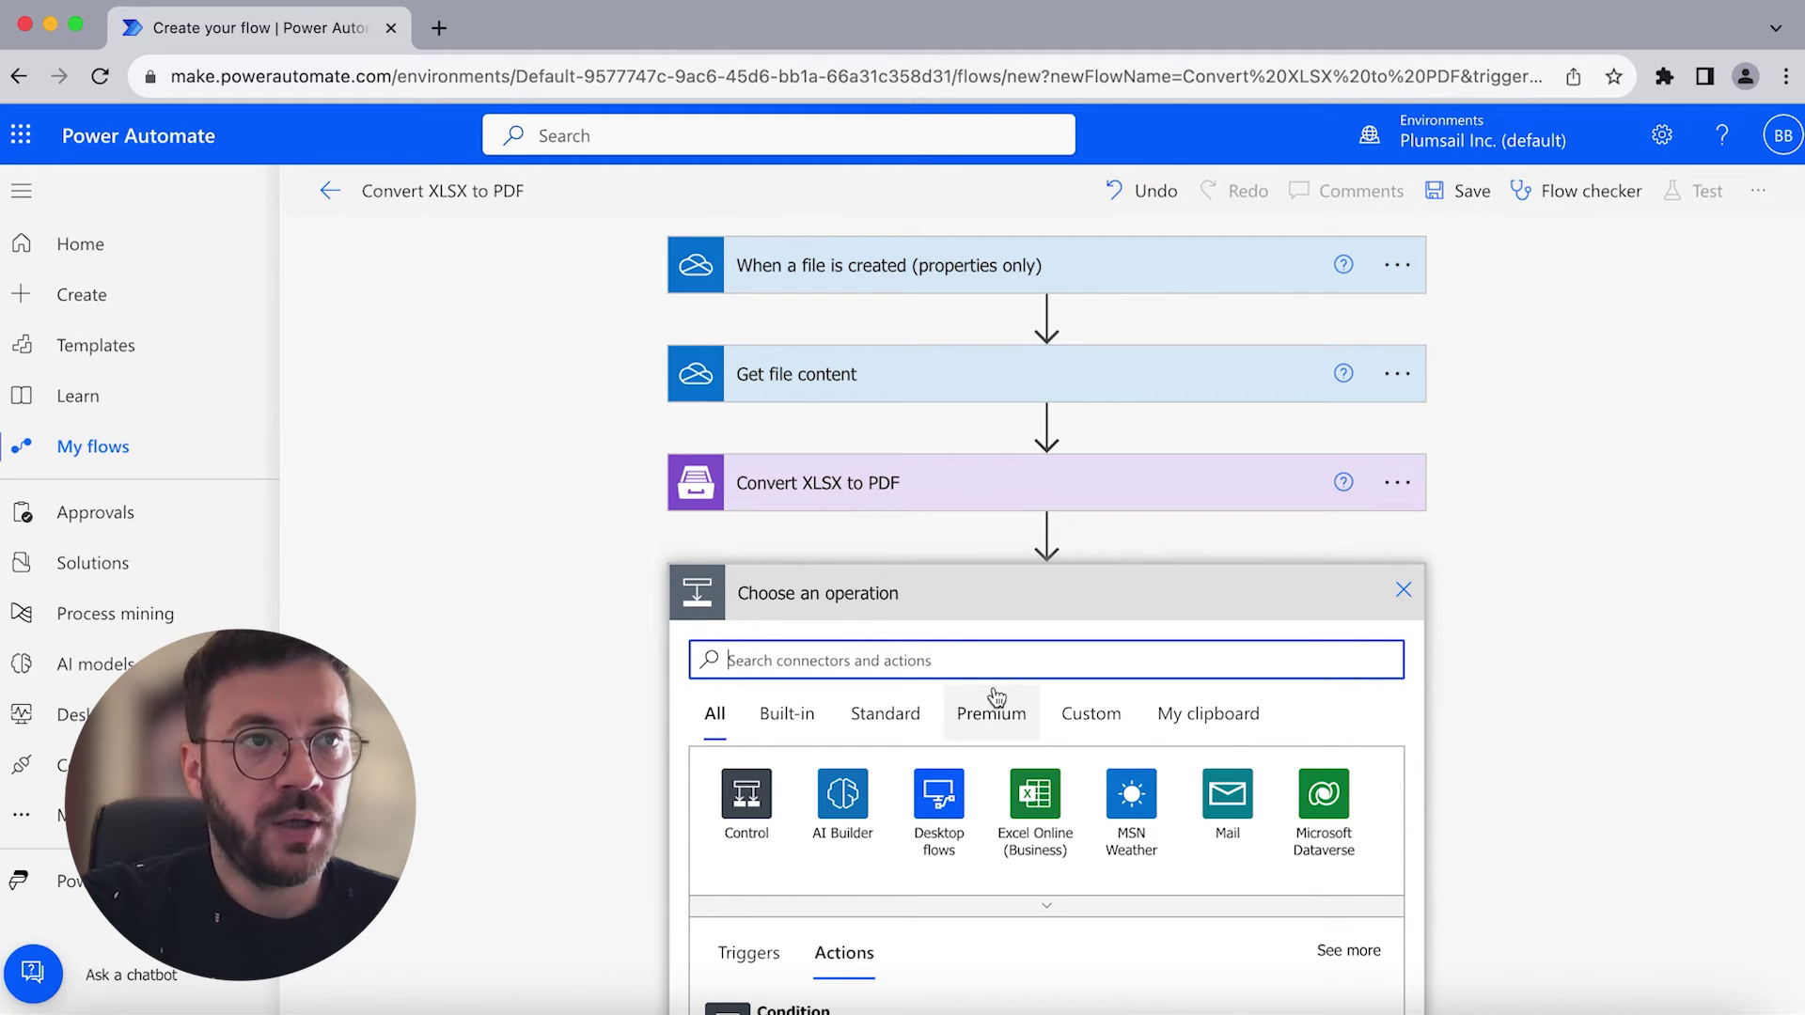
Add a OneDrive Create file action targeting /Documents/Convert XLXS to PDF.
{"action": "type", "text": "create file"}
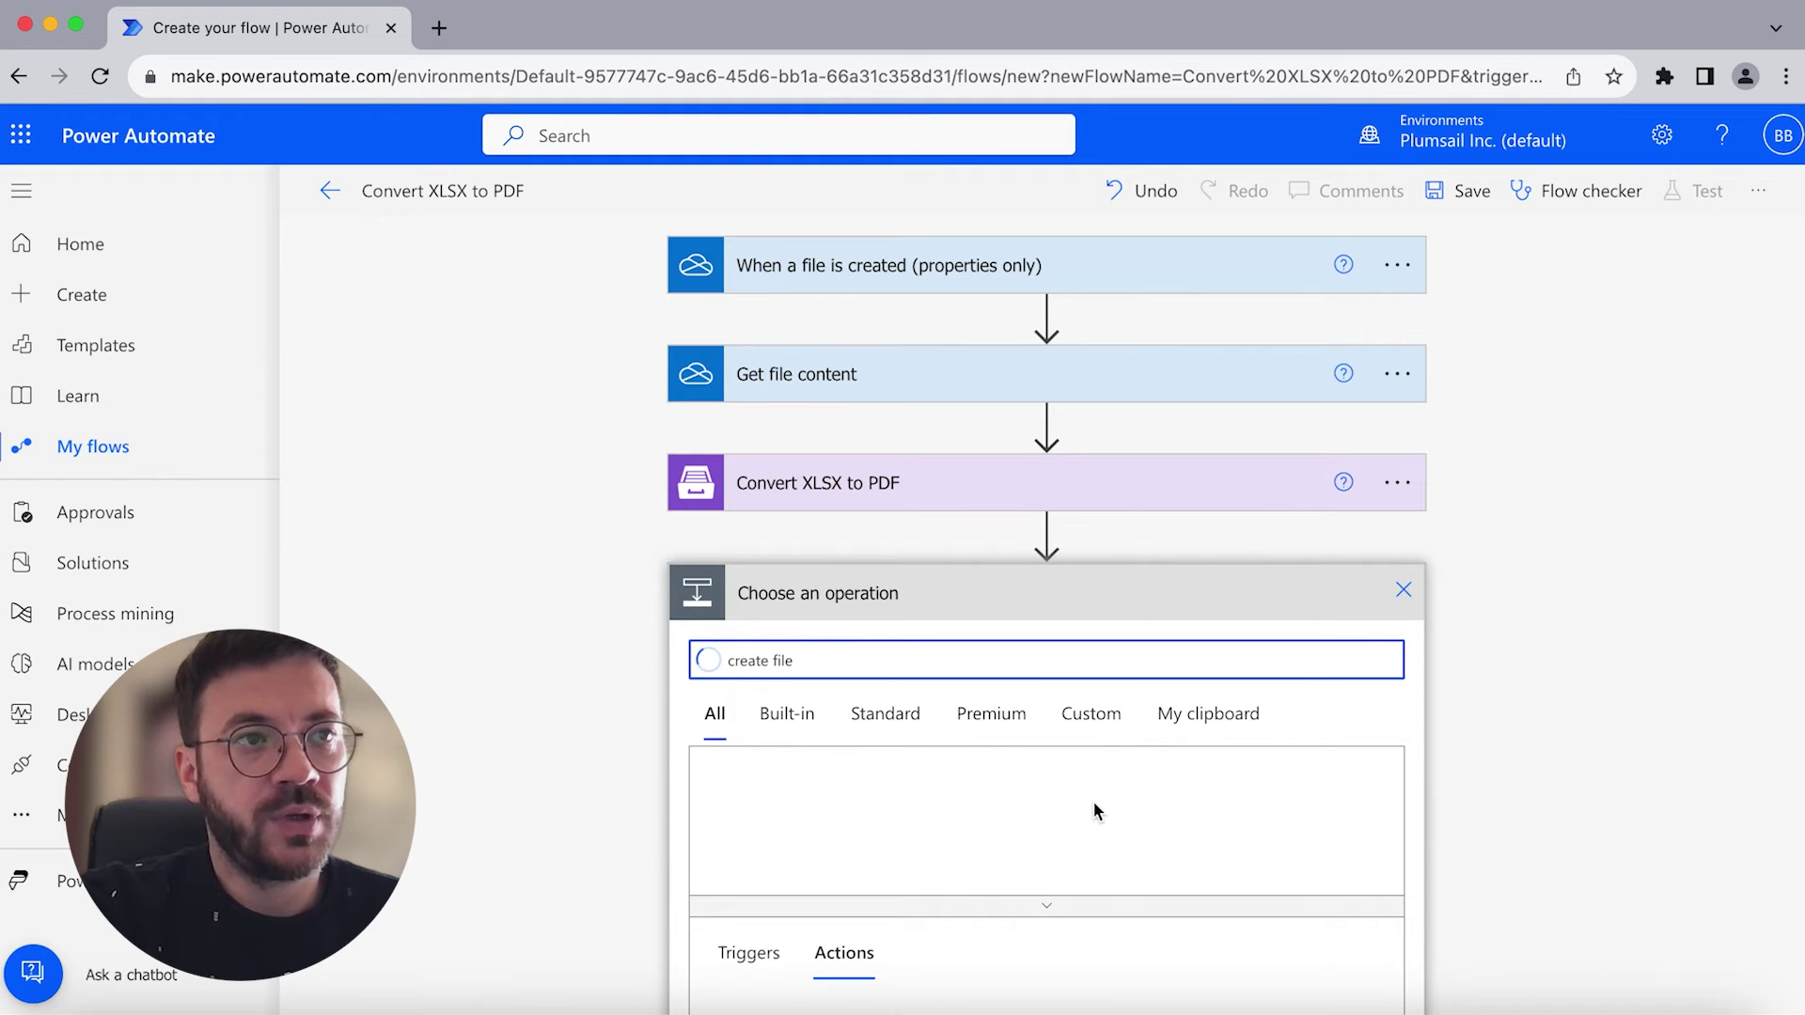
{"action": "scroll", "coordinate": [1094, 806], "scroll_direction": "down", "scroll_amount": 1}
{"action": "scroll", "coordinate": [1034, 846], "scroll_direction": "down", "scroll_amount": 1}
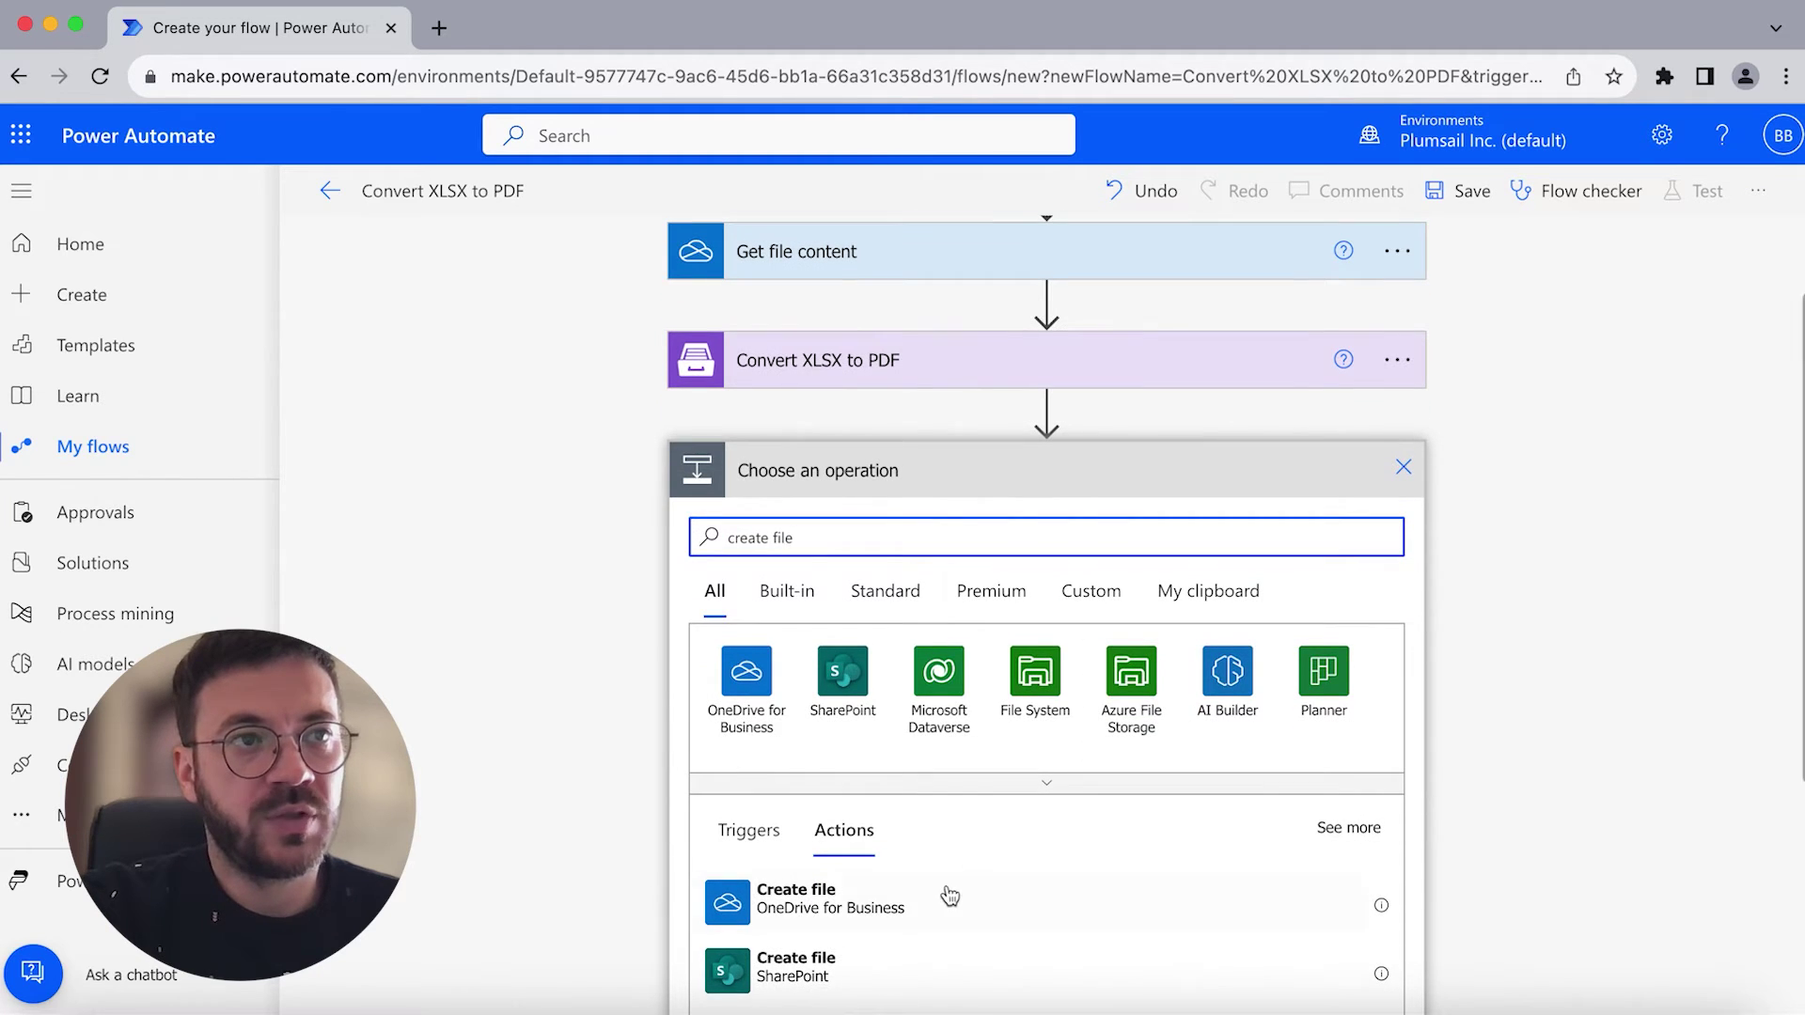
{"action": "left_click", "coordinate": [938, 902]}
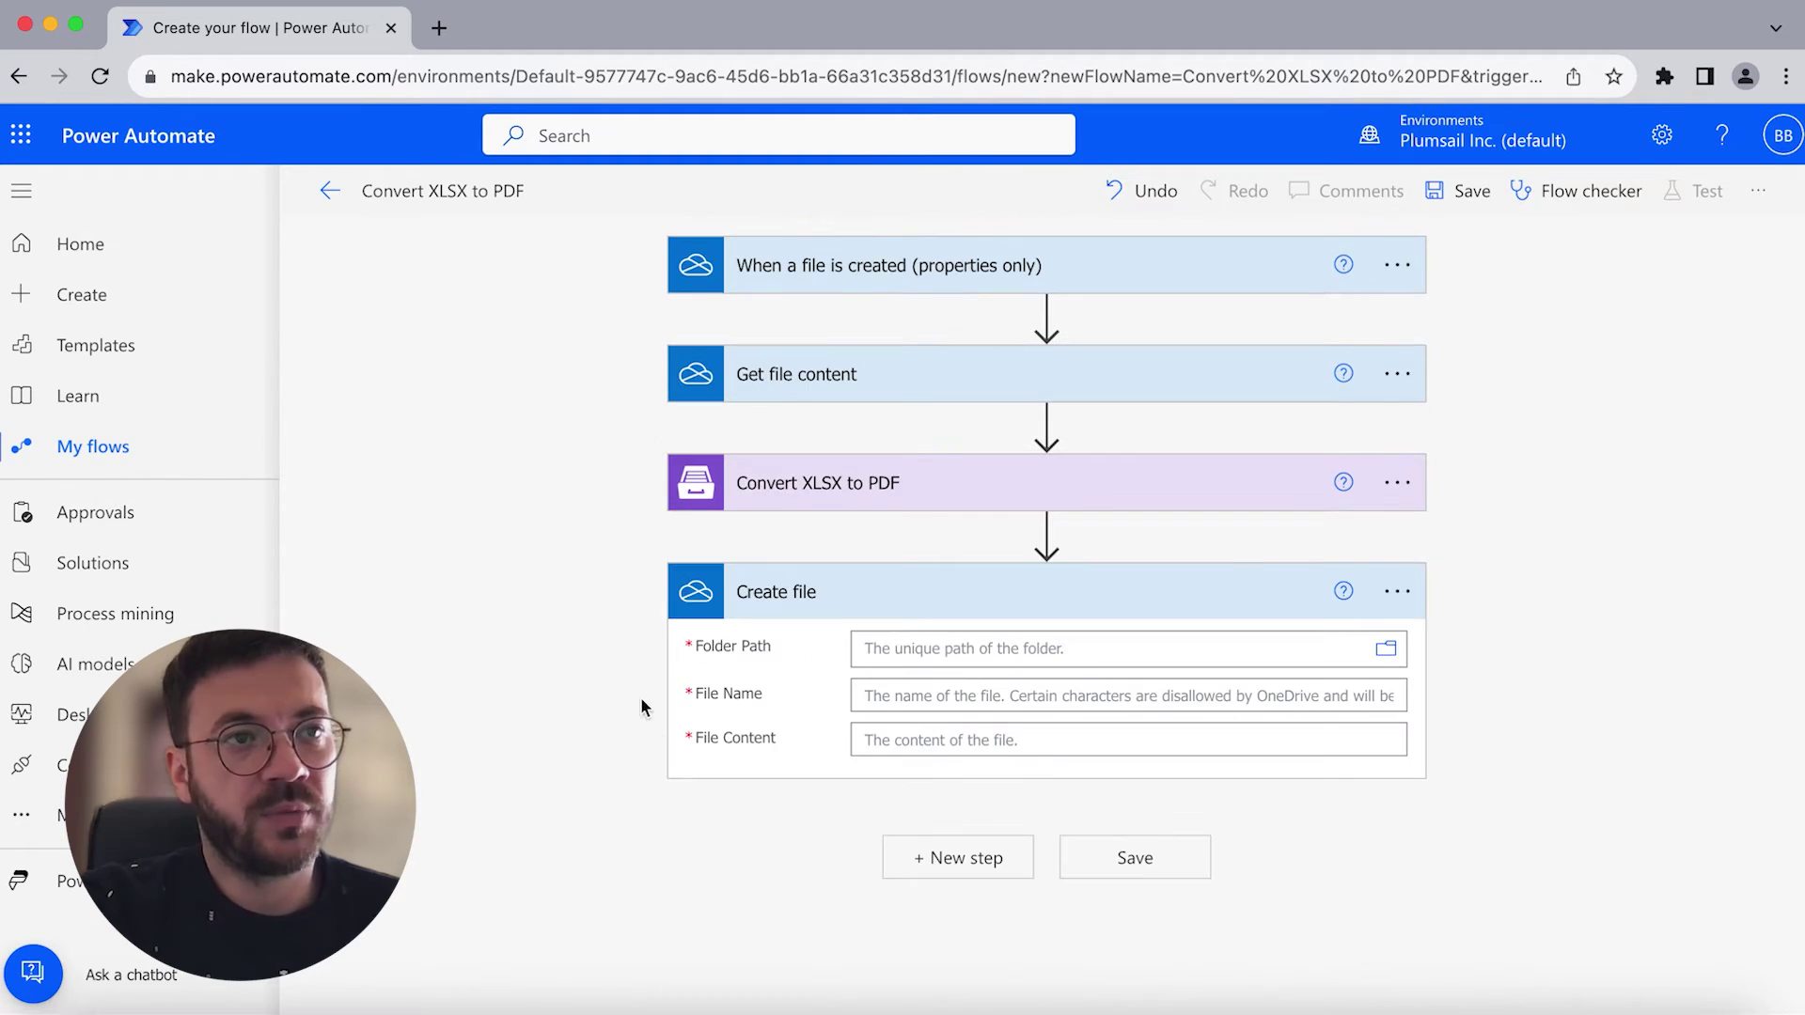
{"action": "left_click", "coordinate": [1386, 649]}
{"action": "left_click", "coordinate": [1347, 721]}
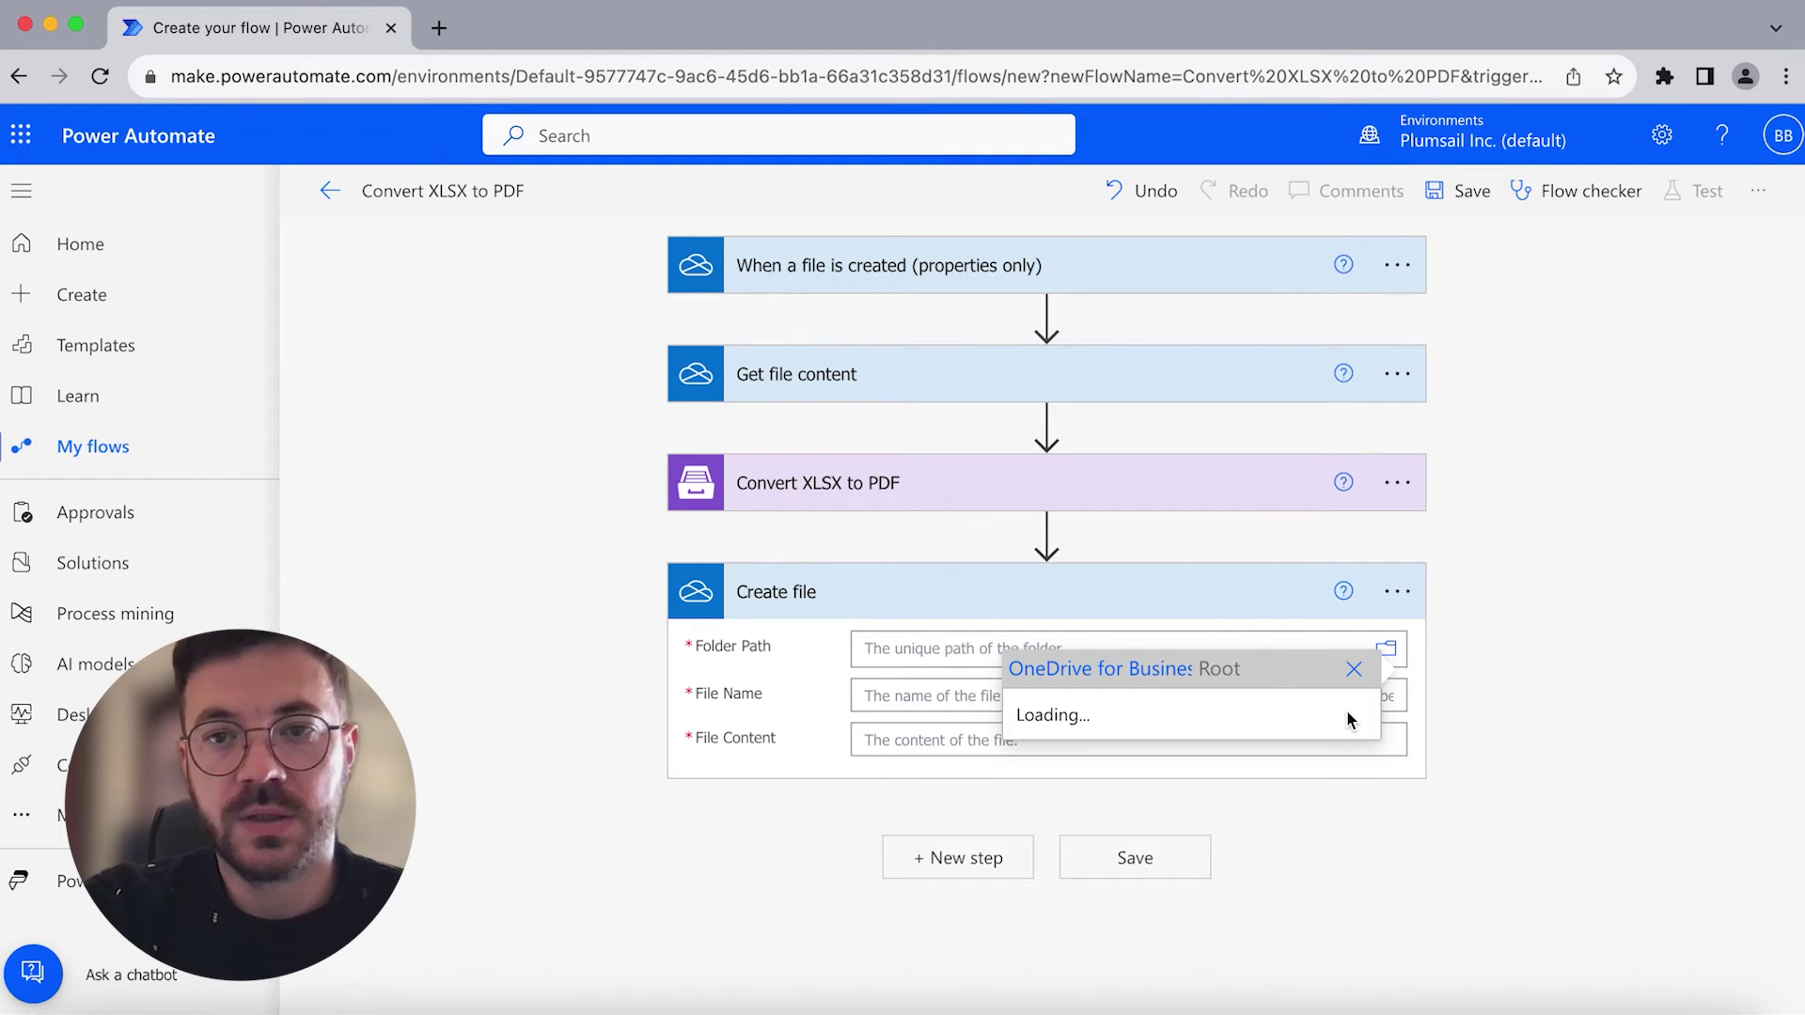
{"action": "left_click", "coordinate": [1346, 723]}
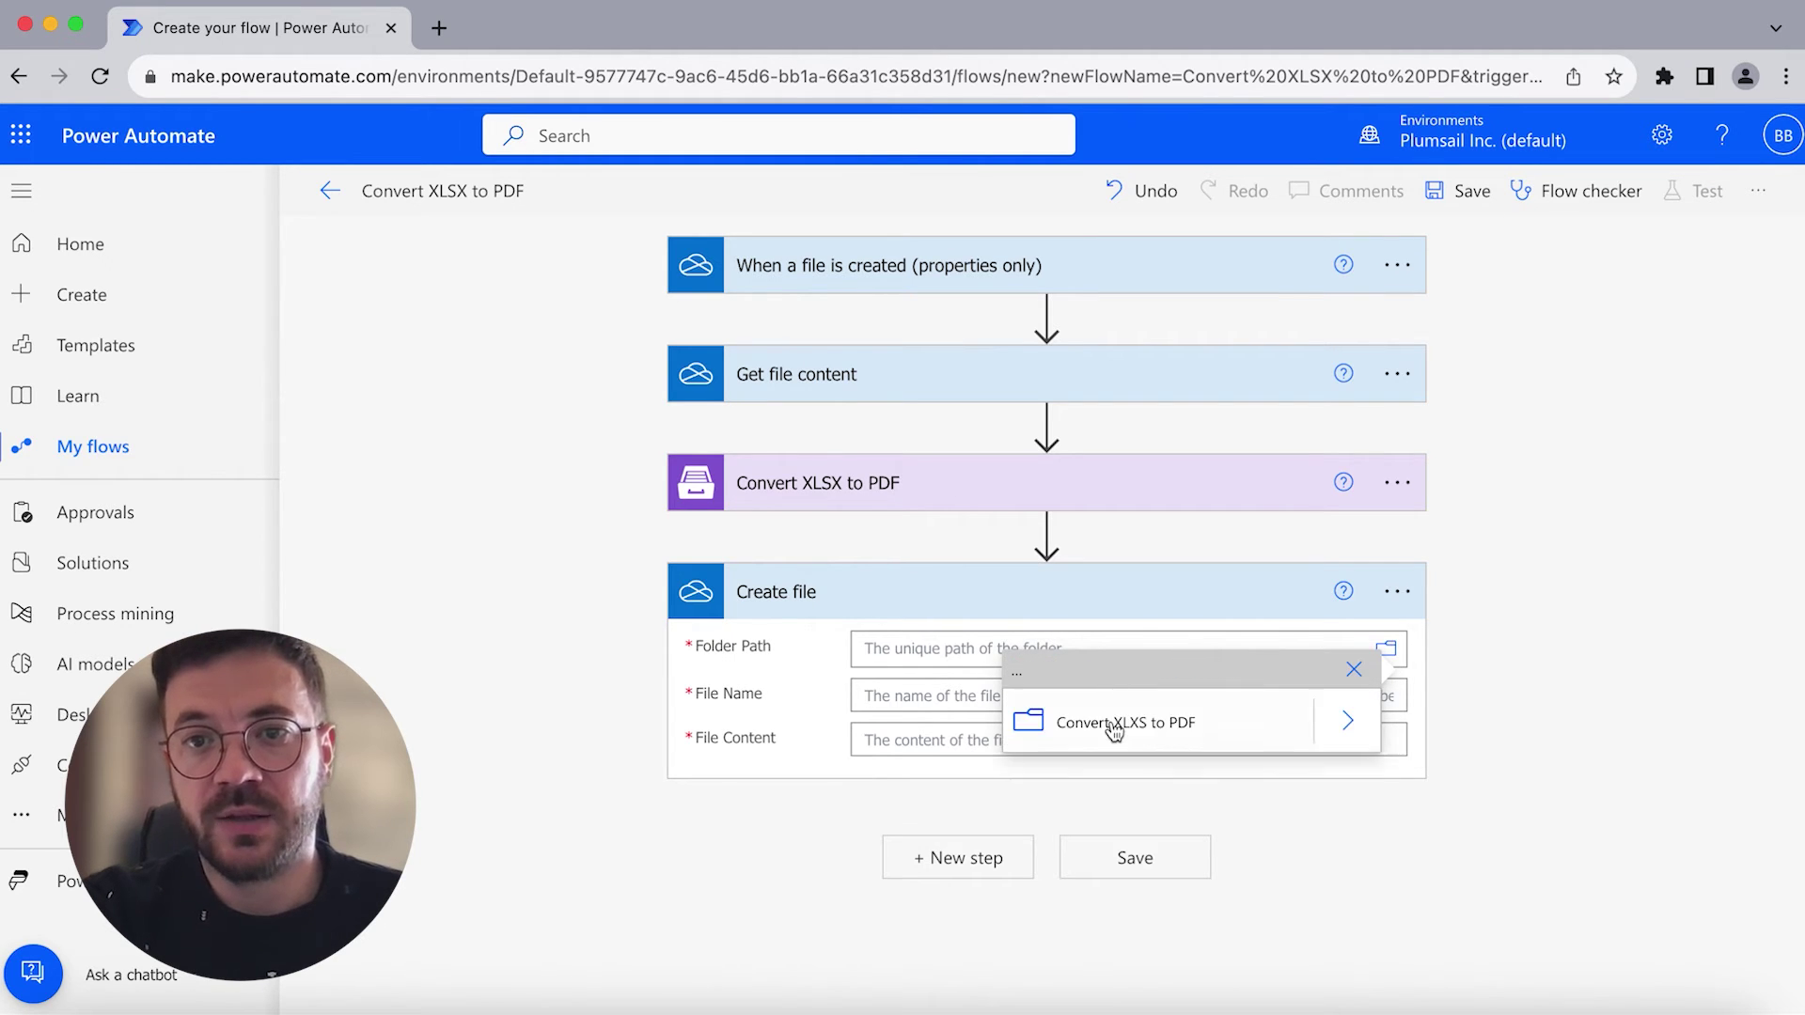
{"action": "left_click", "coordinate": [1112, 724]}
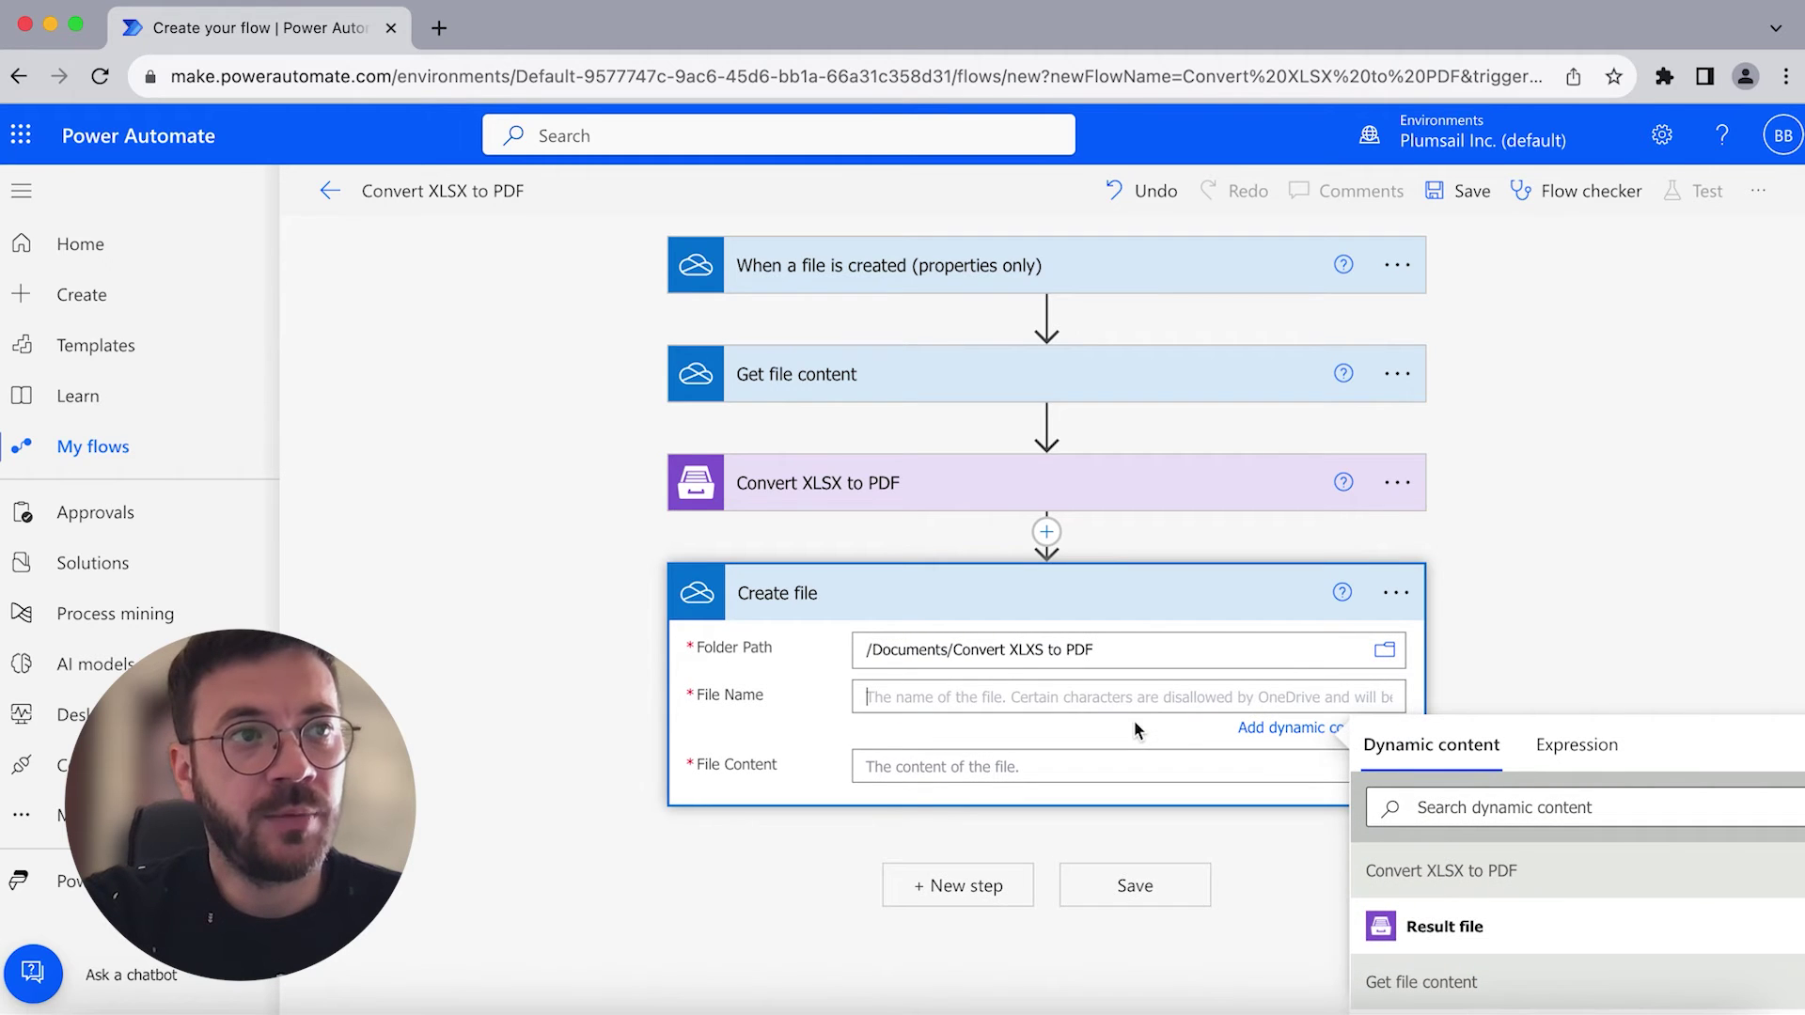
Name the file 'Name without extension' plus .pdf, use Result file as content, and save.
{"action": "scroll", "coordinate": [1497, 482], "scroll_direction": "down", "scroll_amount": 2}
{"action": "scroll", "coordinate": [1563, 774], "scroll_direction": "down", "scroll_amount": 4}
{"action": "scroll", "coordinate": [1572, 874], "scroll_direction": "down", "scroll_amount": 1}
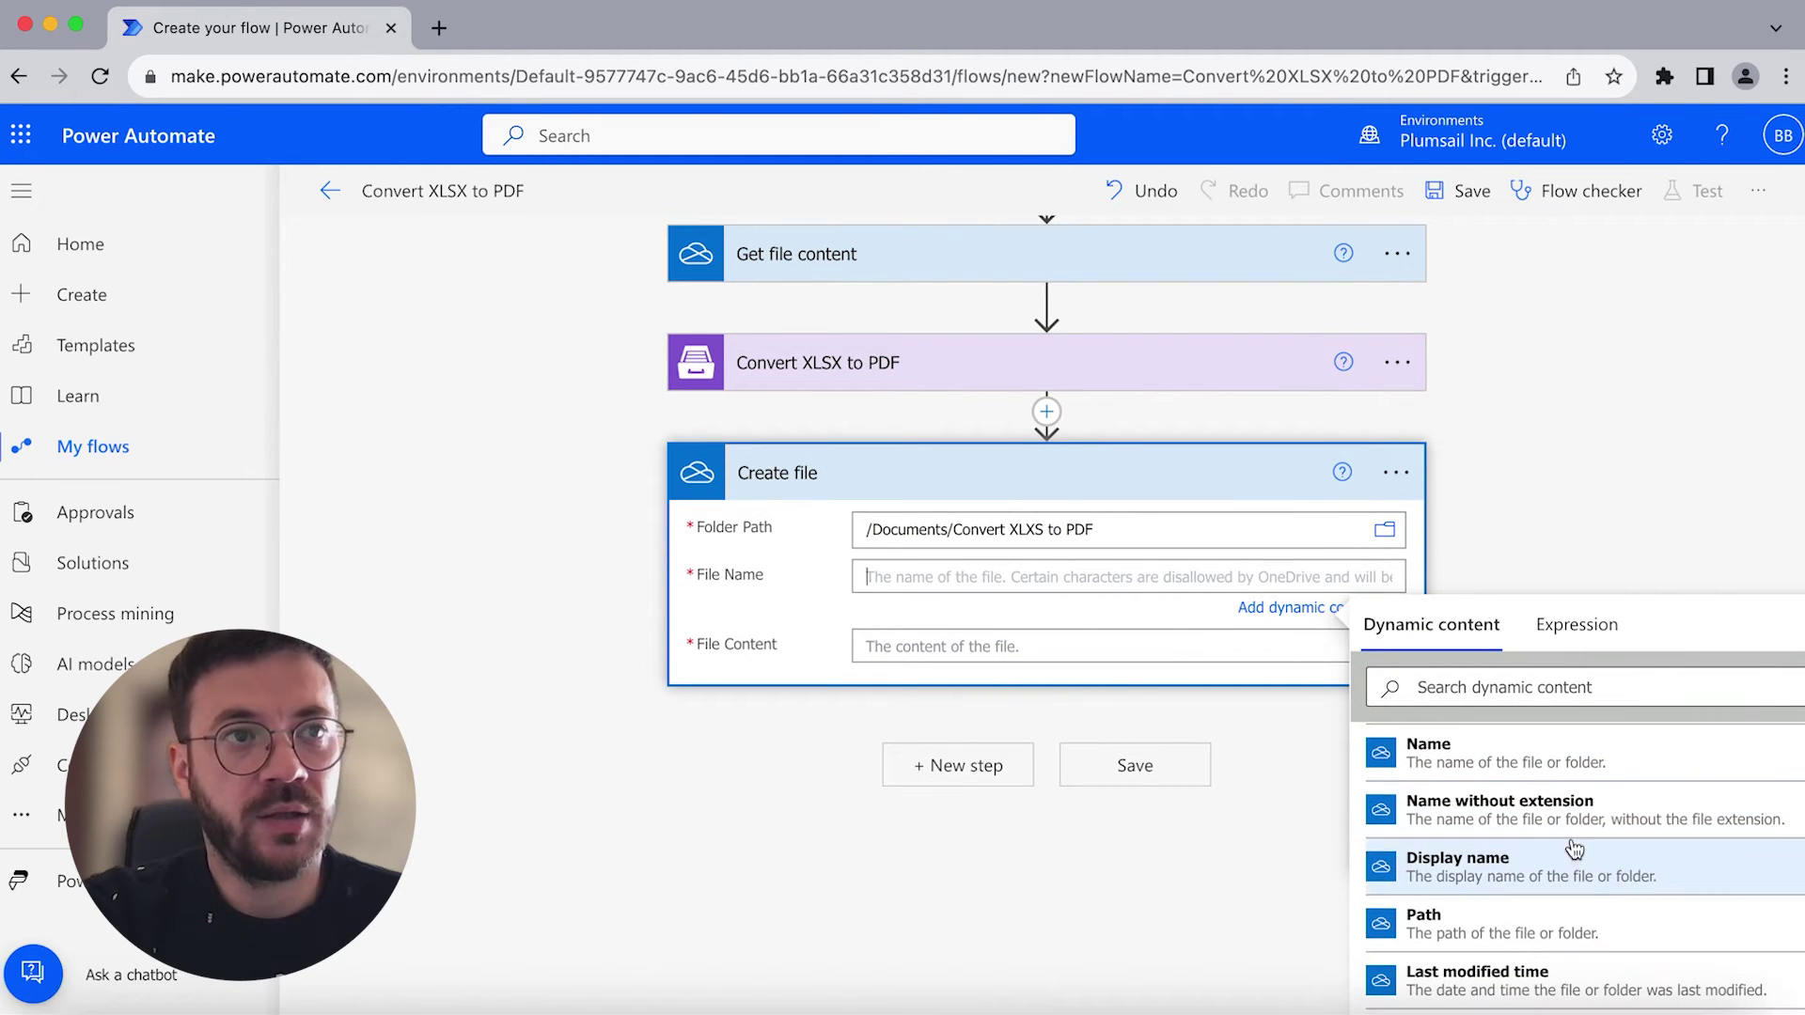
{"action": "left_click", "coordinate": [1578, 824]}
{"action": "type", "text": "f"}
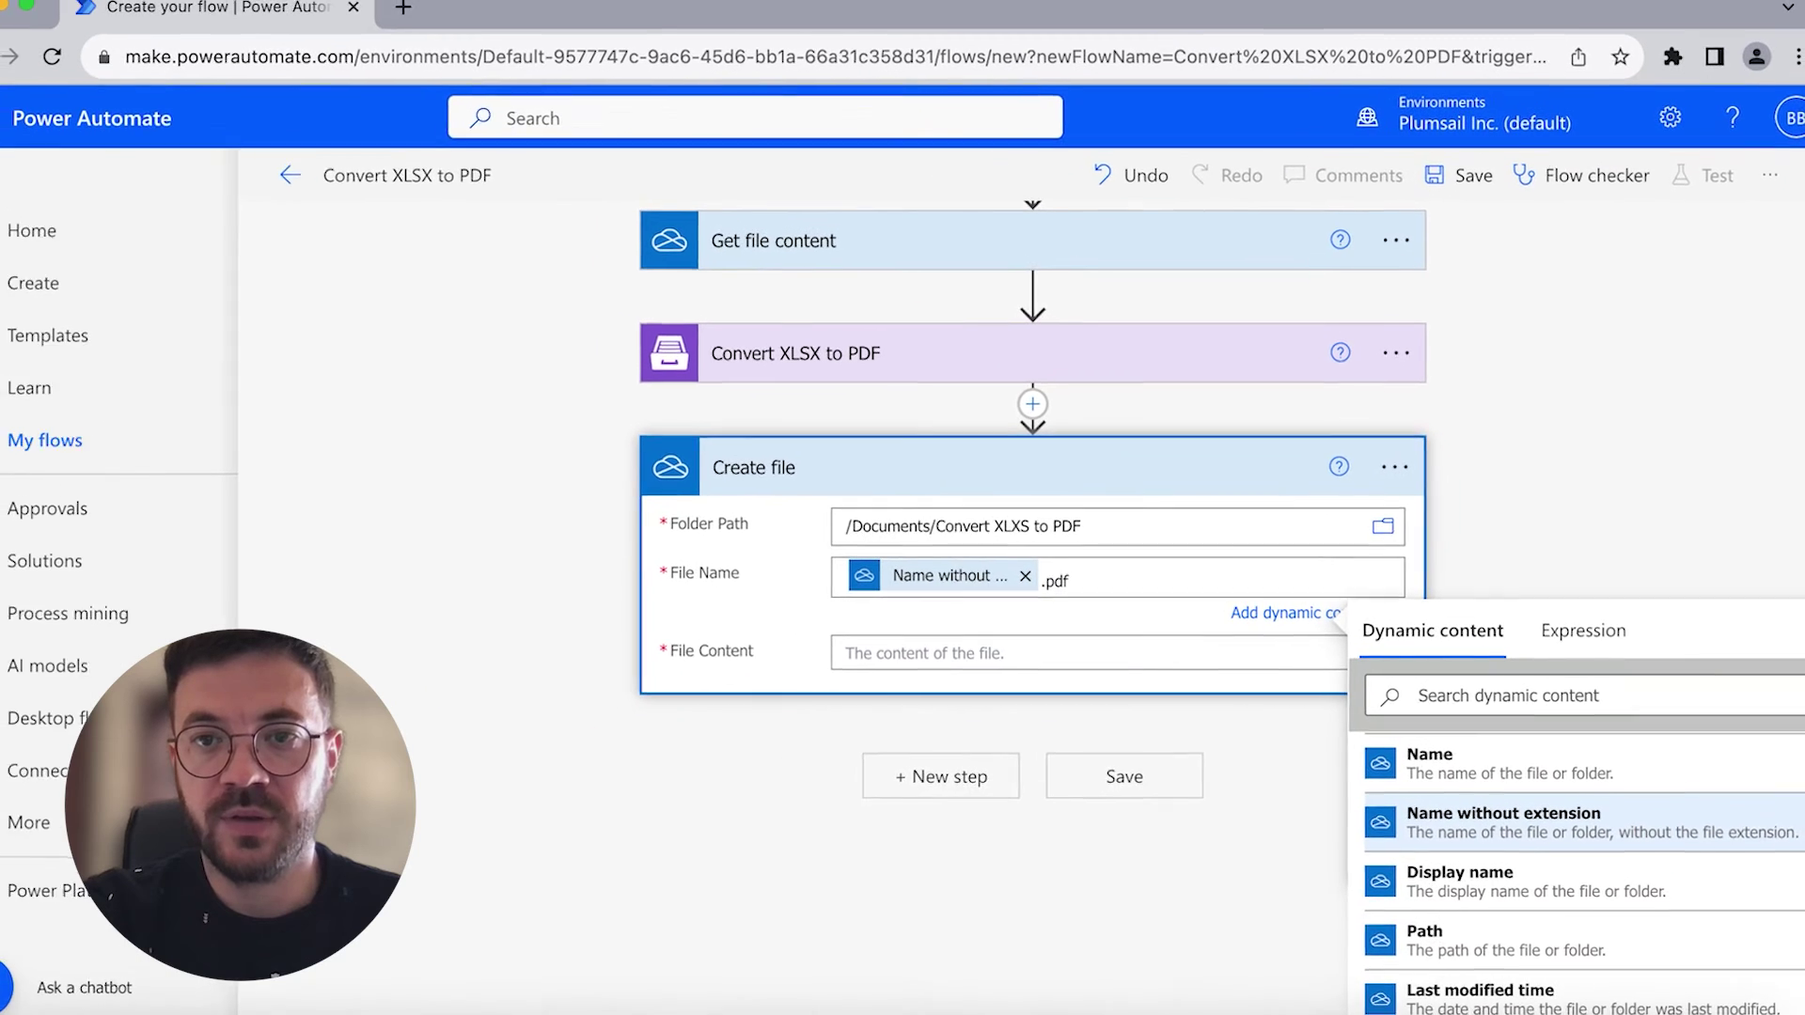
{"action": "left_click", "coordinate": [1149, 655]}
{"action": "left_click", "coordinate": [1501, 876]}
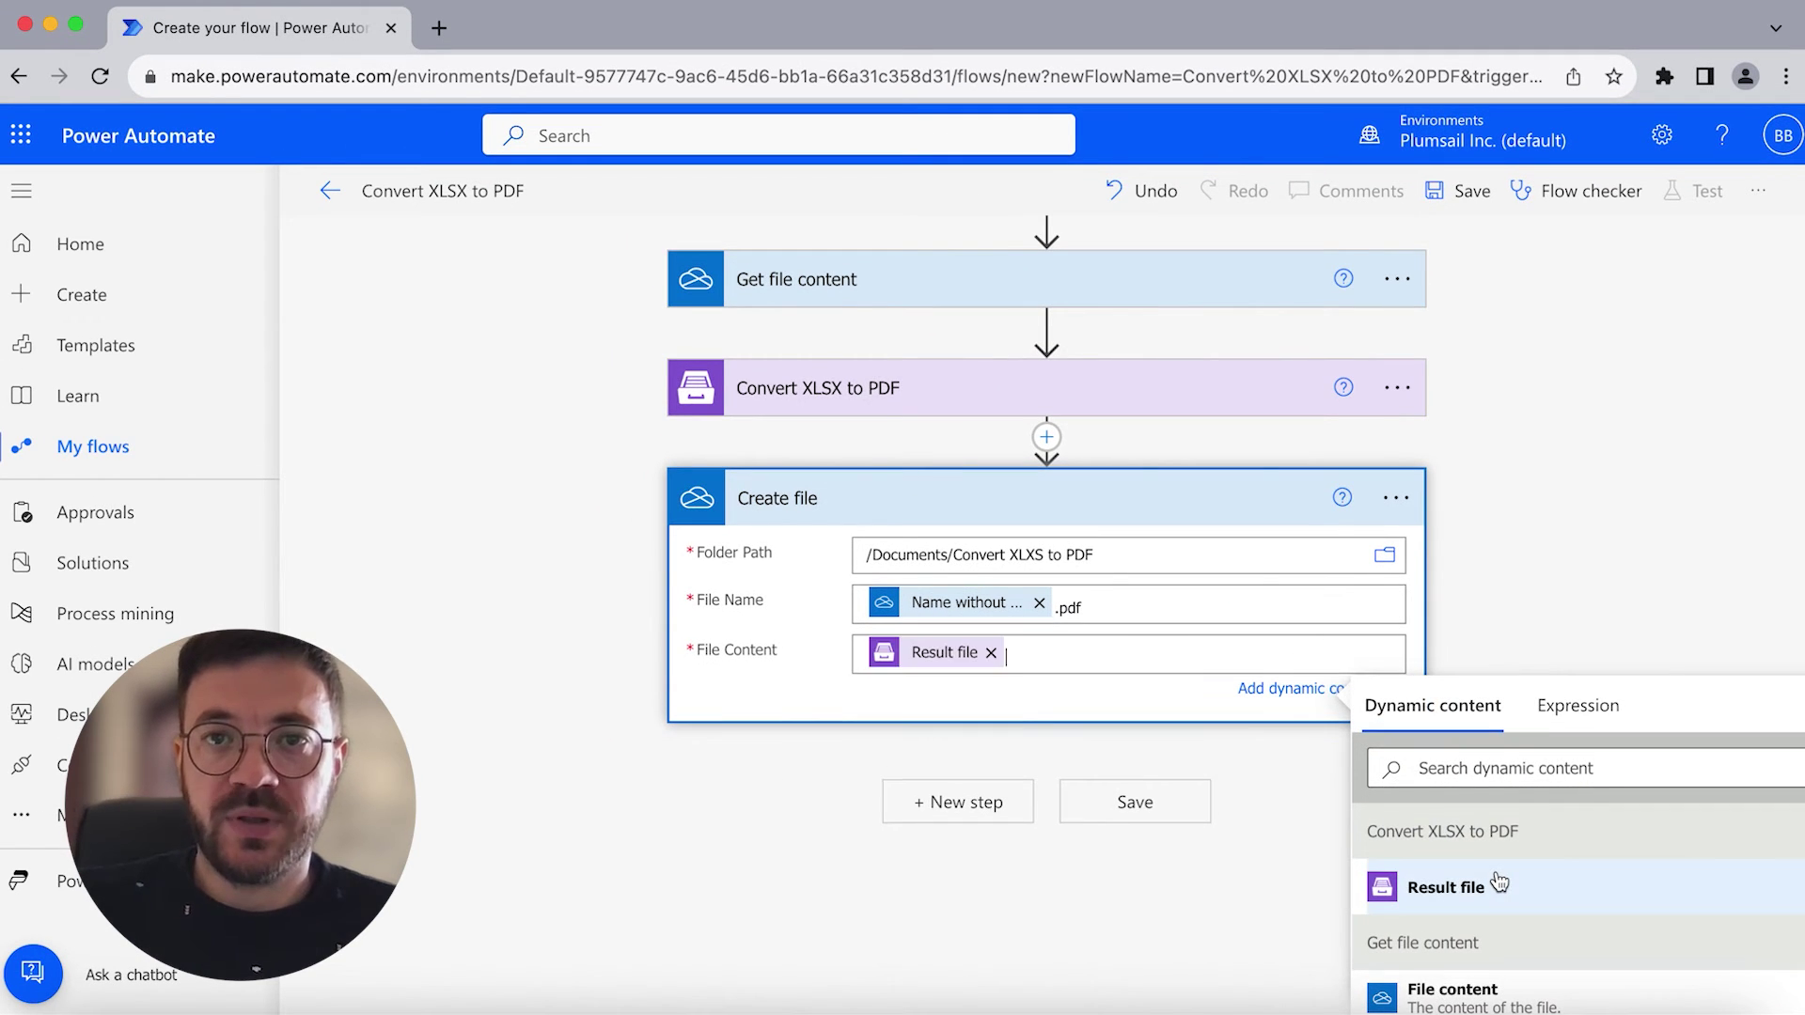
{"action": "left_click", "coordinate": [1532, 622]}
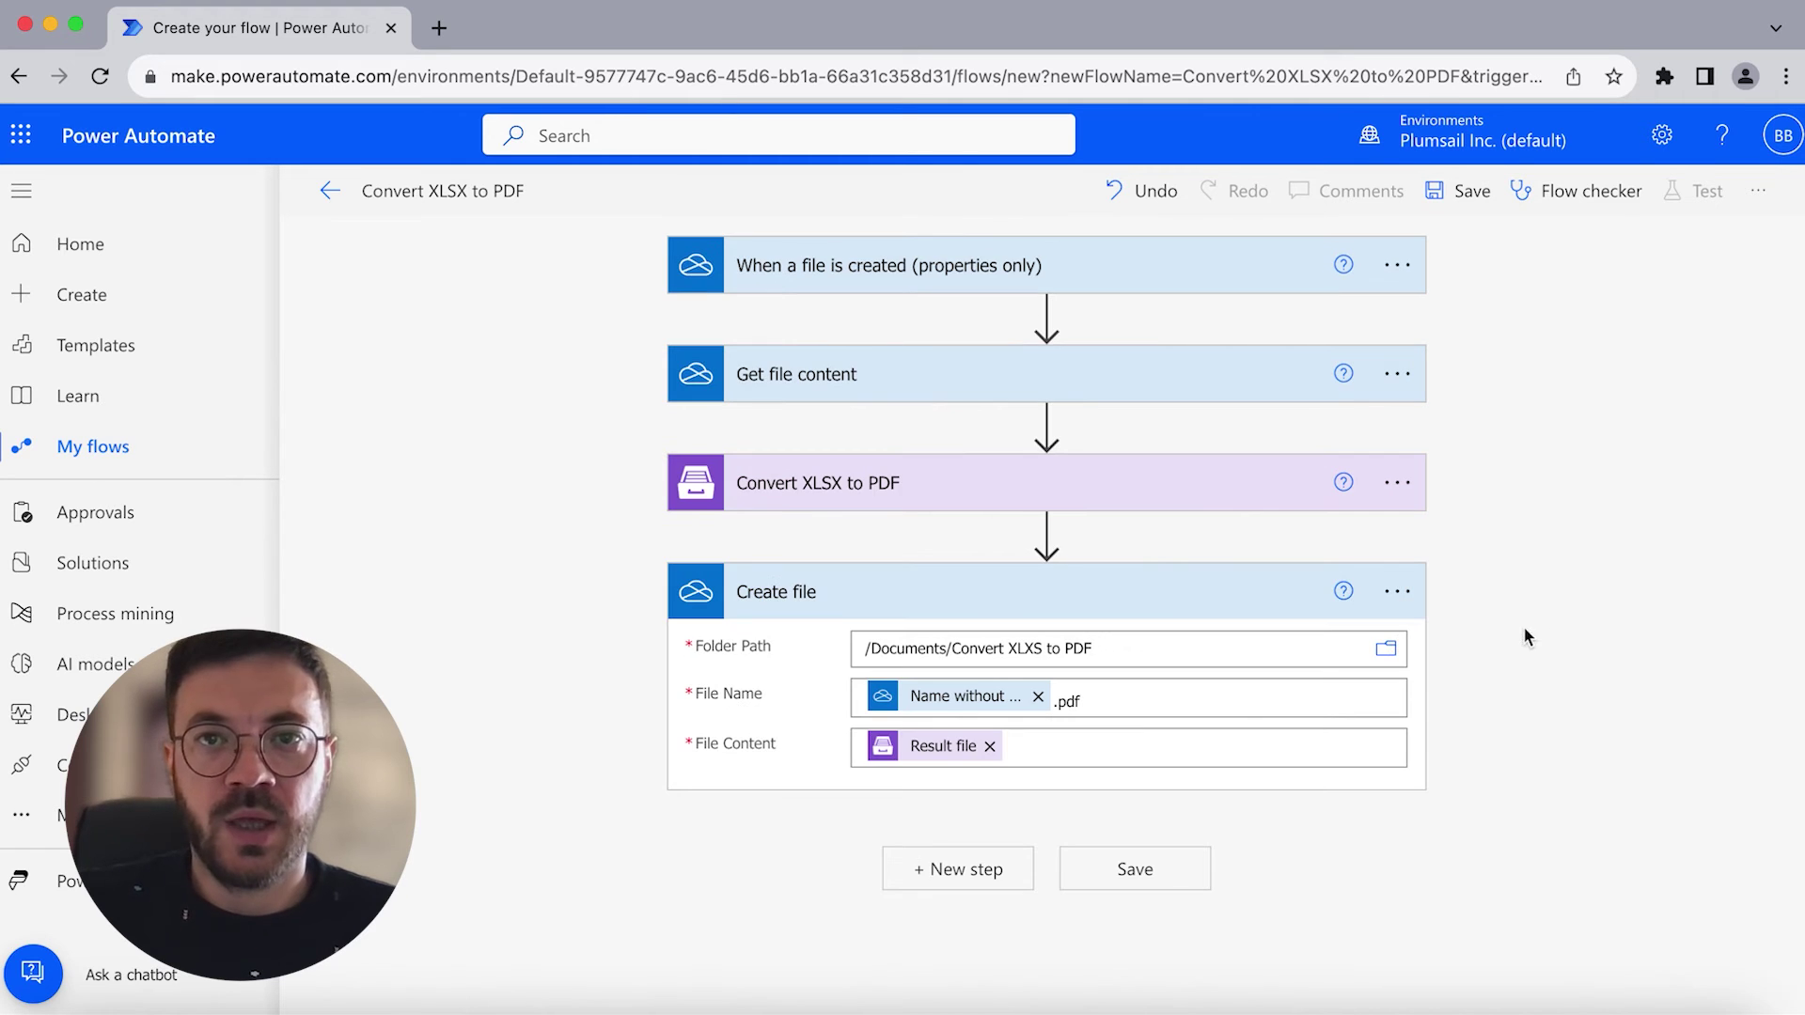
{"action": "left_click", "coordinate": [1173, 871]}
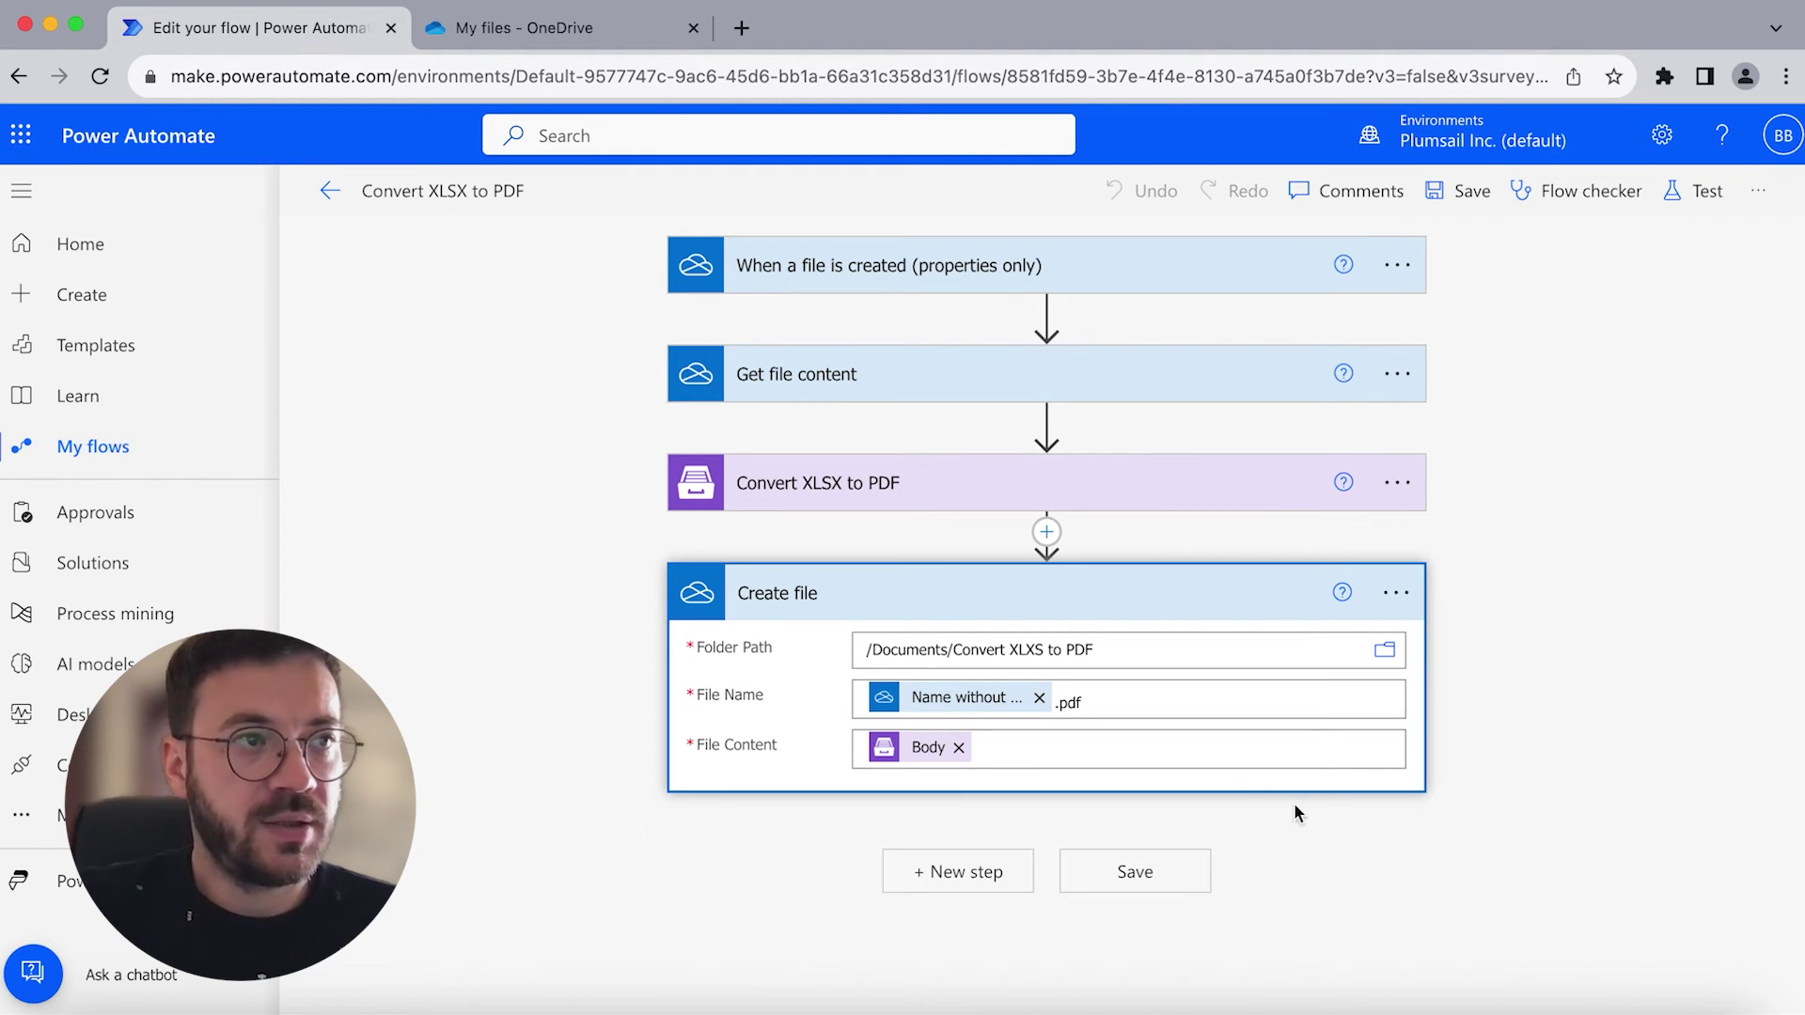
Start a manual test run of the flow and return to OneDrive's My files.
{"action": "left_click", "coordinate": [1708, 193]}
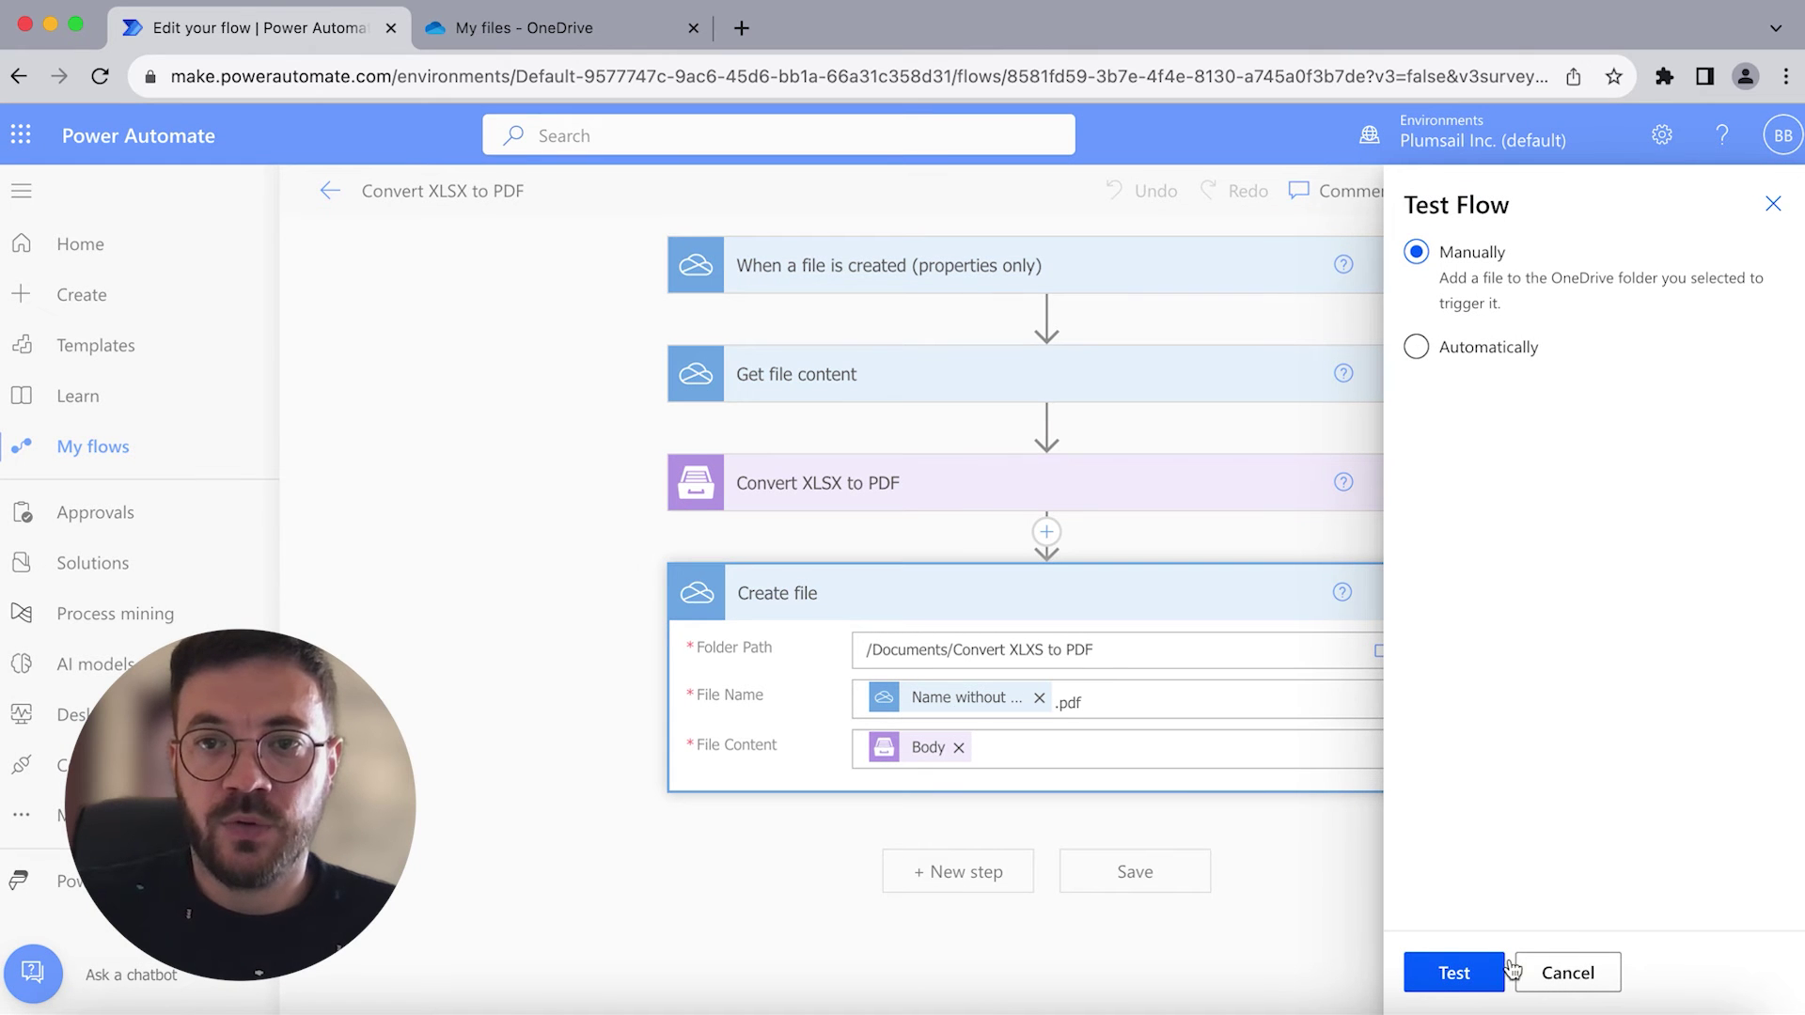
{"action": "left_click", "coordinate": [1454, 973]}
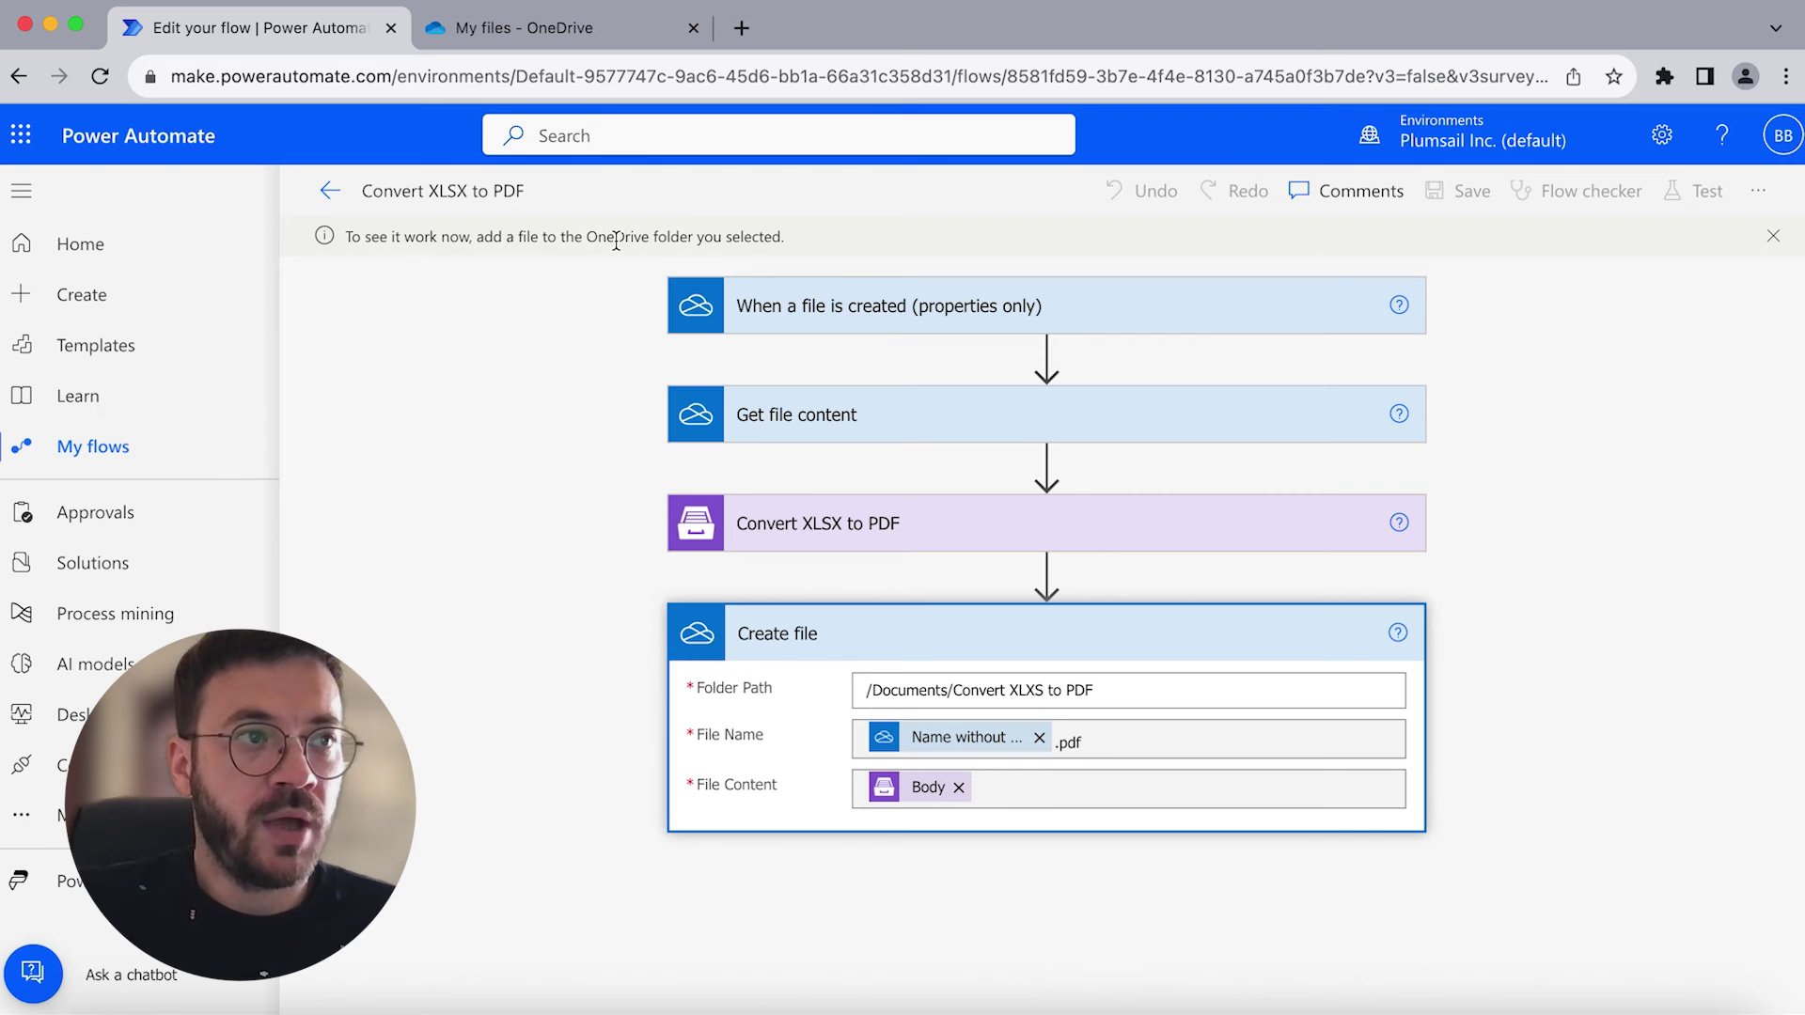
{"action": "left_click", "coordinate": [573, 30]}
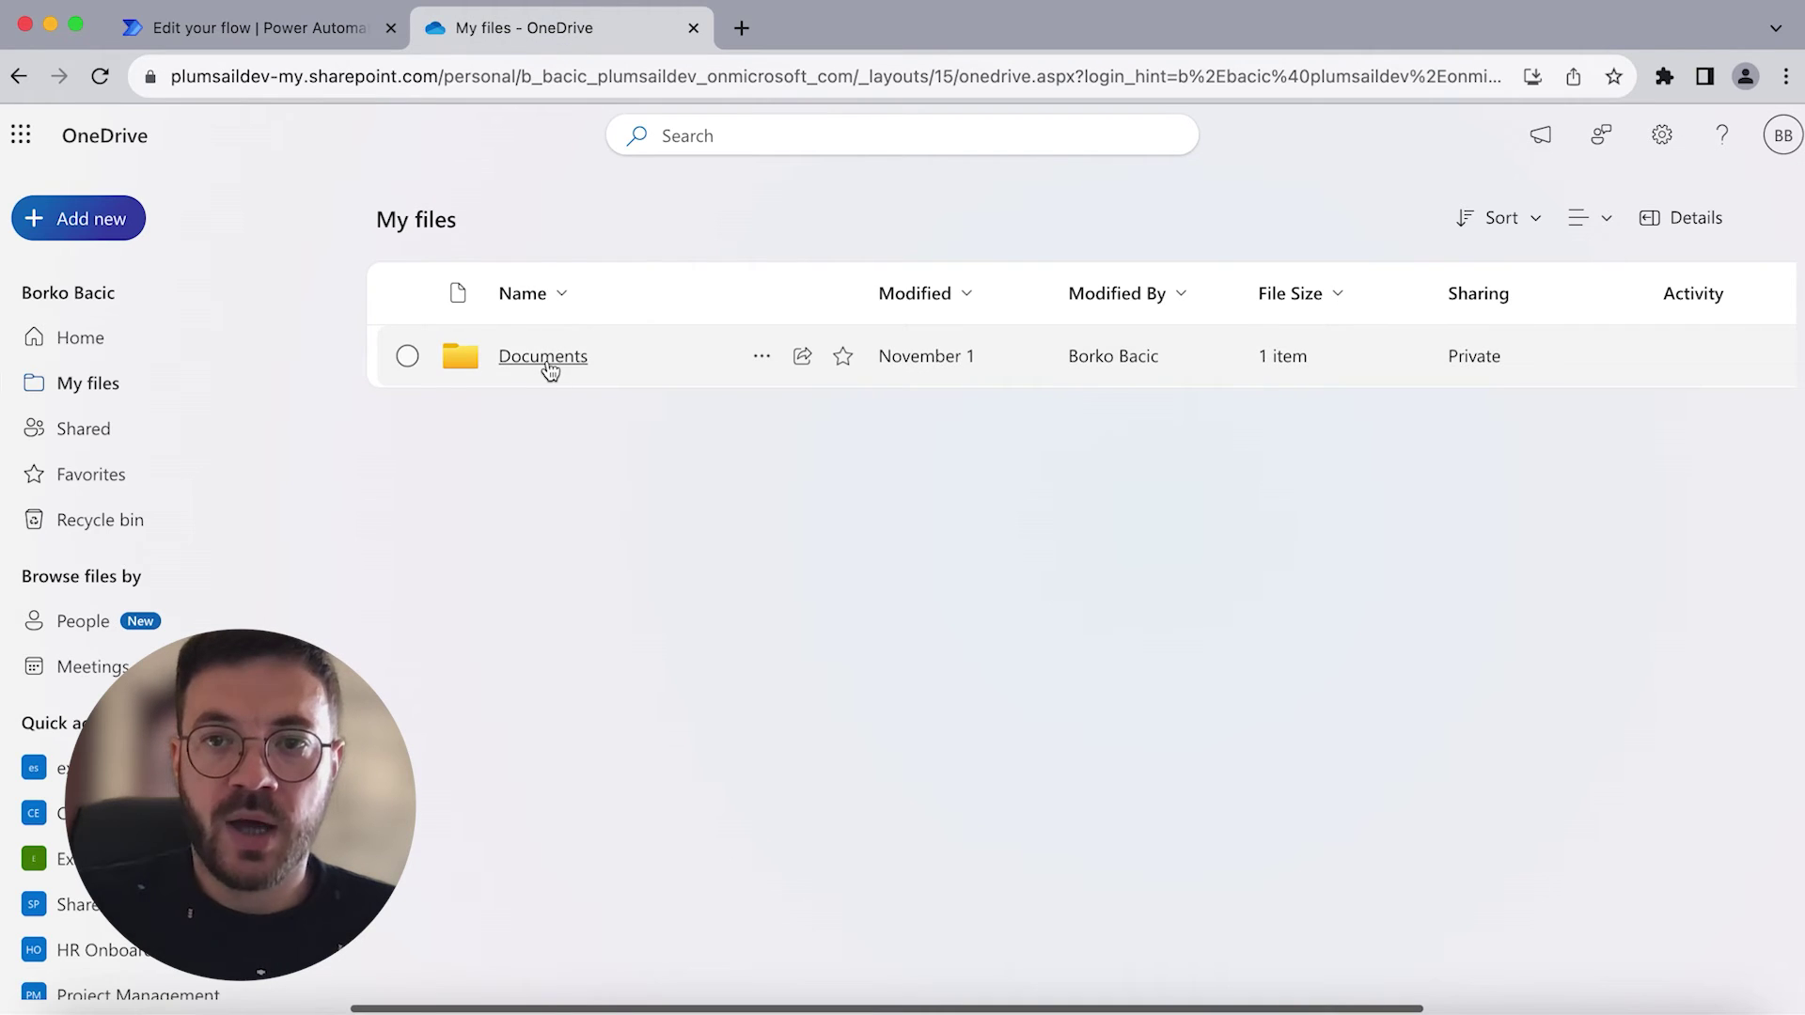
Upload Purchase Order Example.xlsx into the OneDrive Documents folder.
{"action": "left_click", "coordinate": [543, 357]}
{"action": "left_click", "coordinate": [113, 223]}
{"action": "left_click", "coordinate": [97, 329]}
{"action": "left_click", "coordinate": [630, 416]}
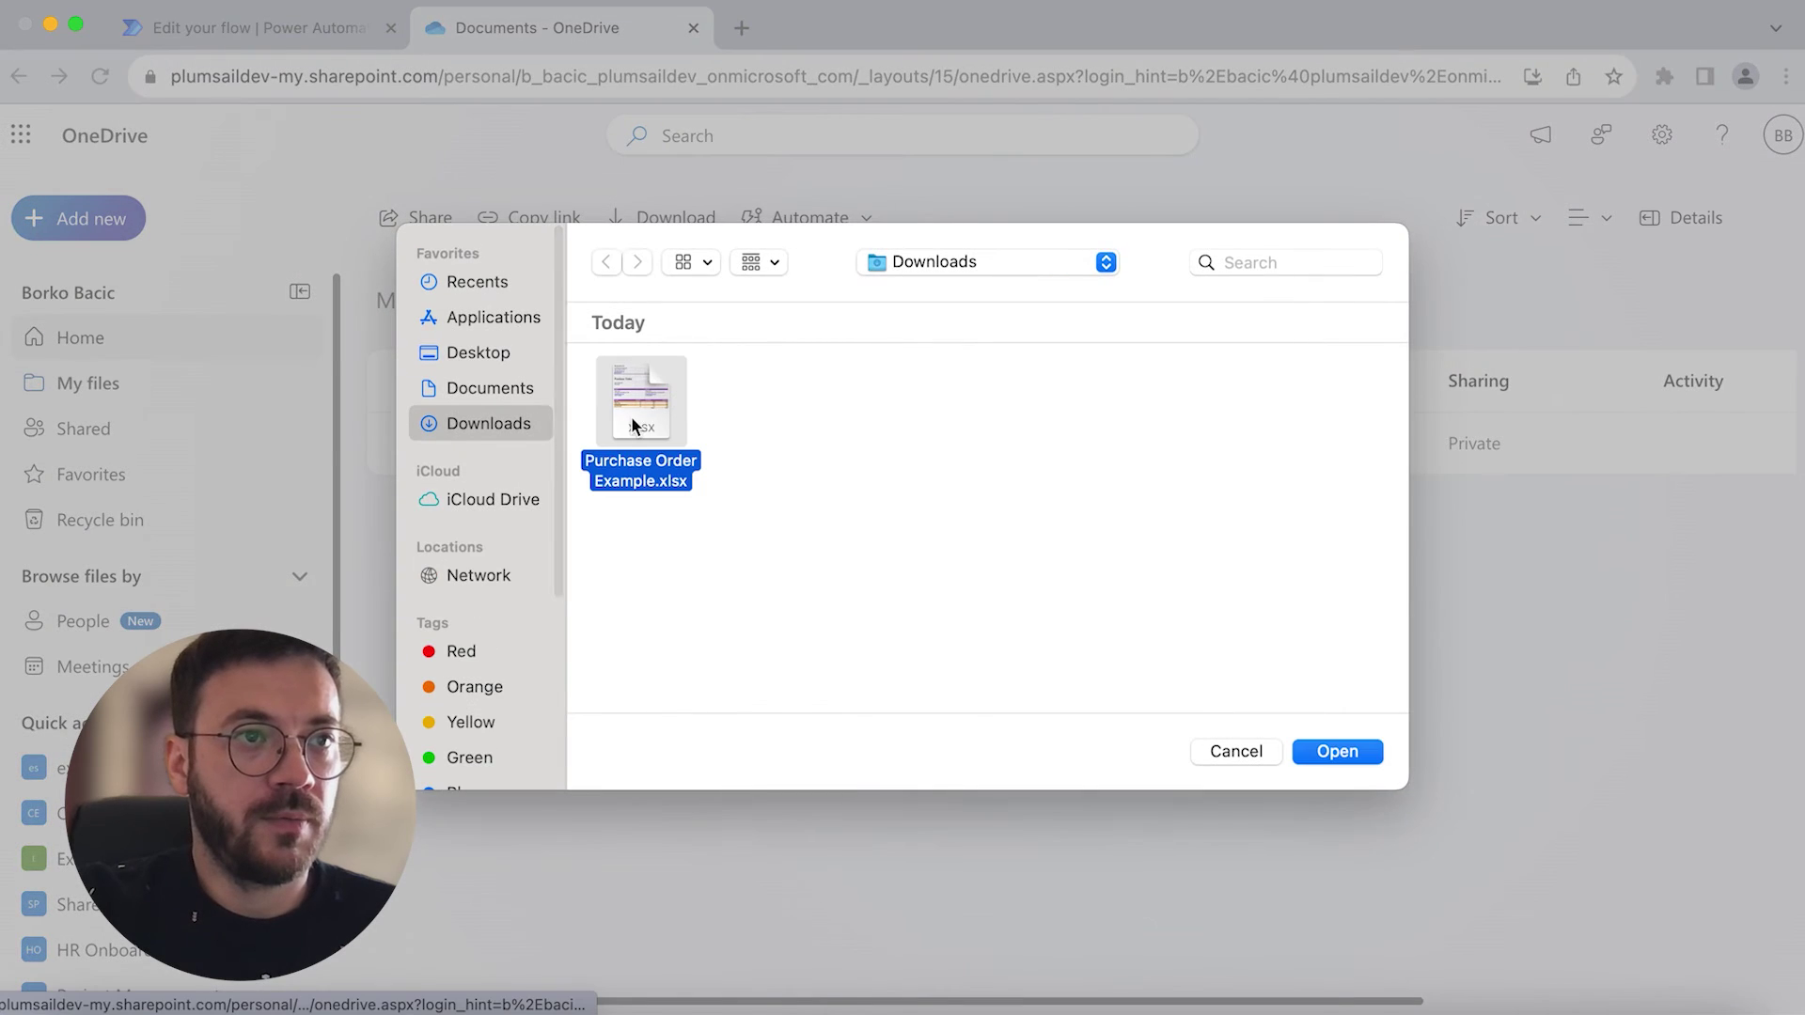
{"action": "left_click", "coordinate": [1316, 750]}
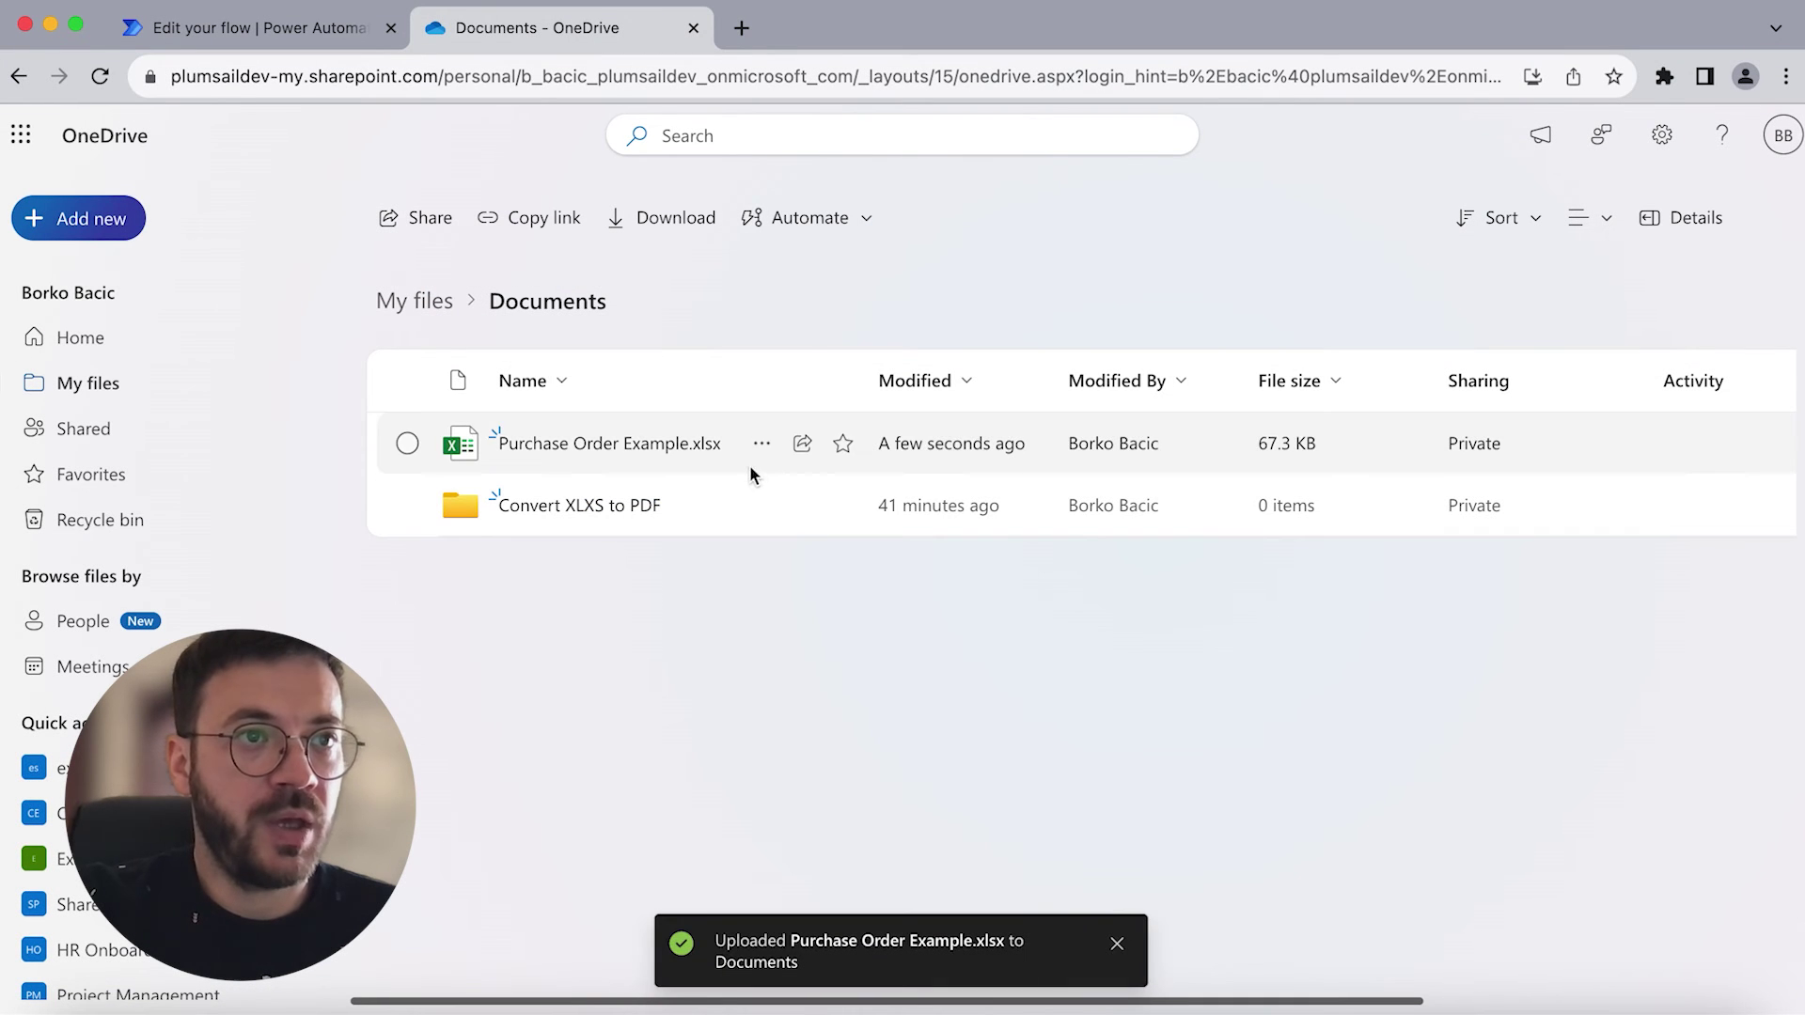
{"action": "left_click", "coordinate": [272, 27]}
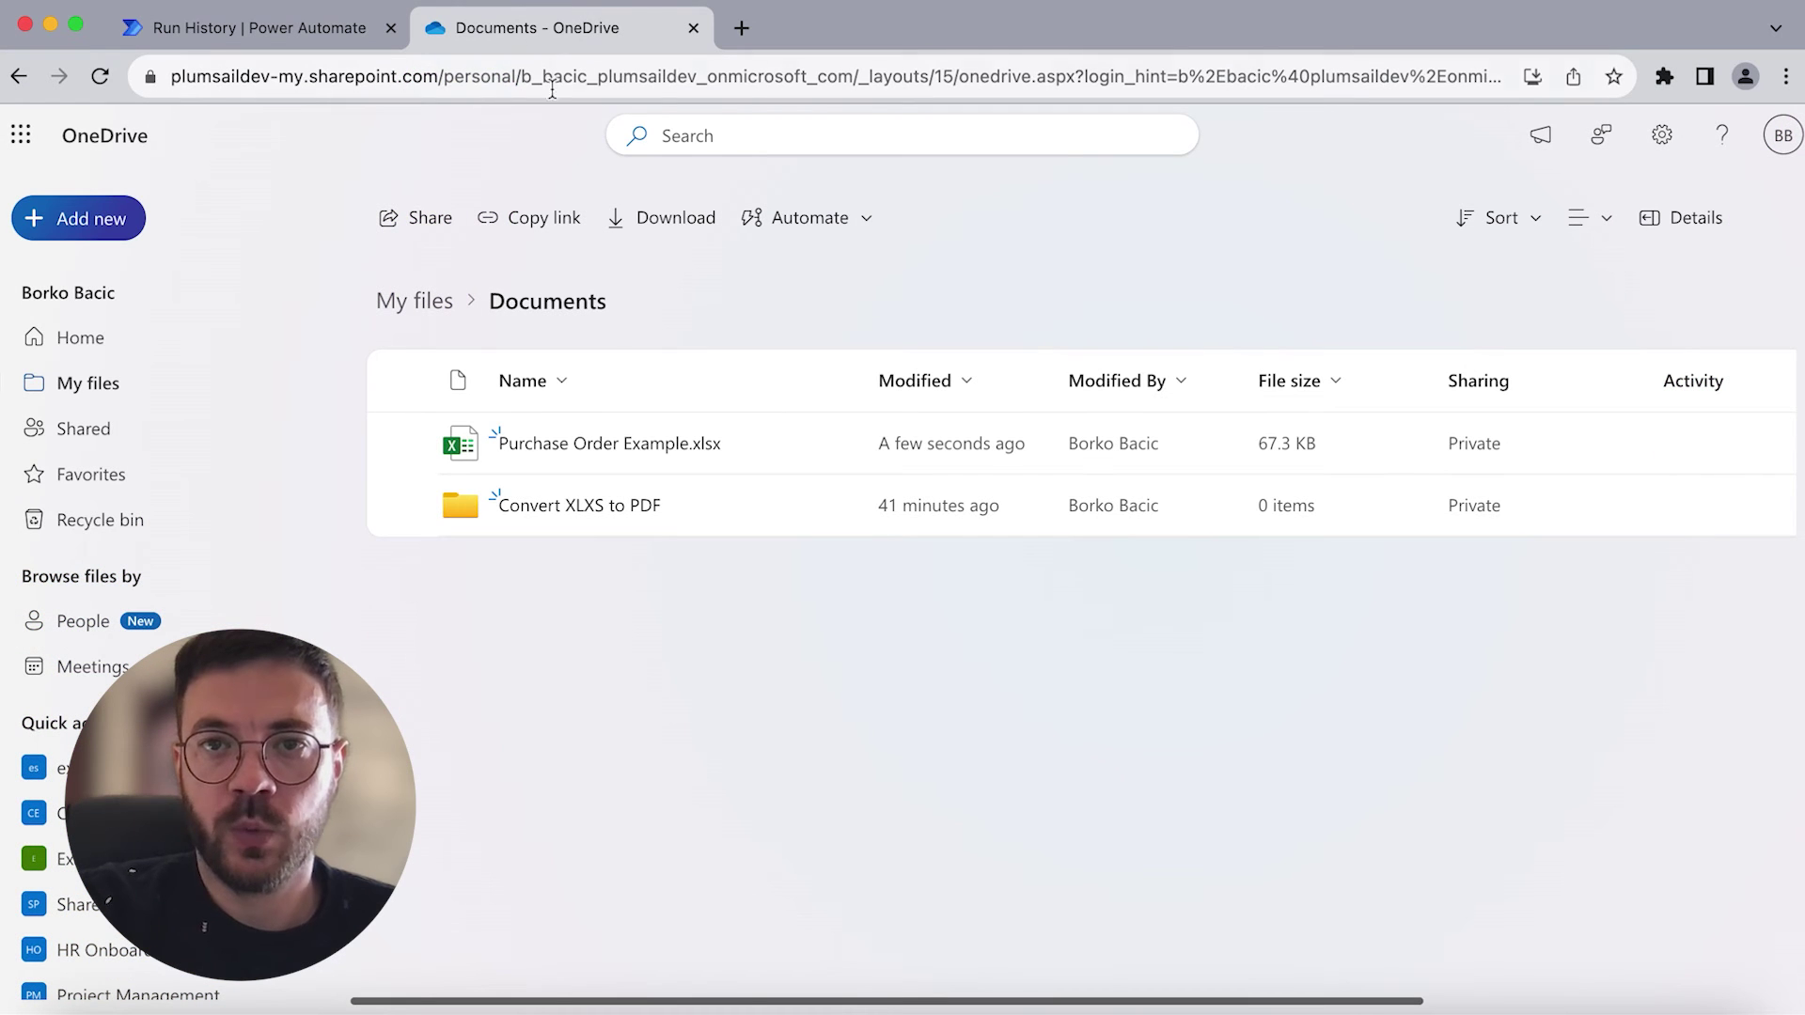
Open Purchase Order Example.pdf from the Convert XLXS to PDF folder at 125% zoom.
{"action": "left_click", "coordinate": [600, 508]}
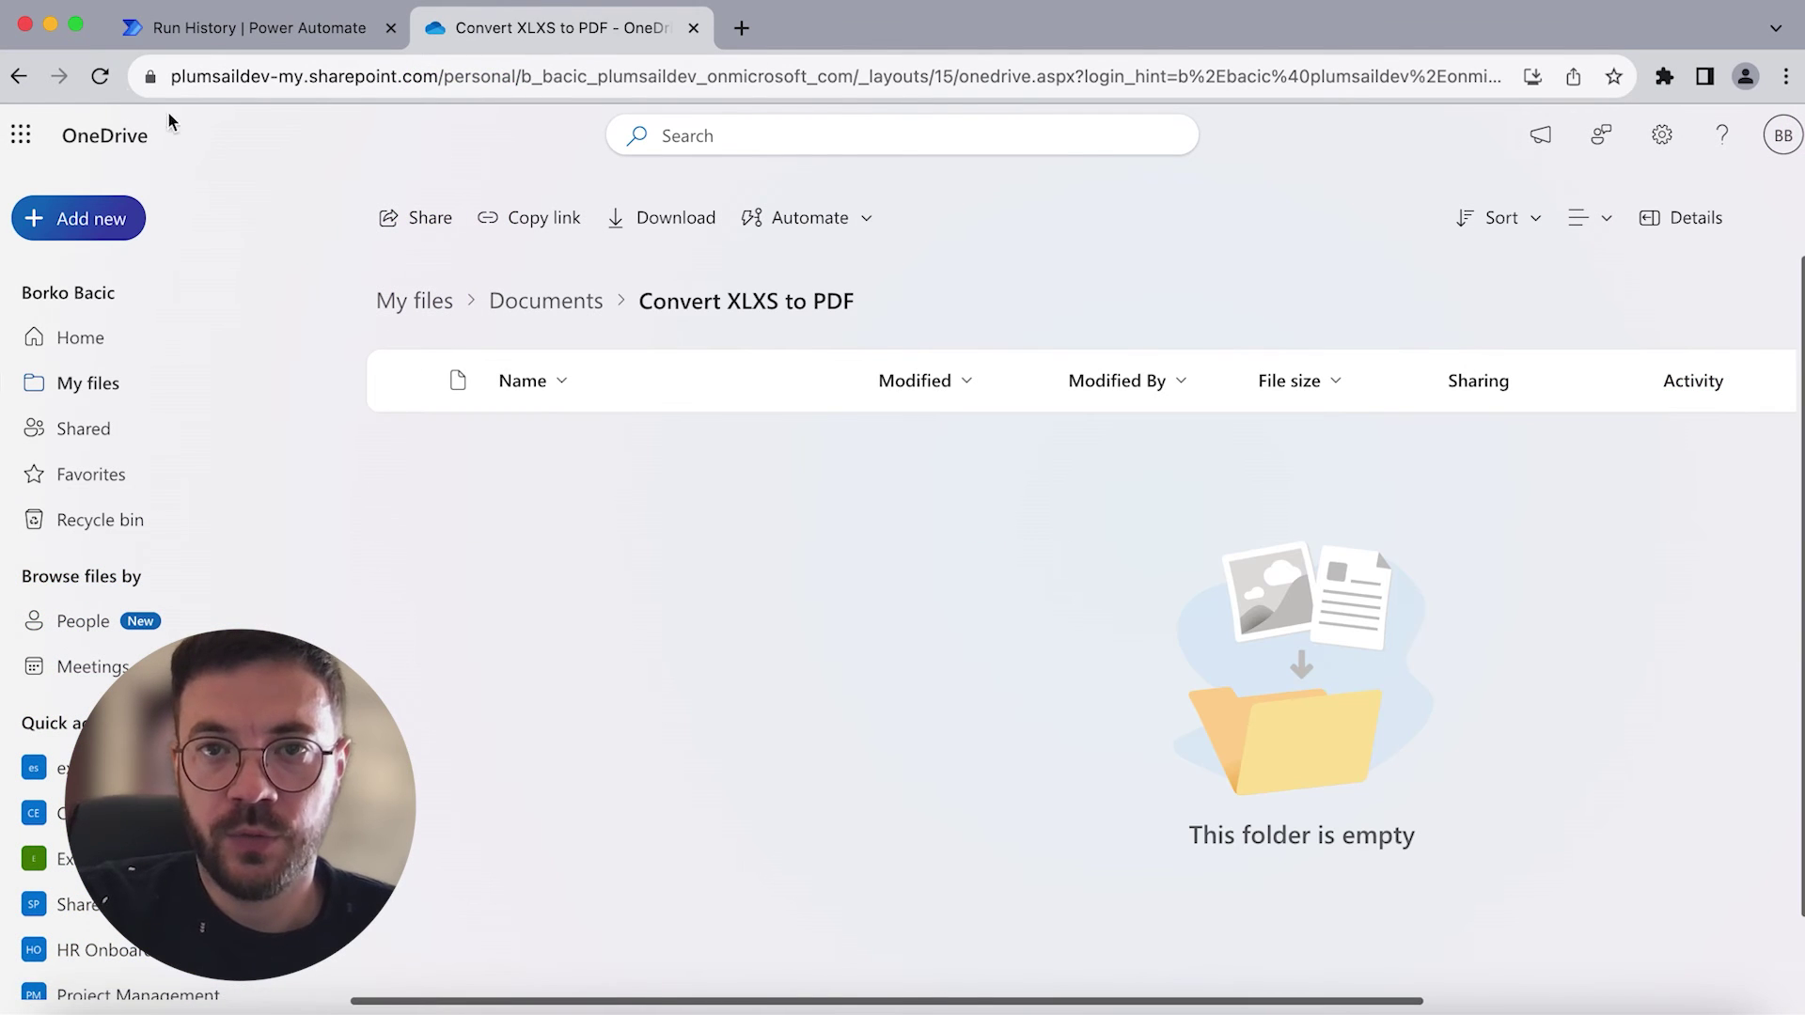
{"action": "left_click", "coordinate": [98, 78]}
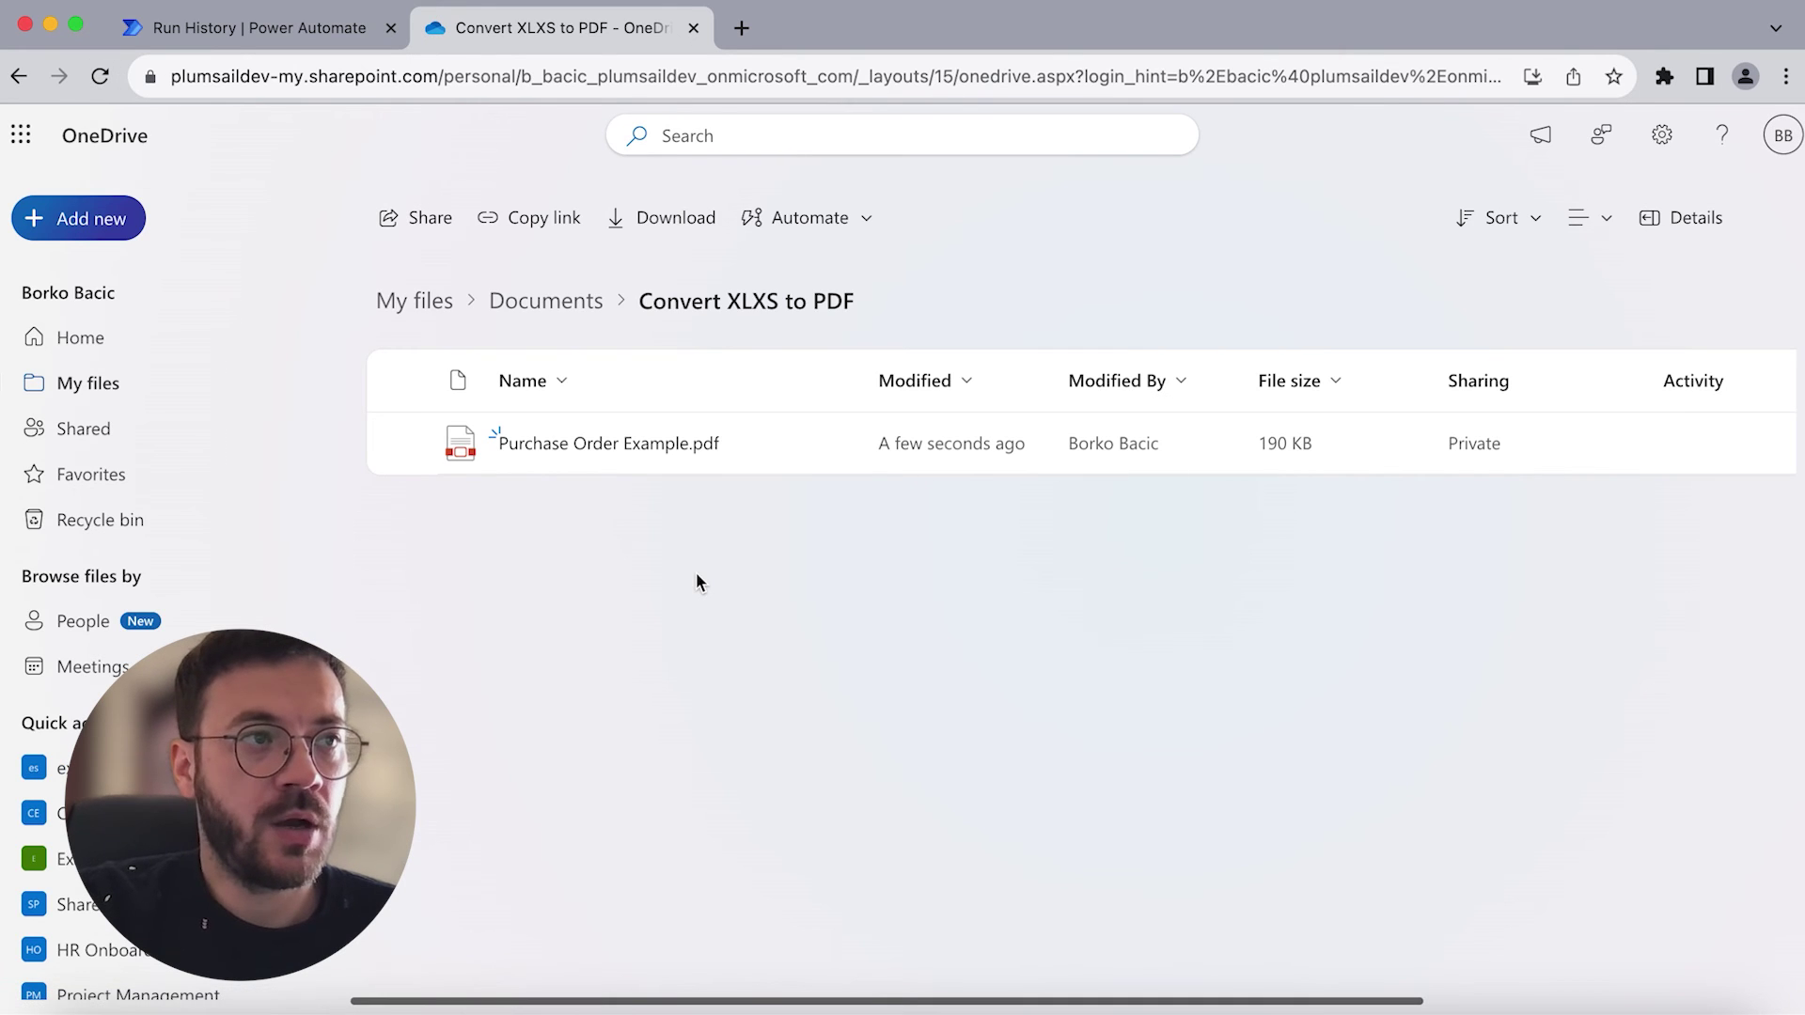
{"action": "left_click", "coordinate": [618, 443]}
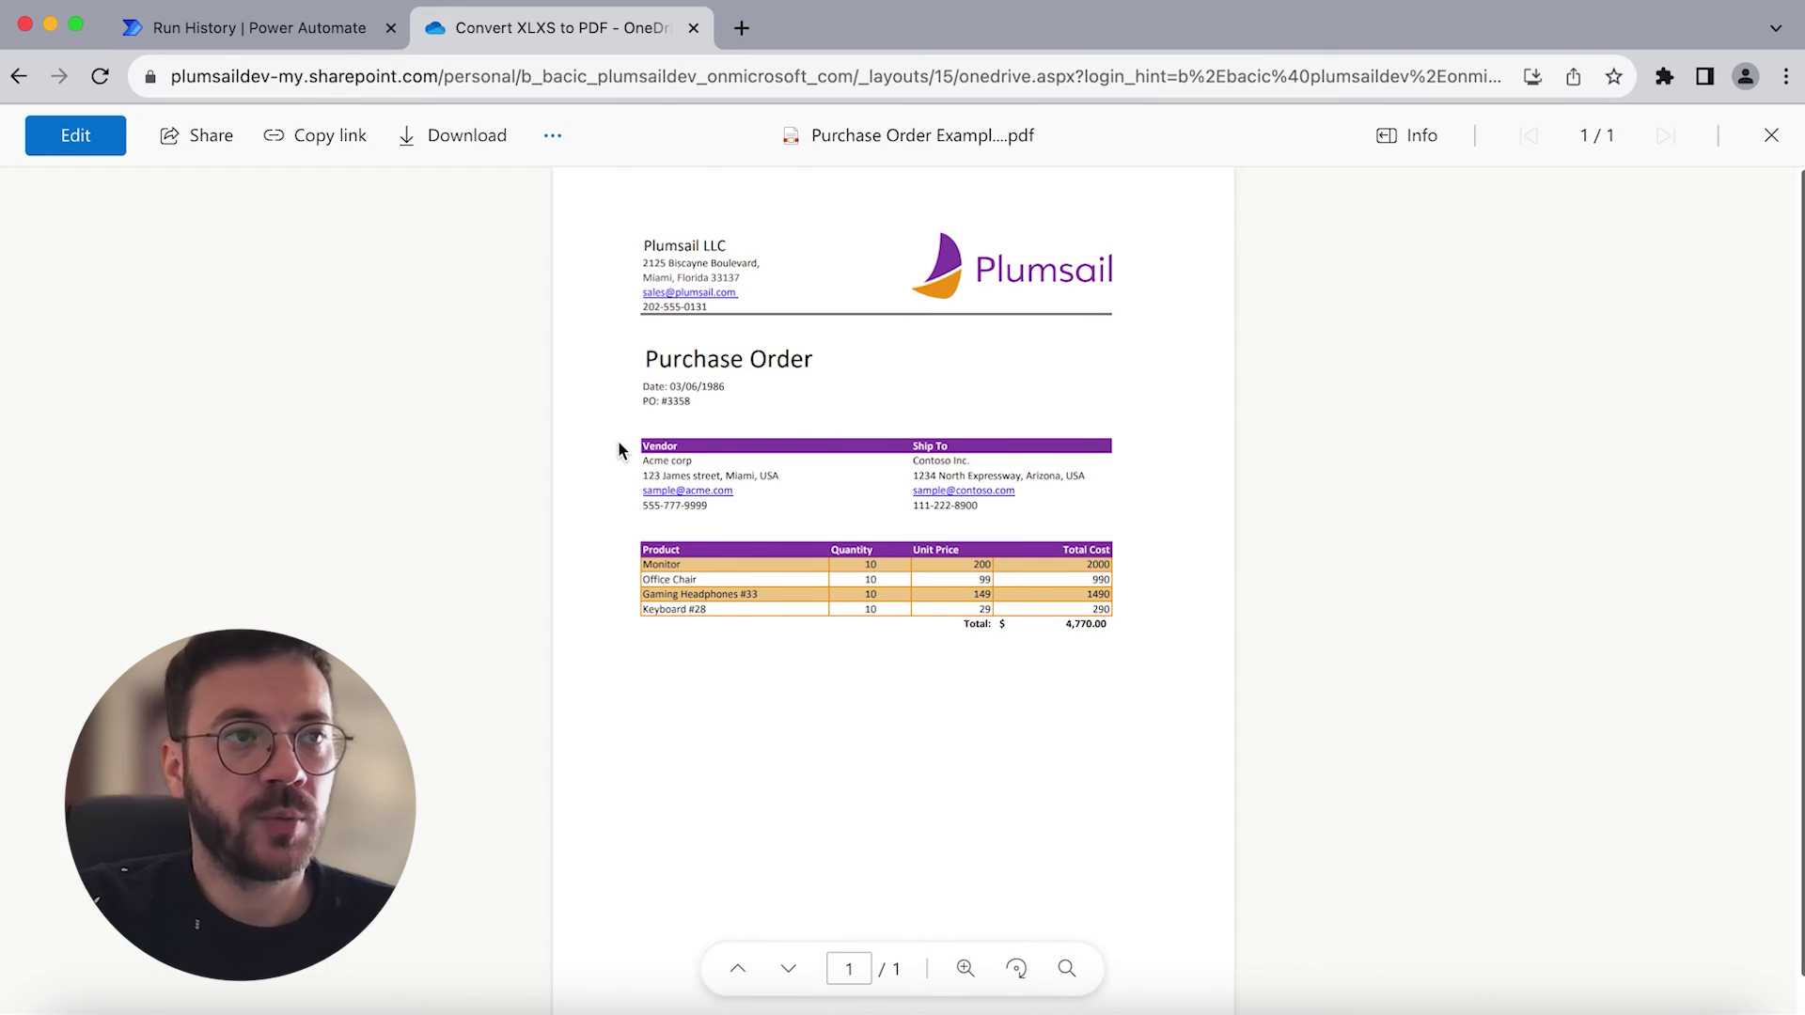
{"action": "left_click", "coordinate": [965, 968]}
{"action": "left_click", "coordinate": [997, 745]}
{"action": "scroll", "coordinate": [996, 758], "scroll_direction": "up", "scroll_amount": 3}
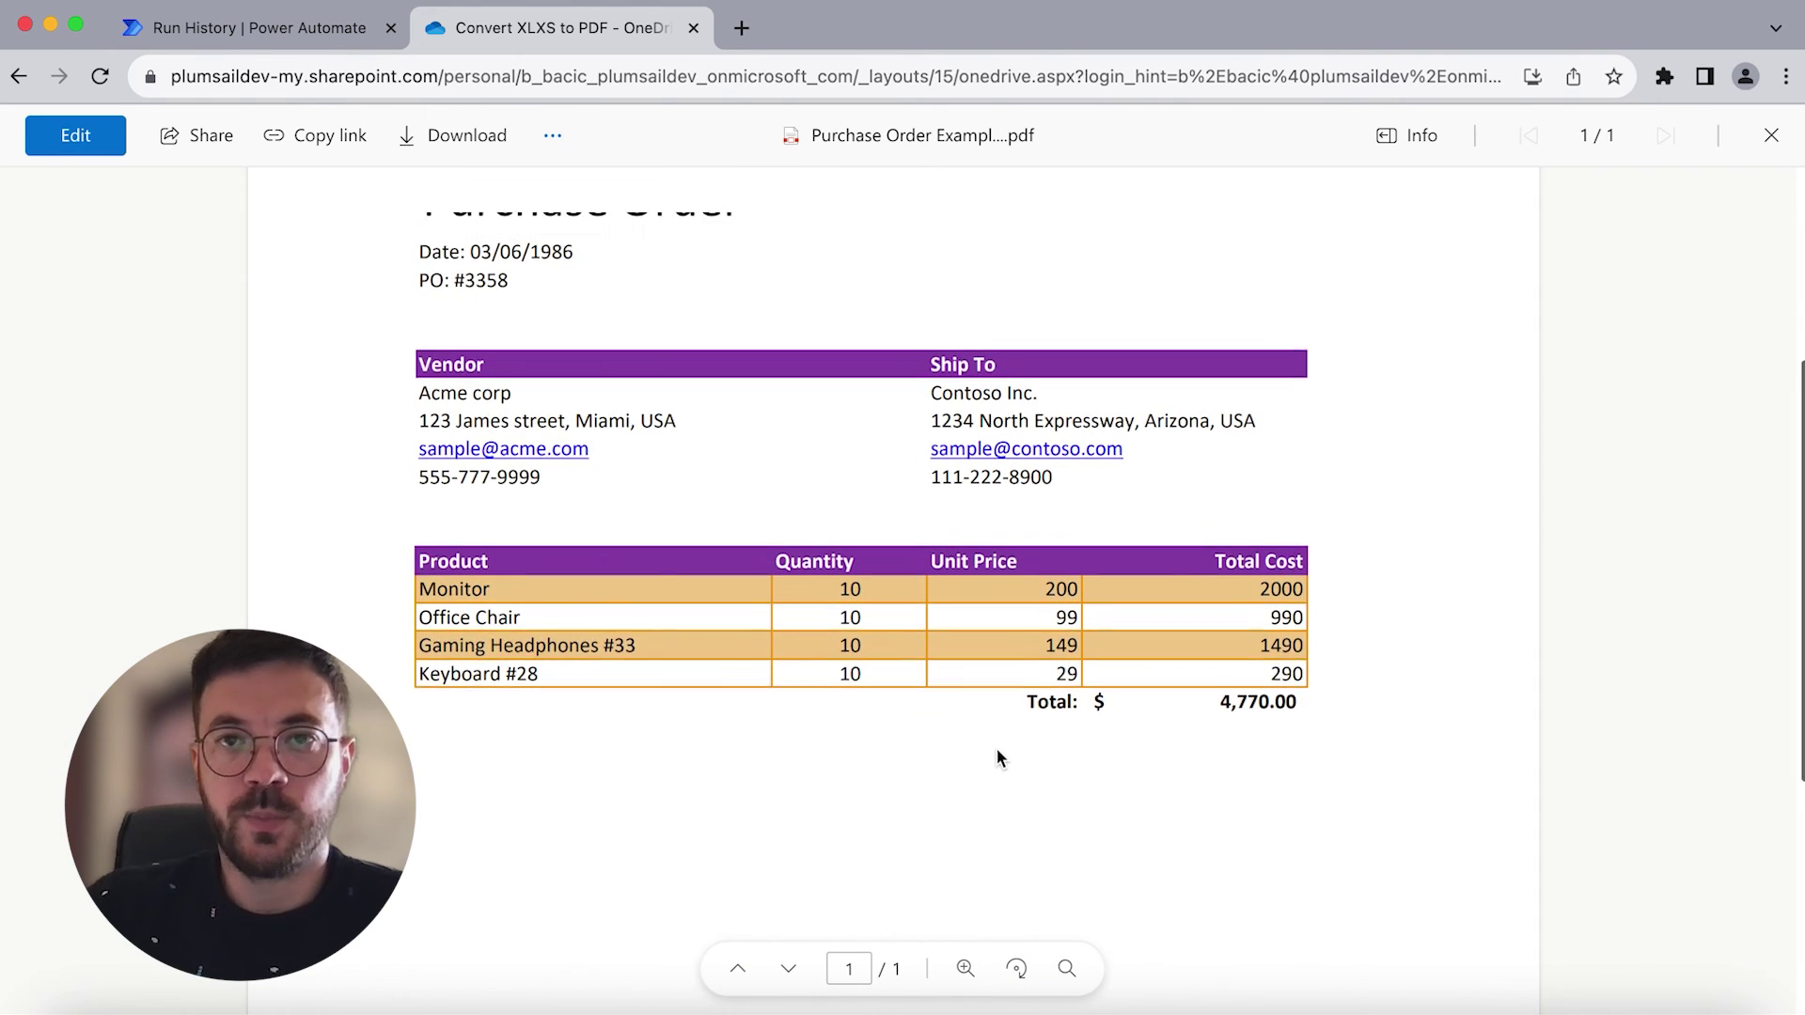
{"action": "scroll", "coordinate": [997, 748], "scroll_direction": "up", "scroll_amount": 2}
{"action": "scroll", "coordinate": [996, 748], "scroll_direction": "down", "scroll_amount": 2}
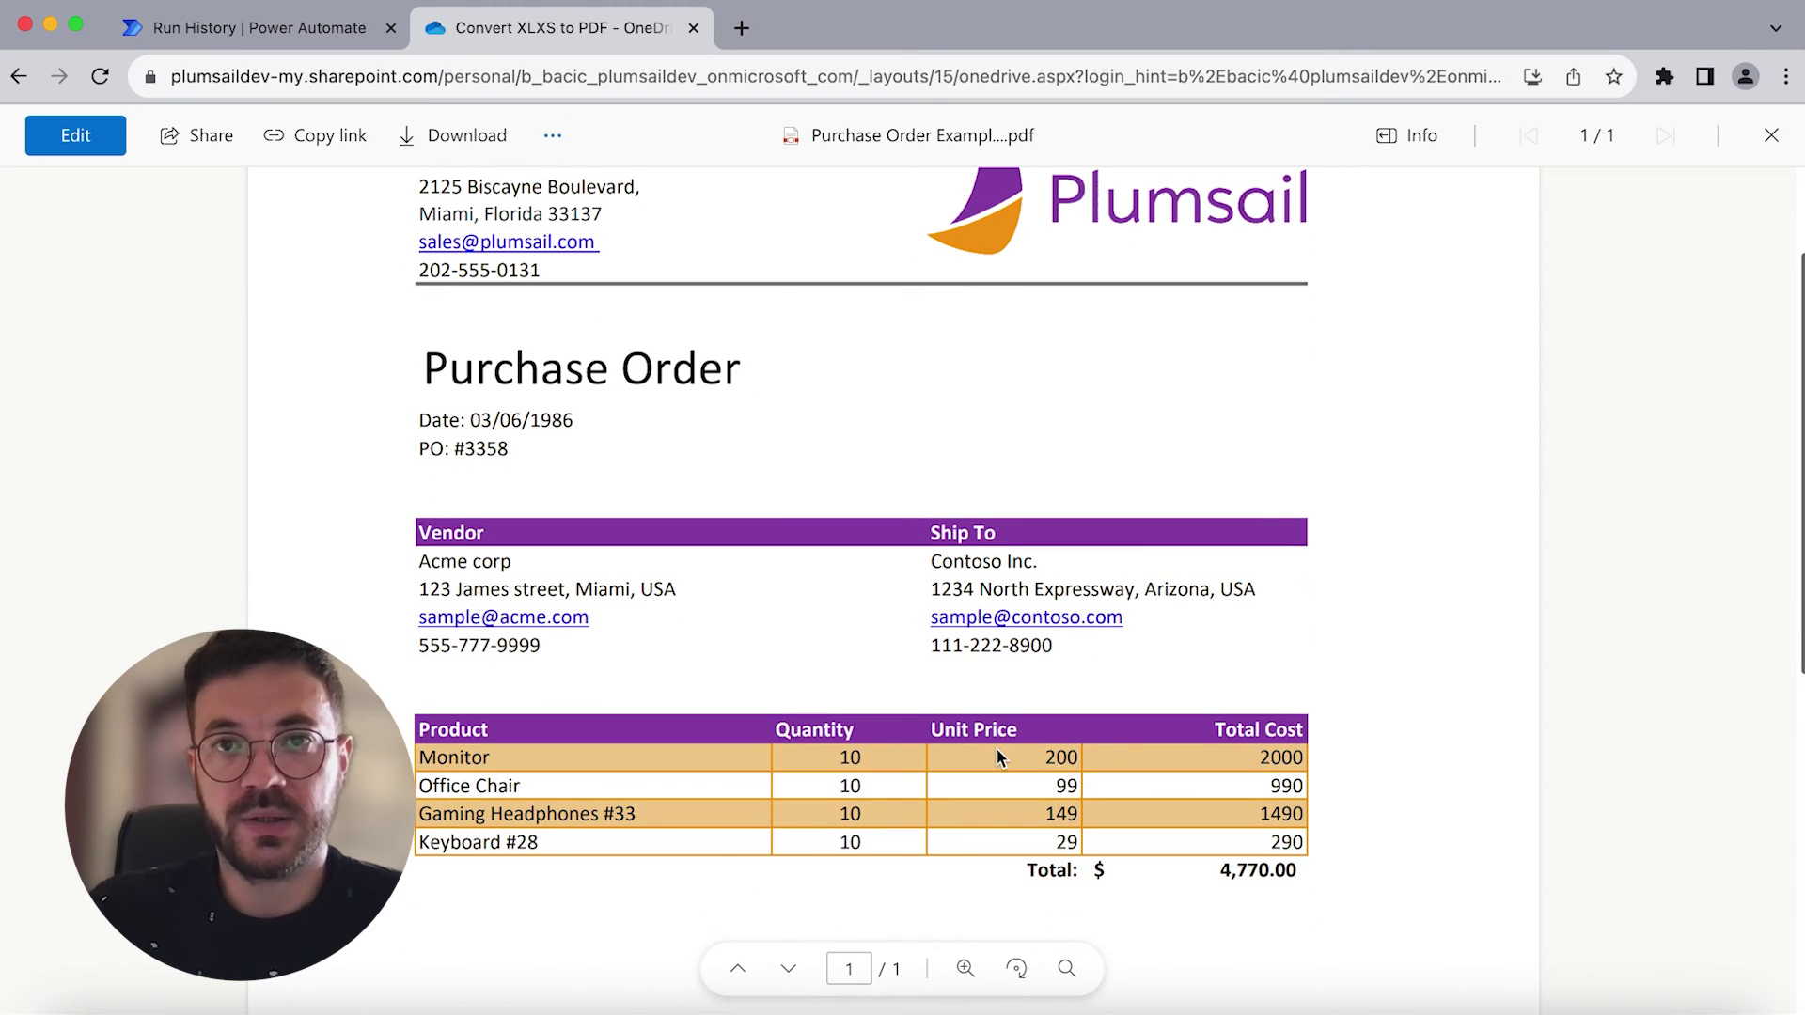